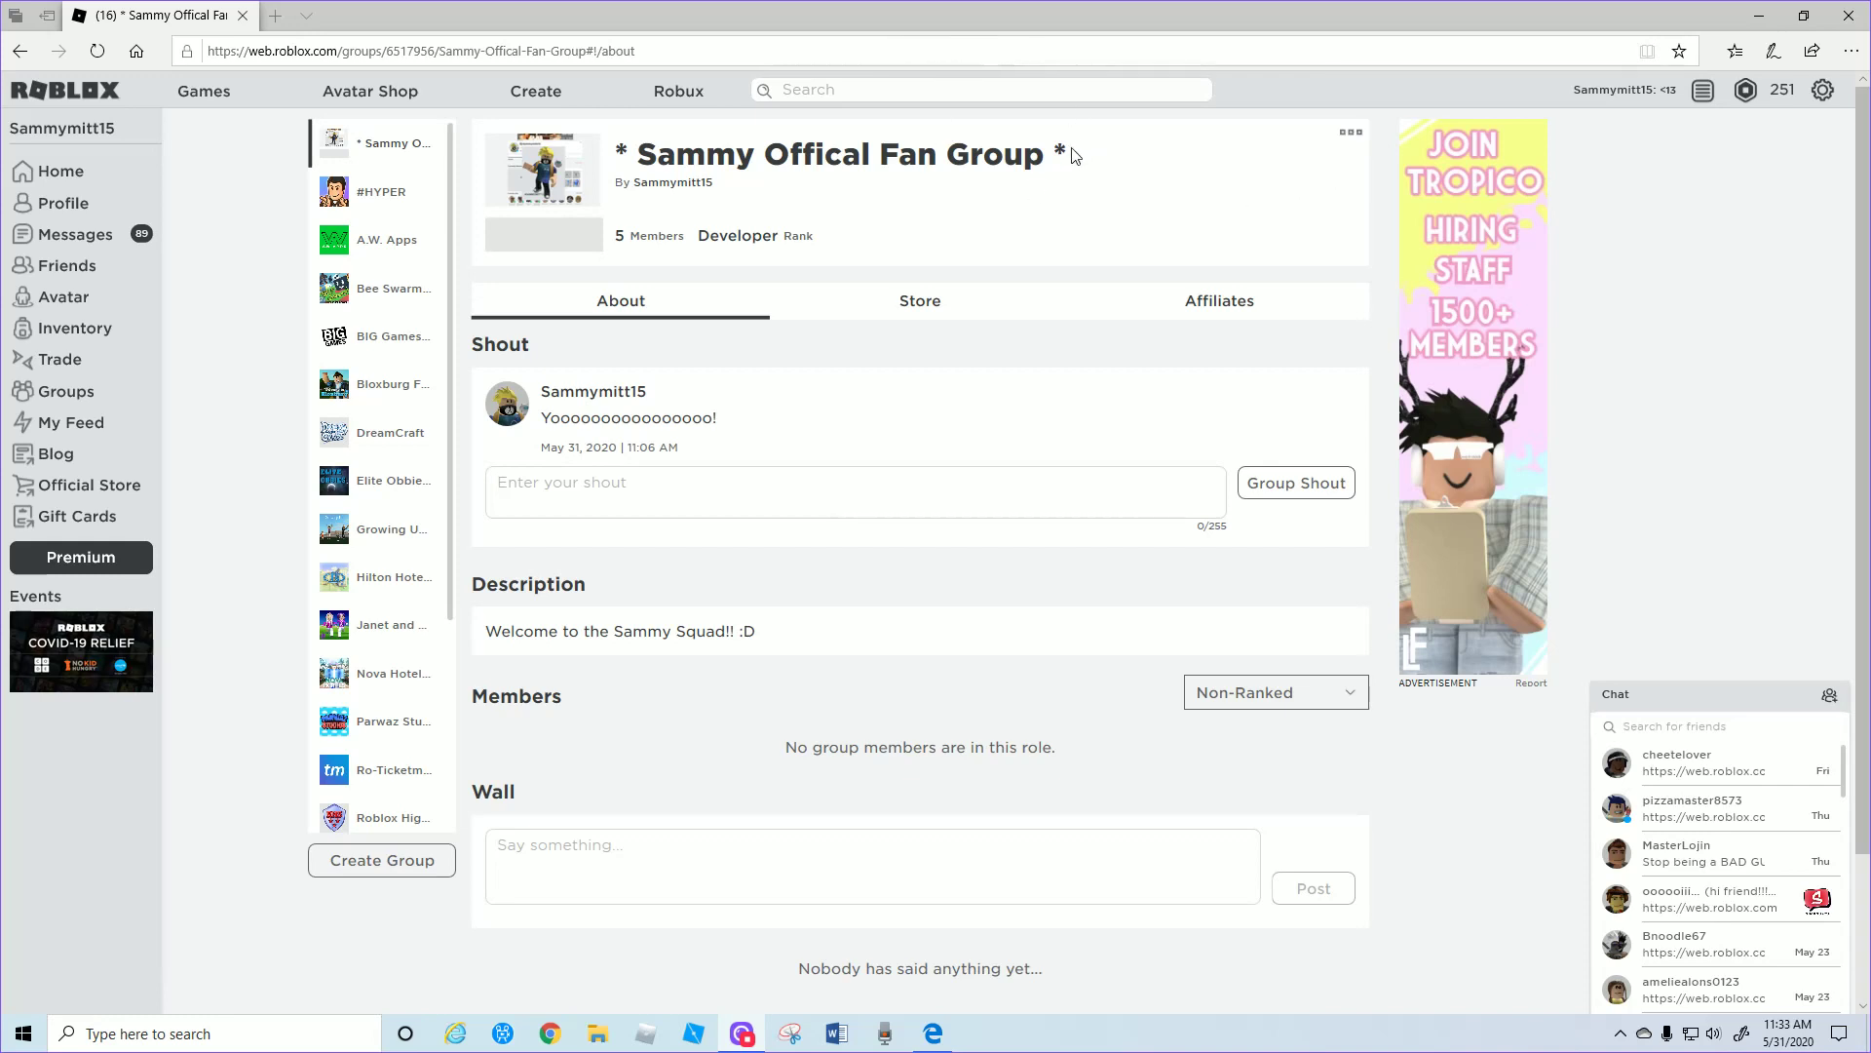
Step: Glance at the fan group's allies, then return to its About overview
drag(1063, 152, 646, 166)
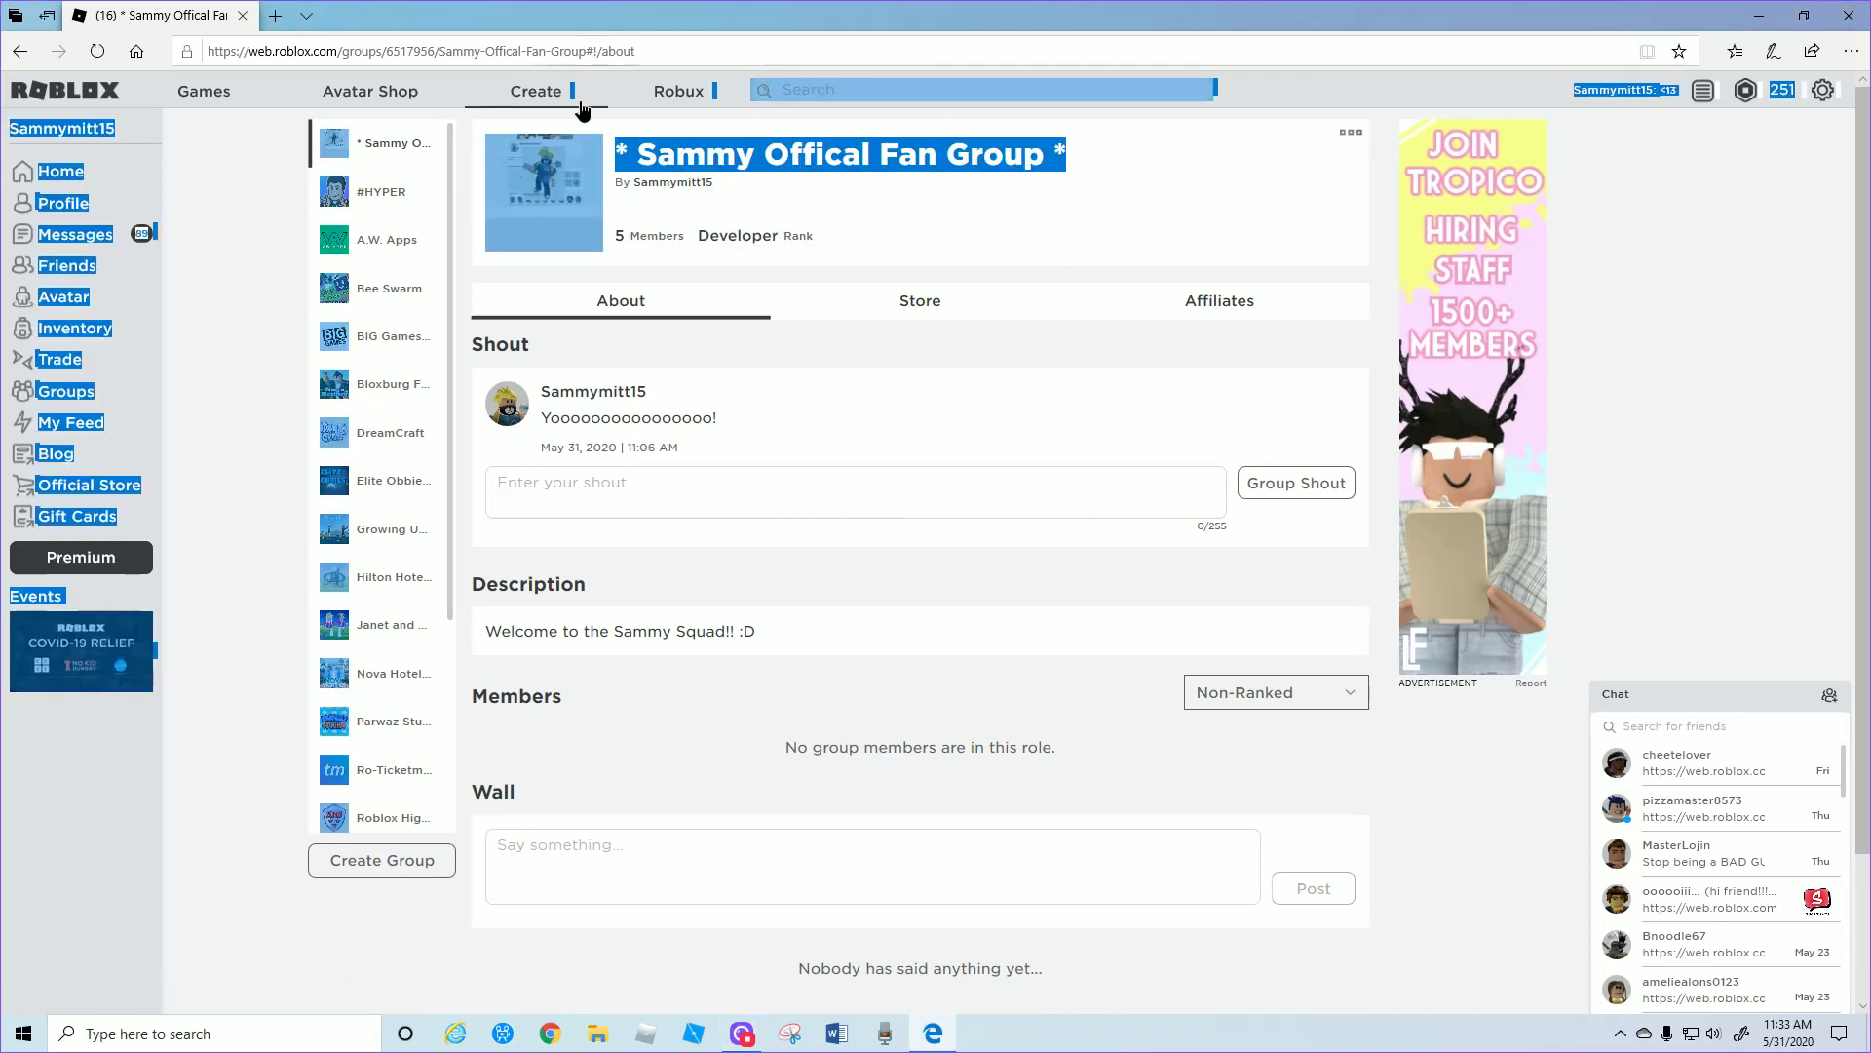
click(1308, 310)
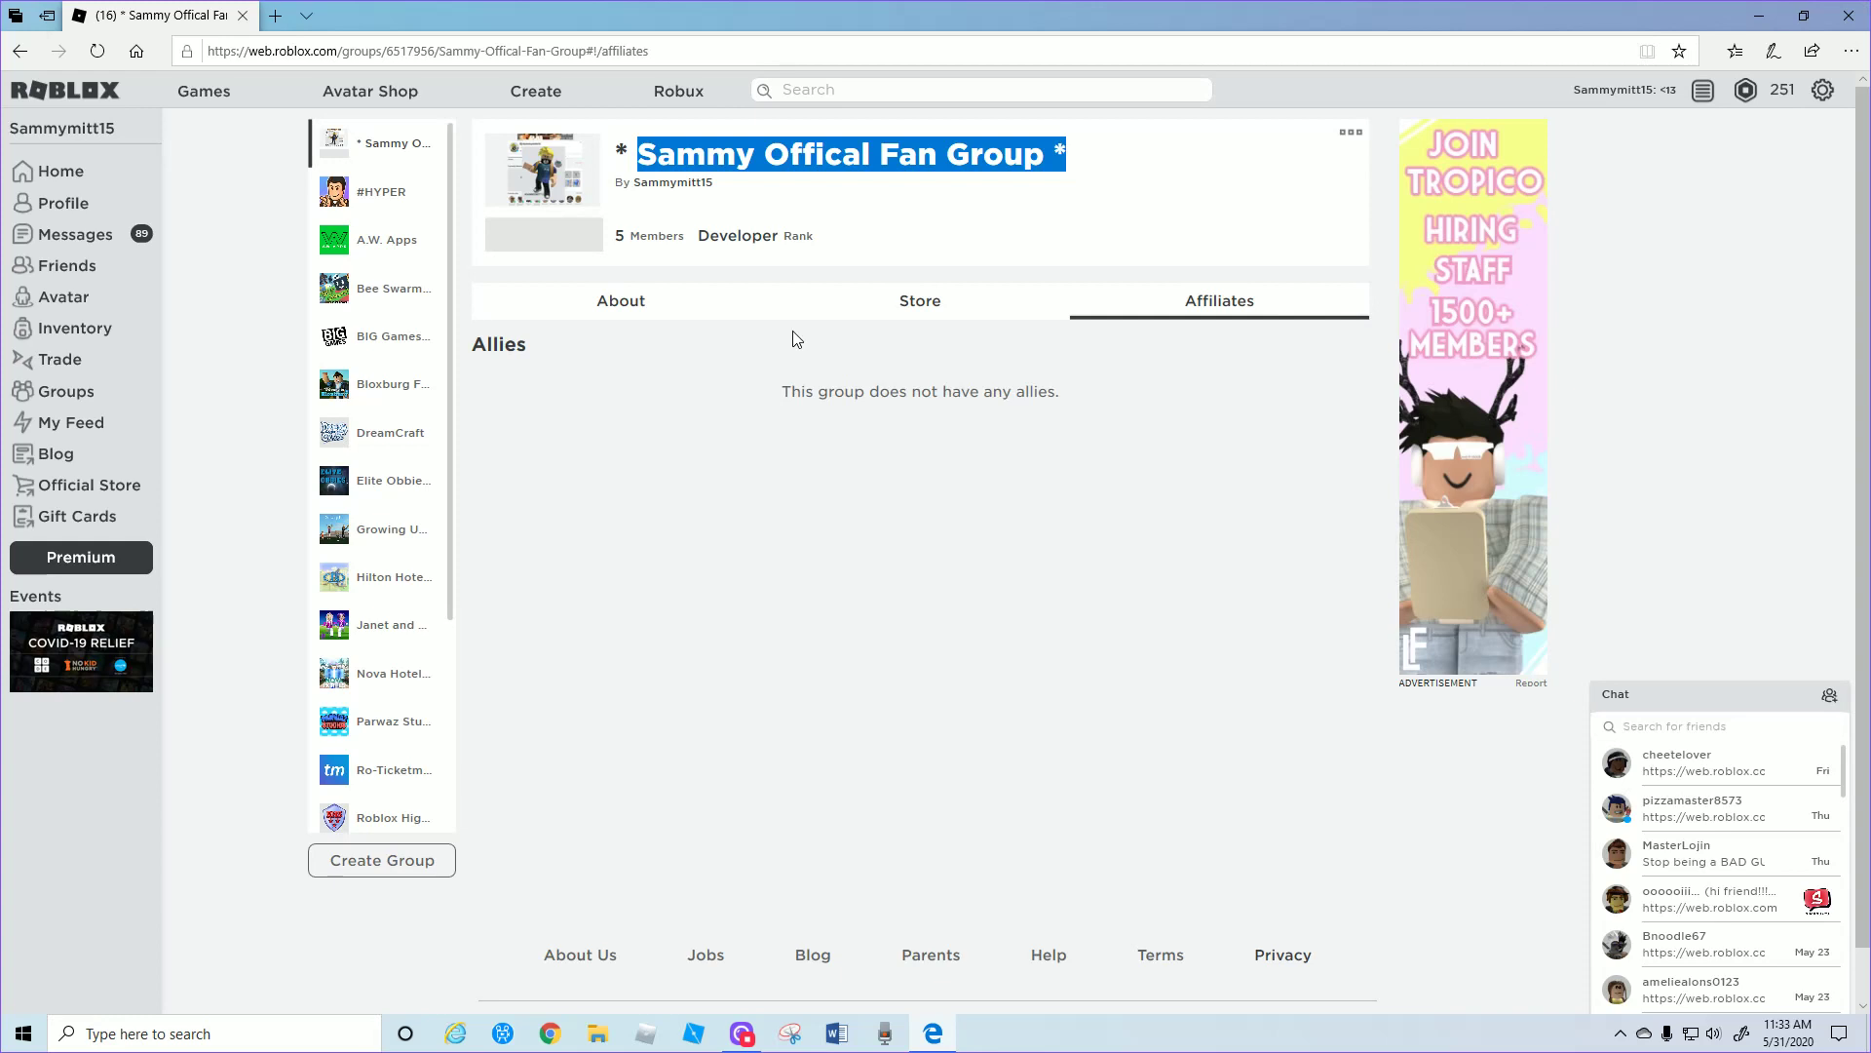
click(693, 303)
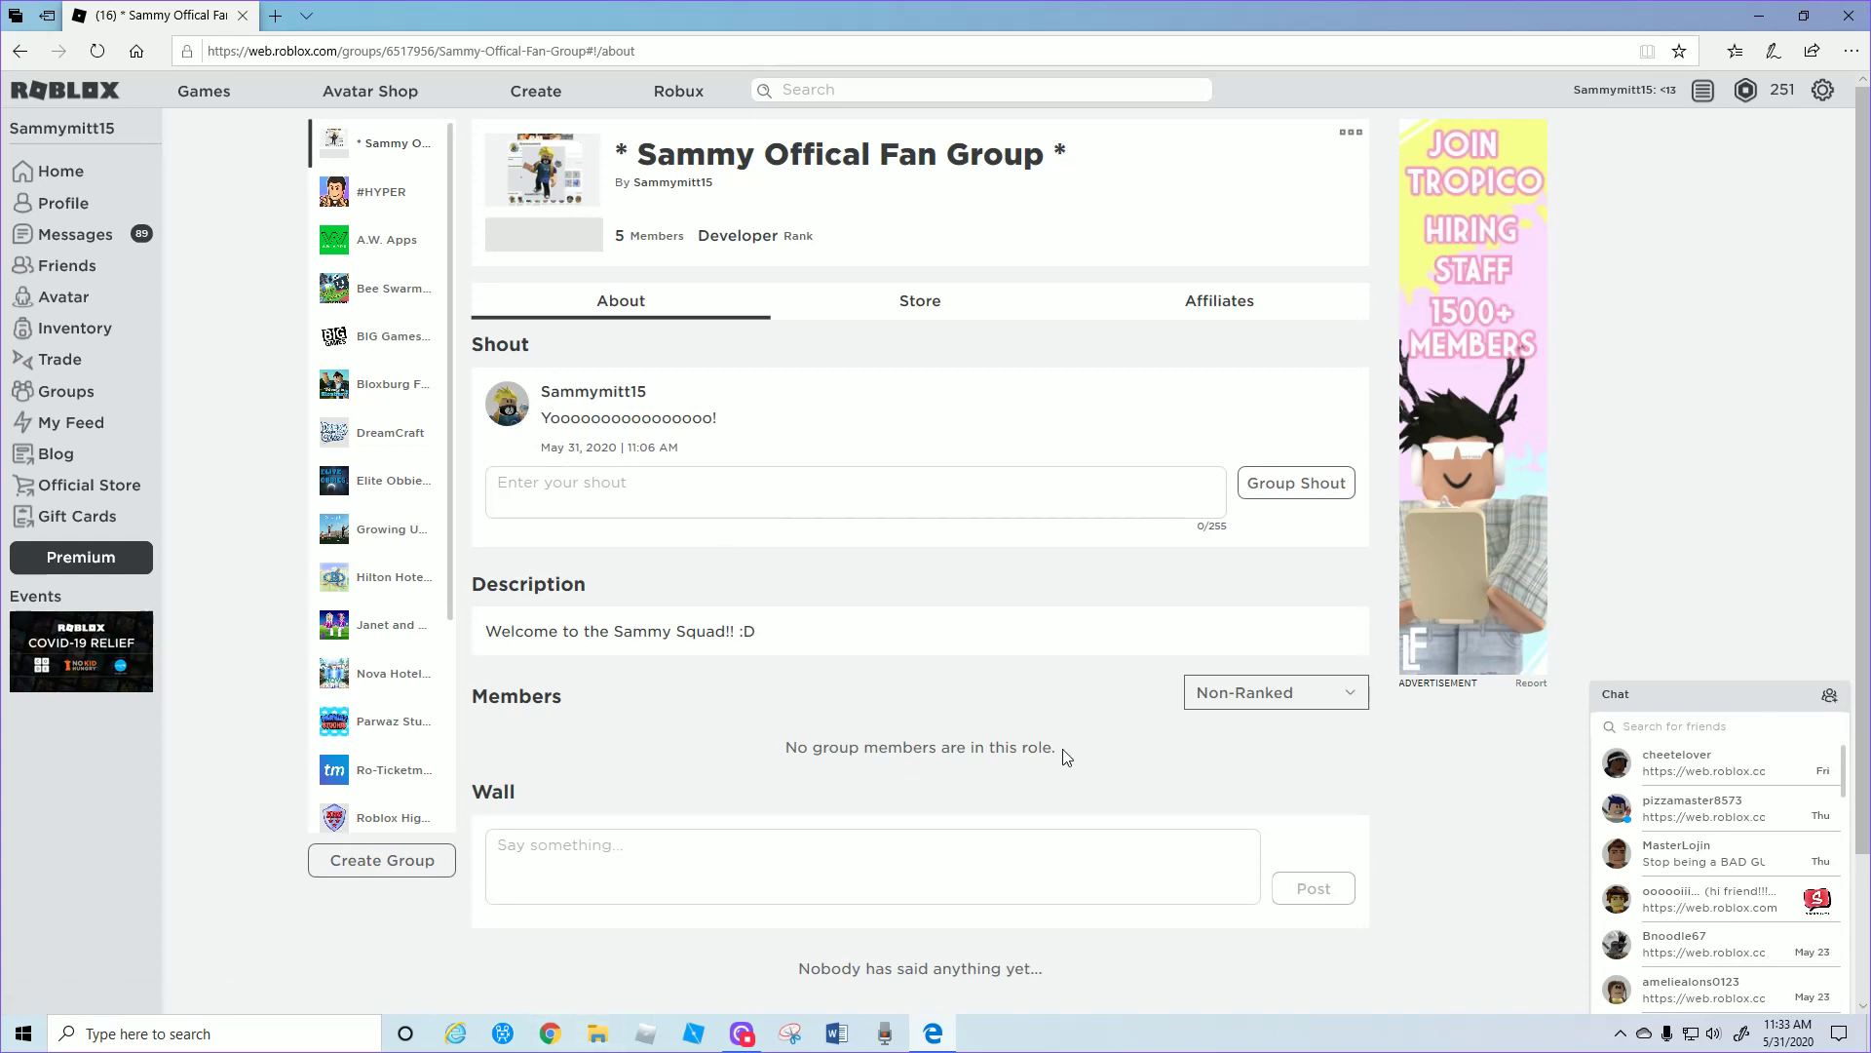
scroll(1065, 755, down, 1)
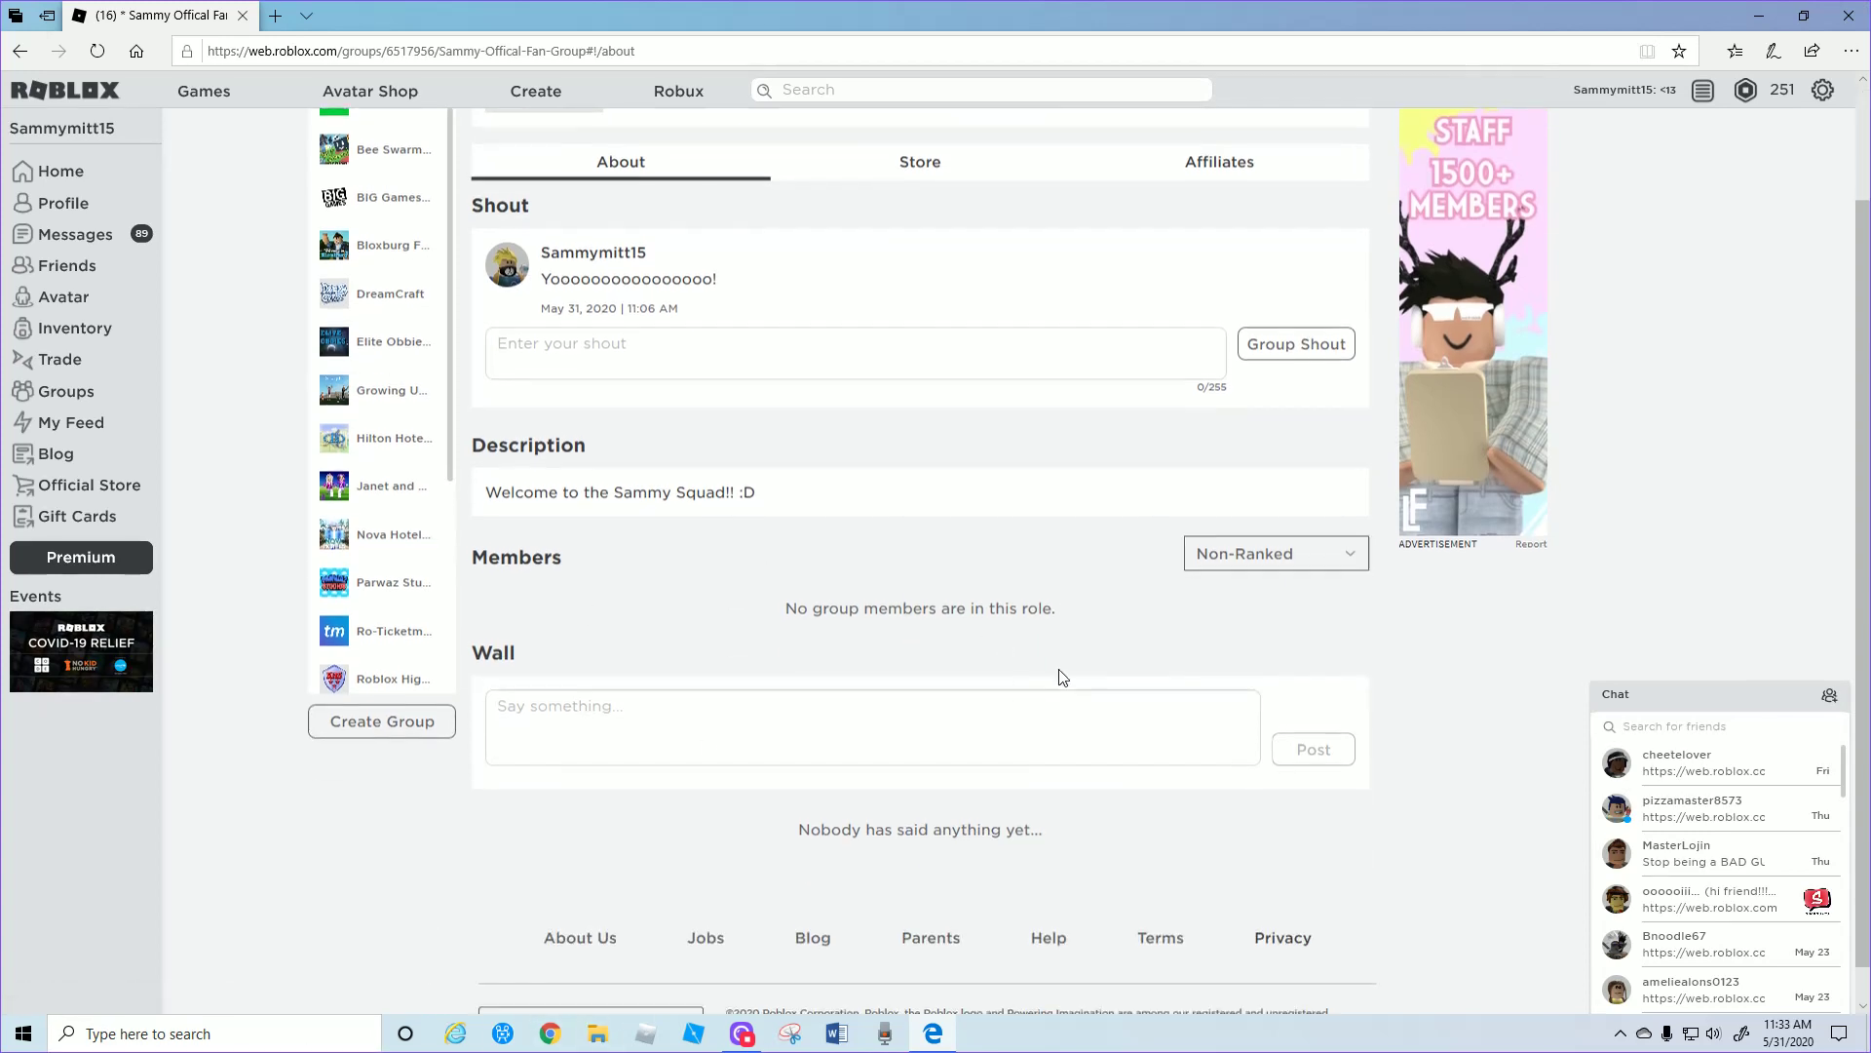
Step: Filter the group's member list by the Member, Friends and Helper roles
click(1295, 556)
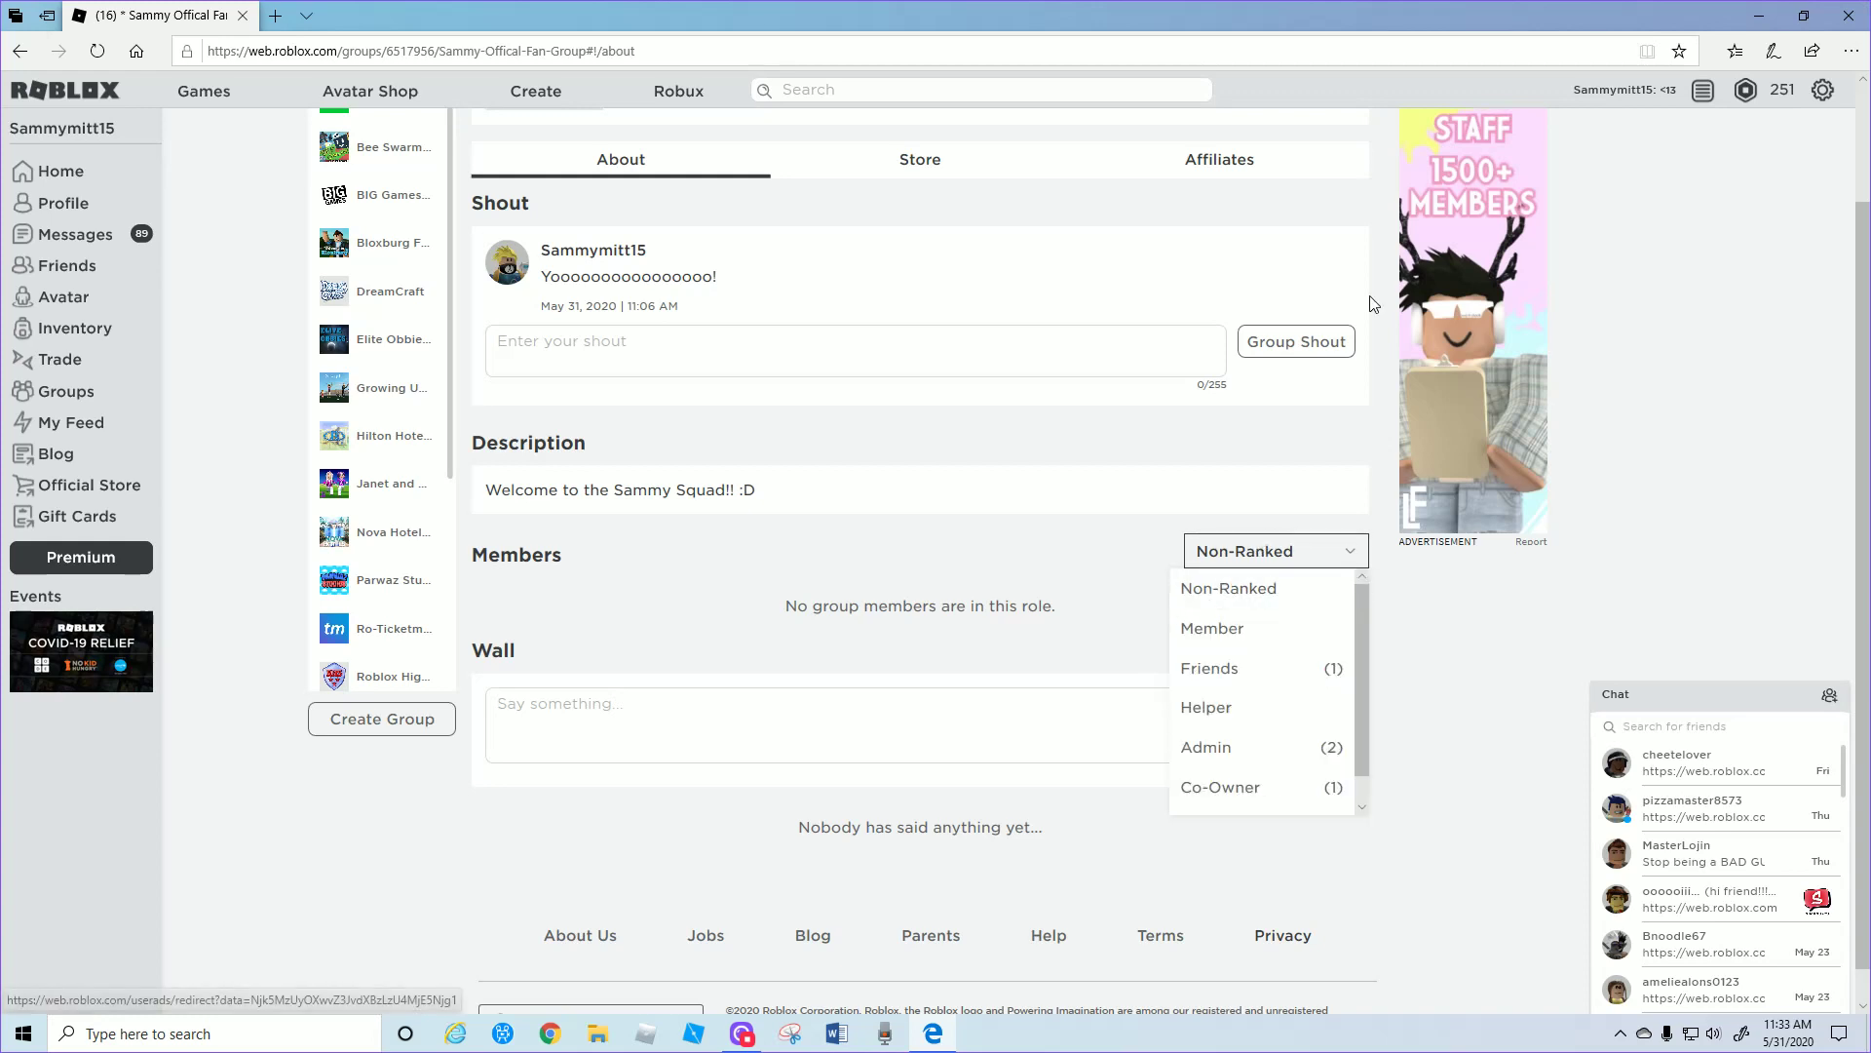
click(1288, 638)
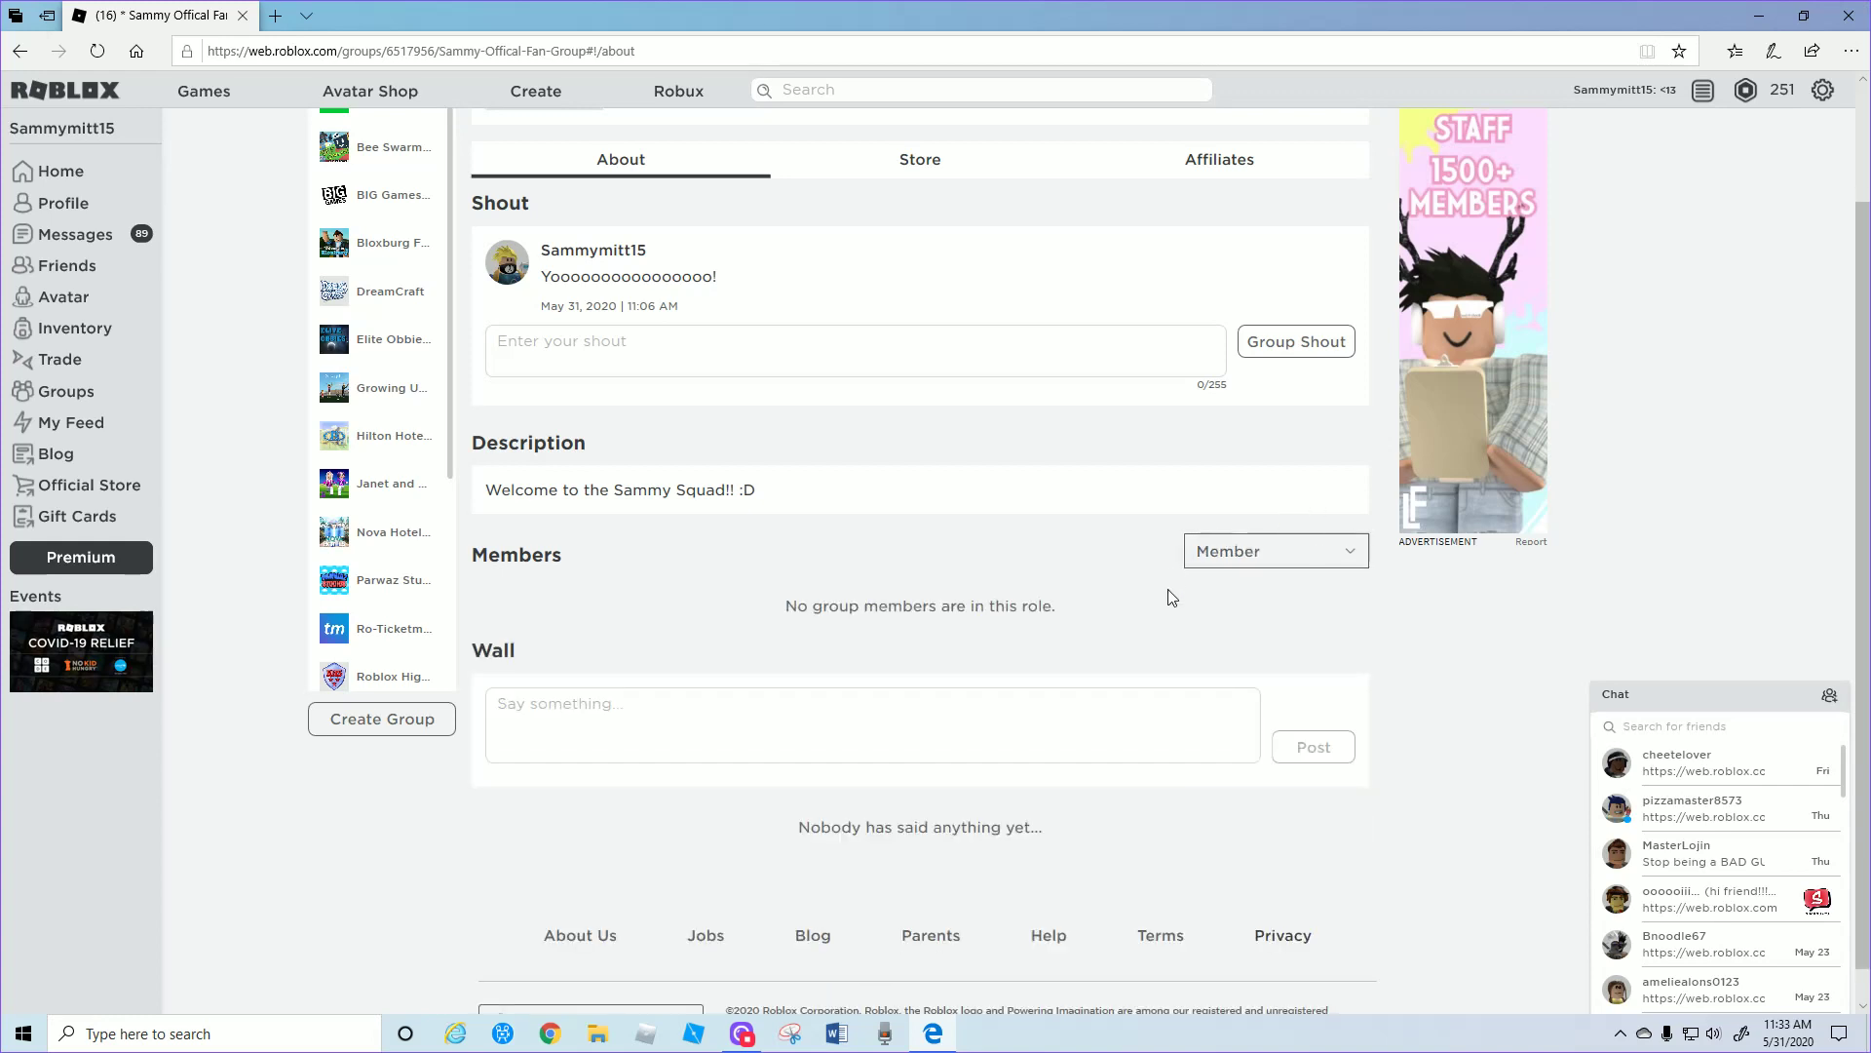
click(1213, 549)
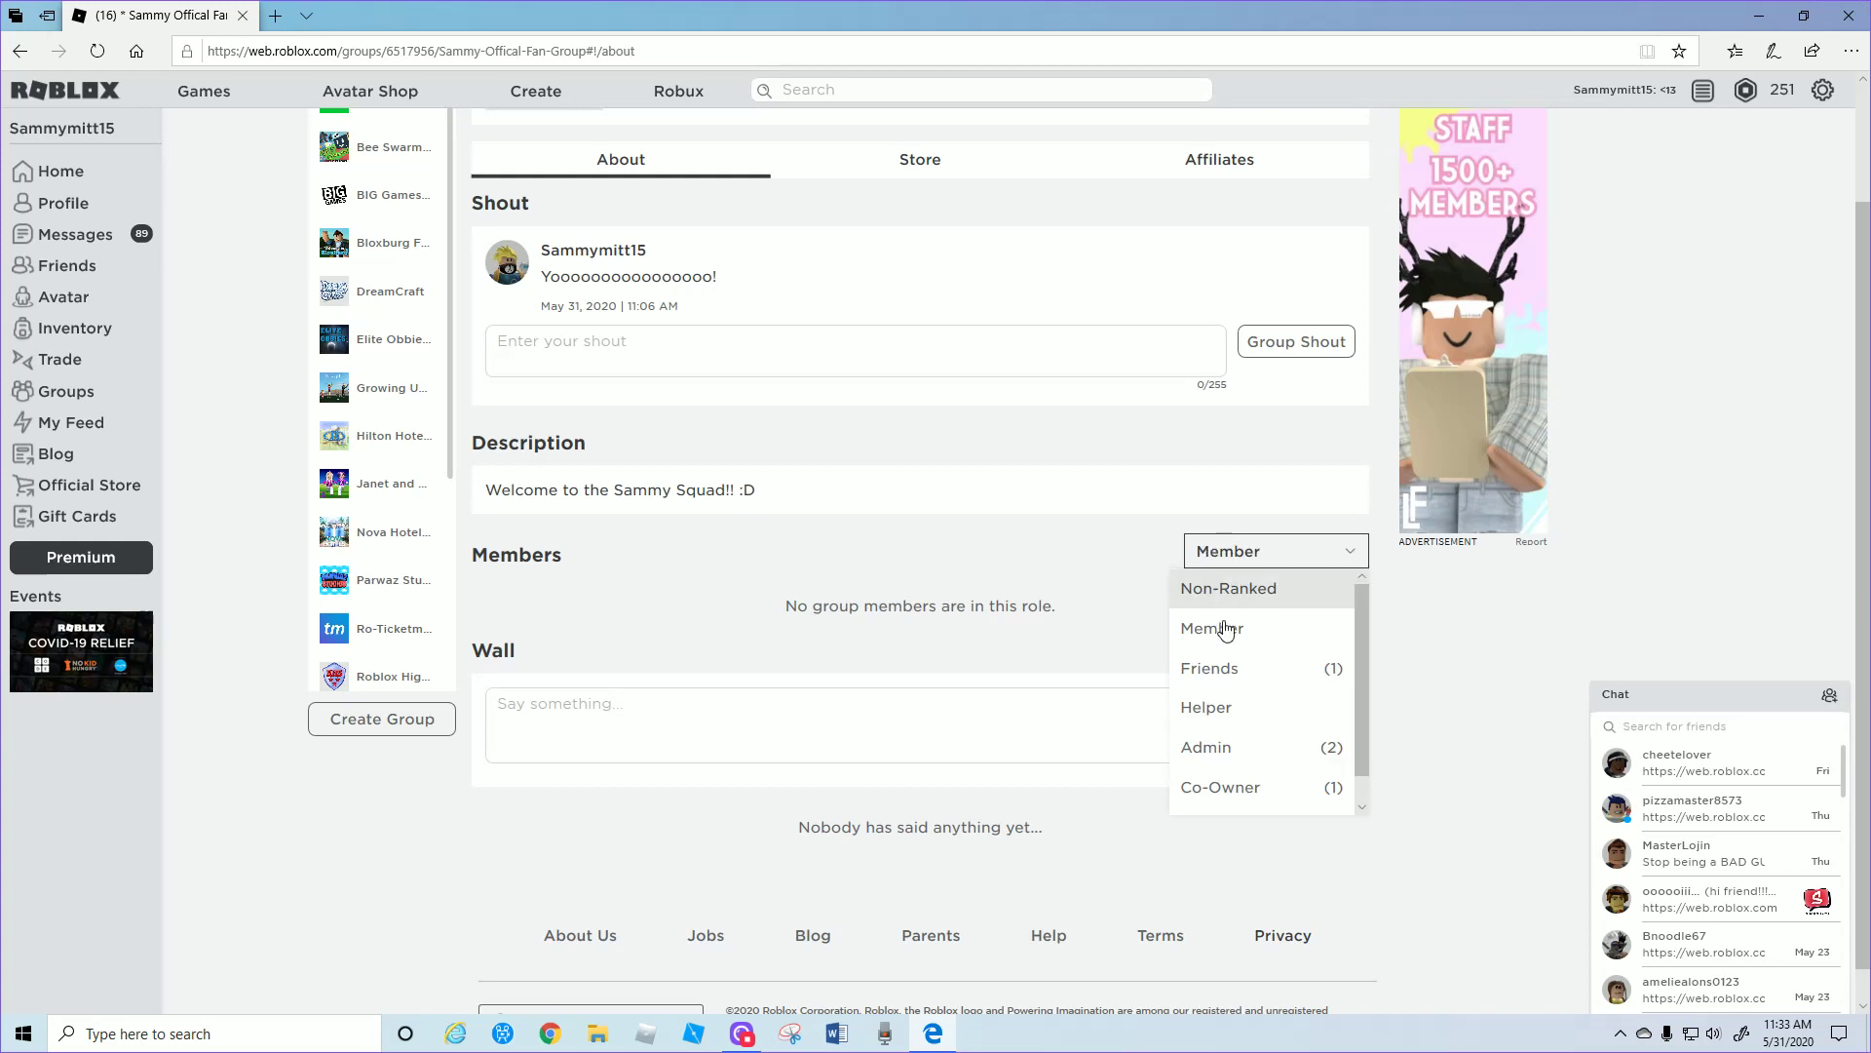
click(1213, 669)
click(1238, 549)
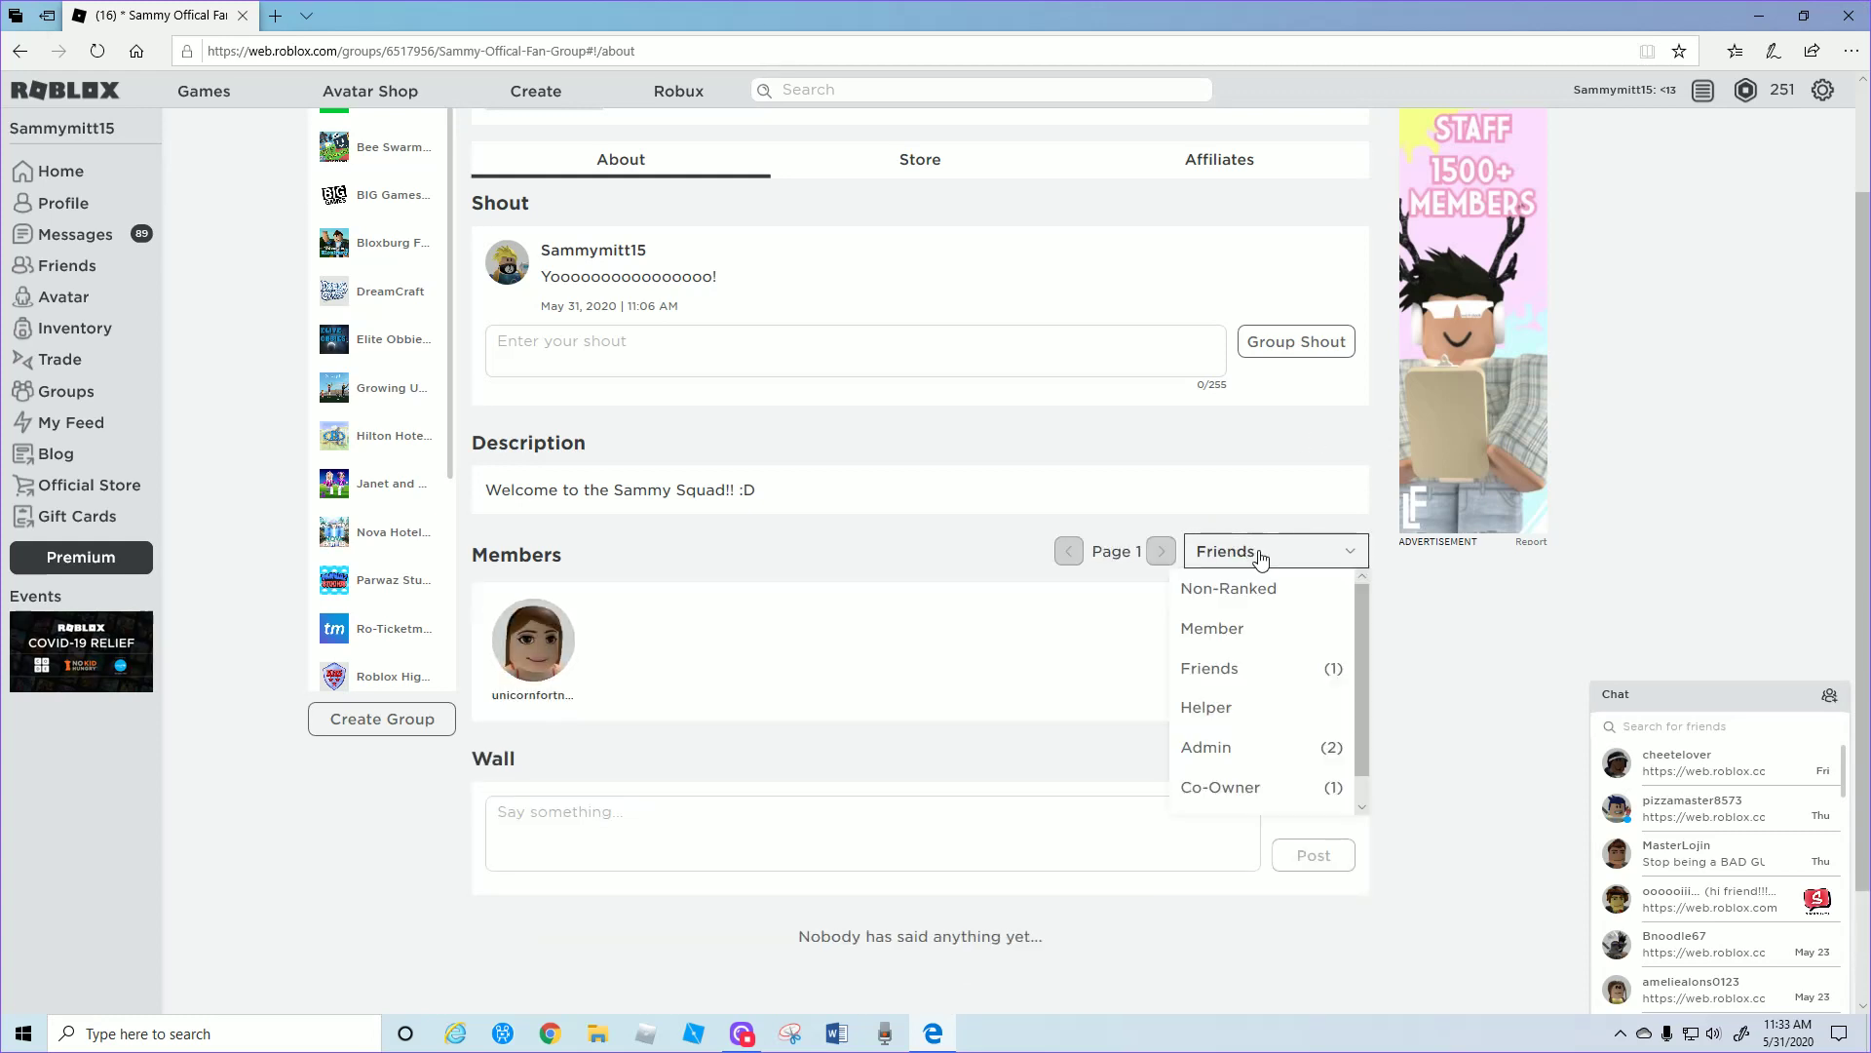
click(1260, 707)
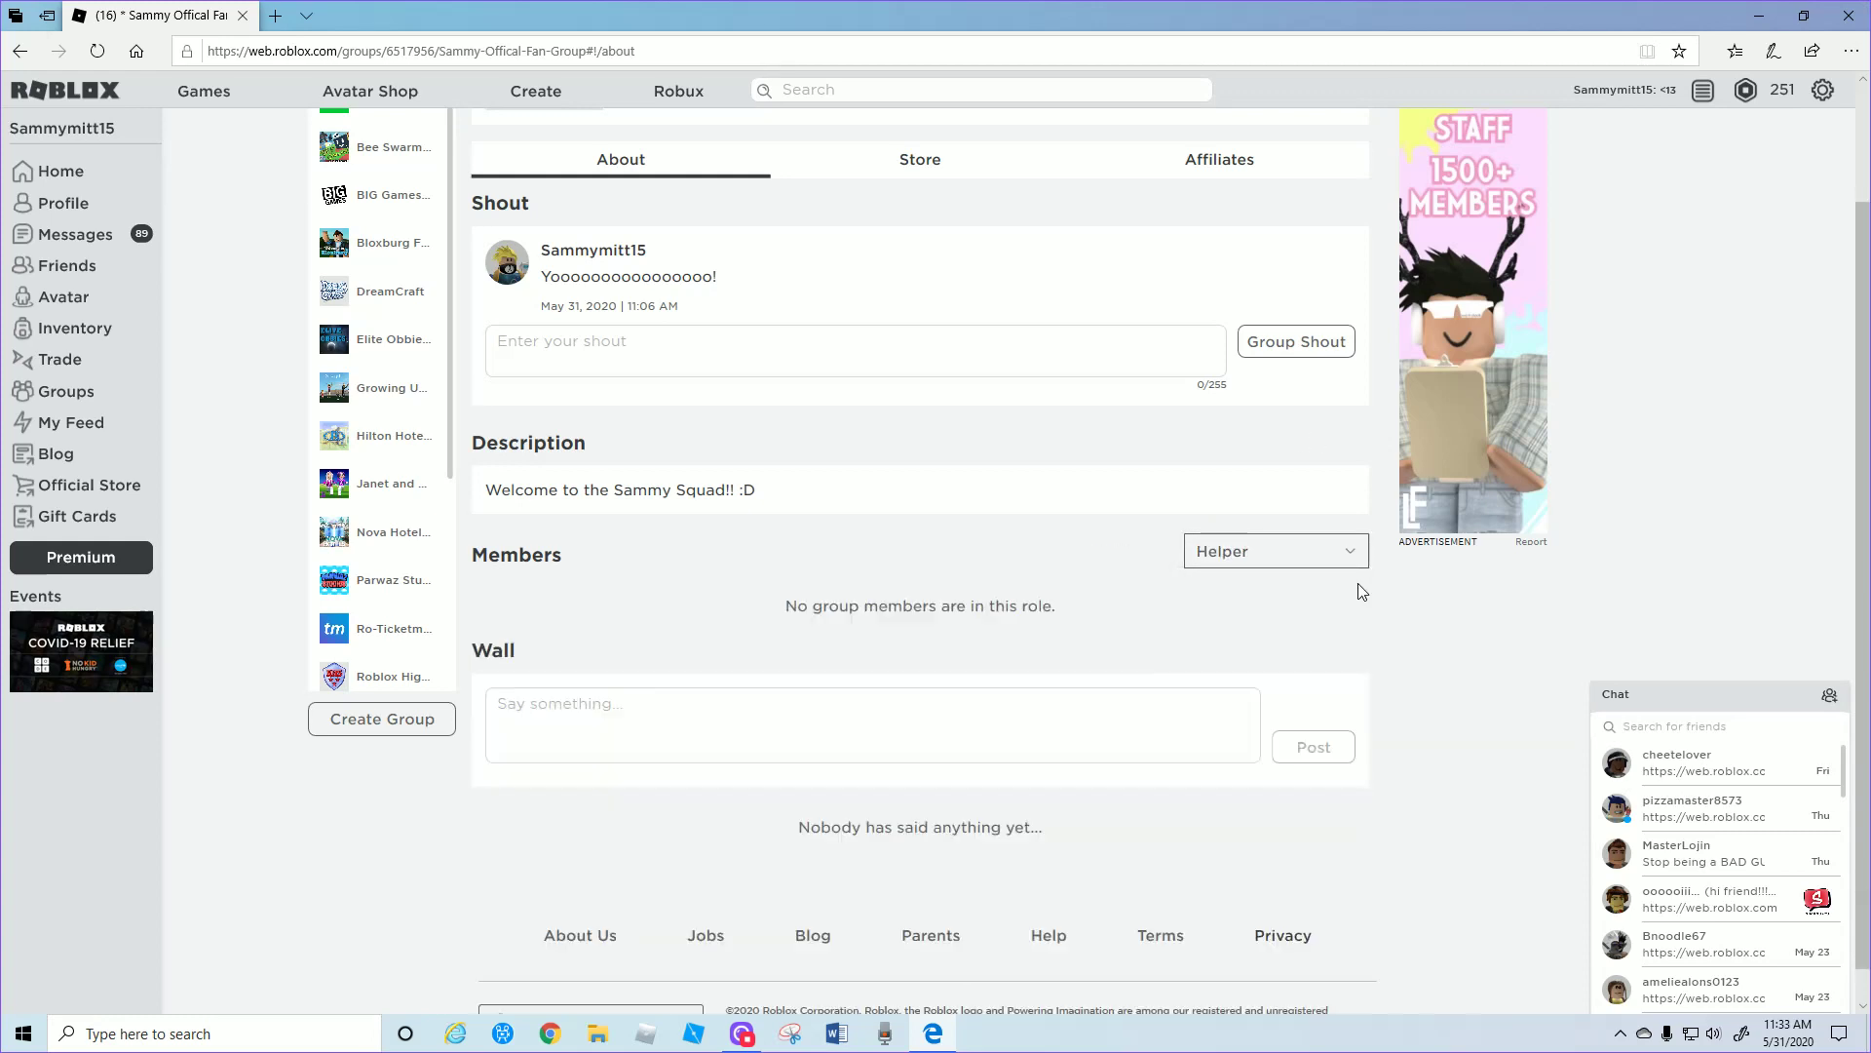
Step: Filter members by Admin and Co-Owner, ending on Developer, which lists the owner
click(1263, 558)
click(1308, 747)
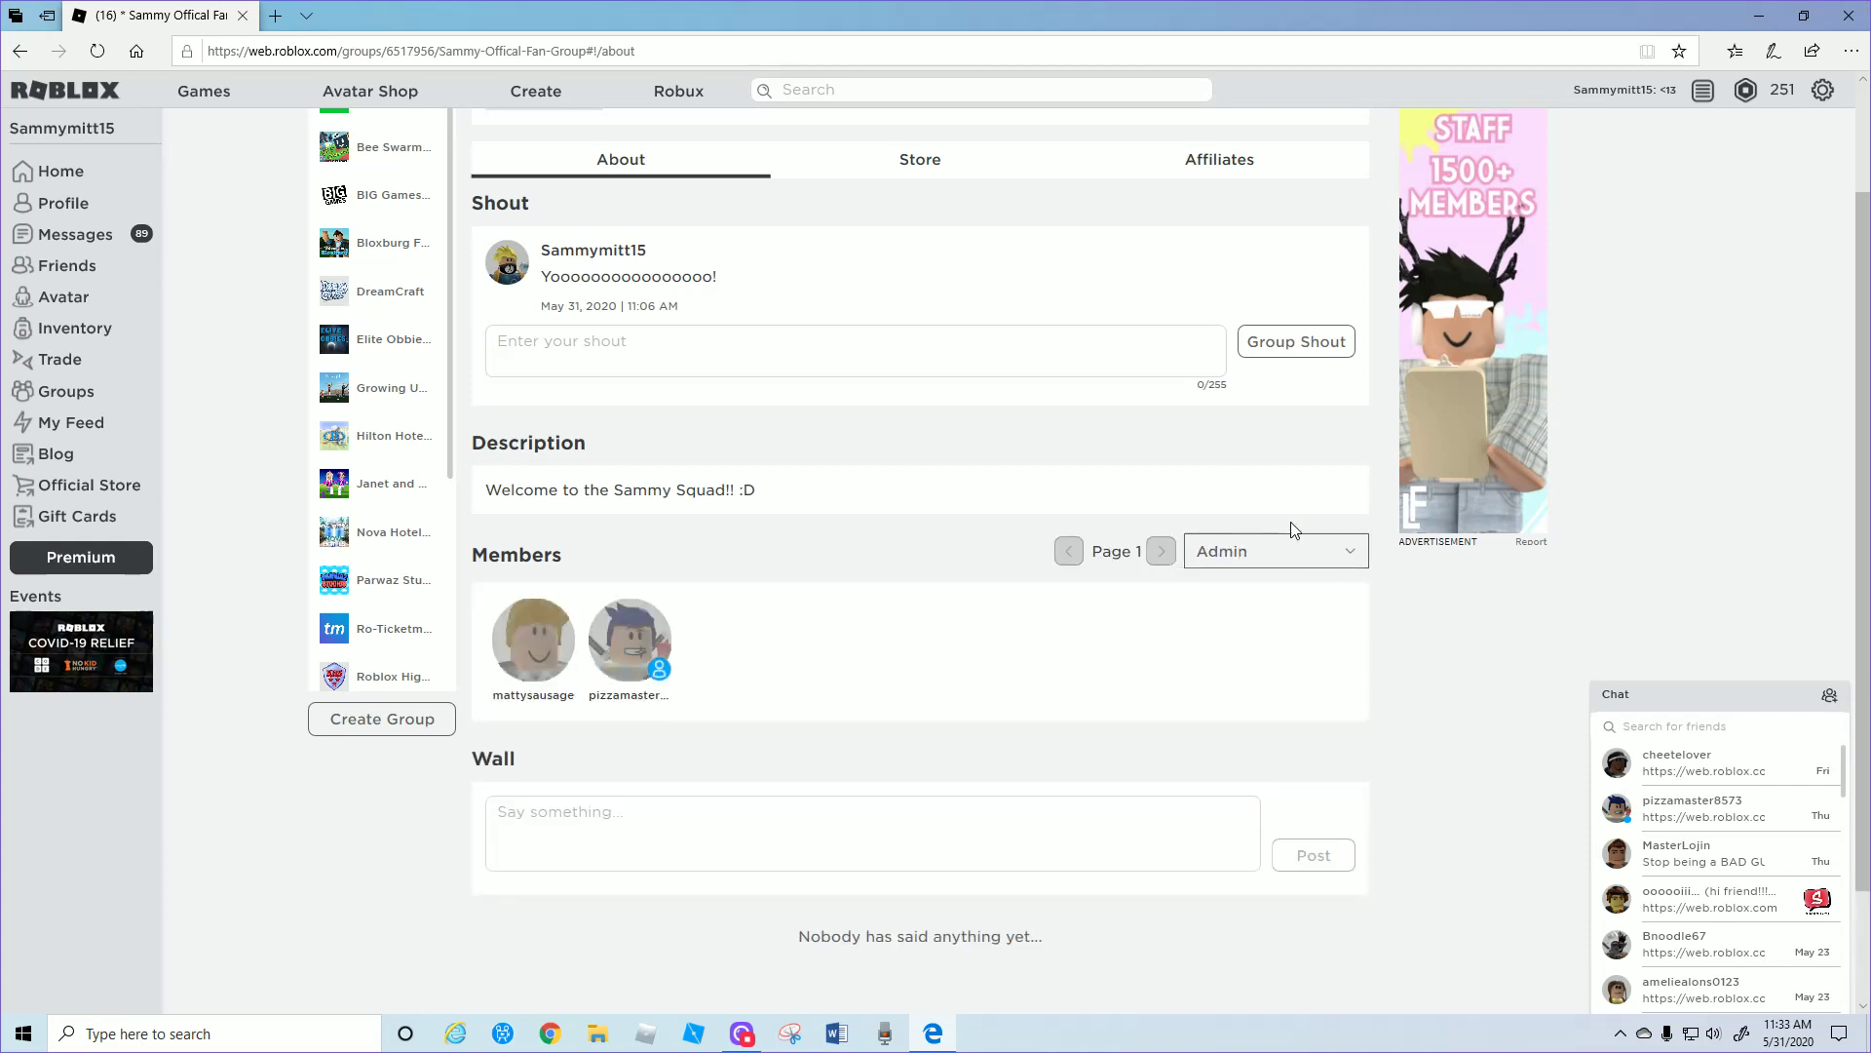
click(1266, 550)
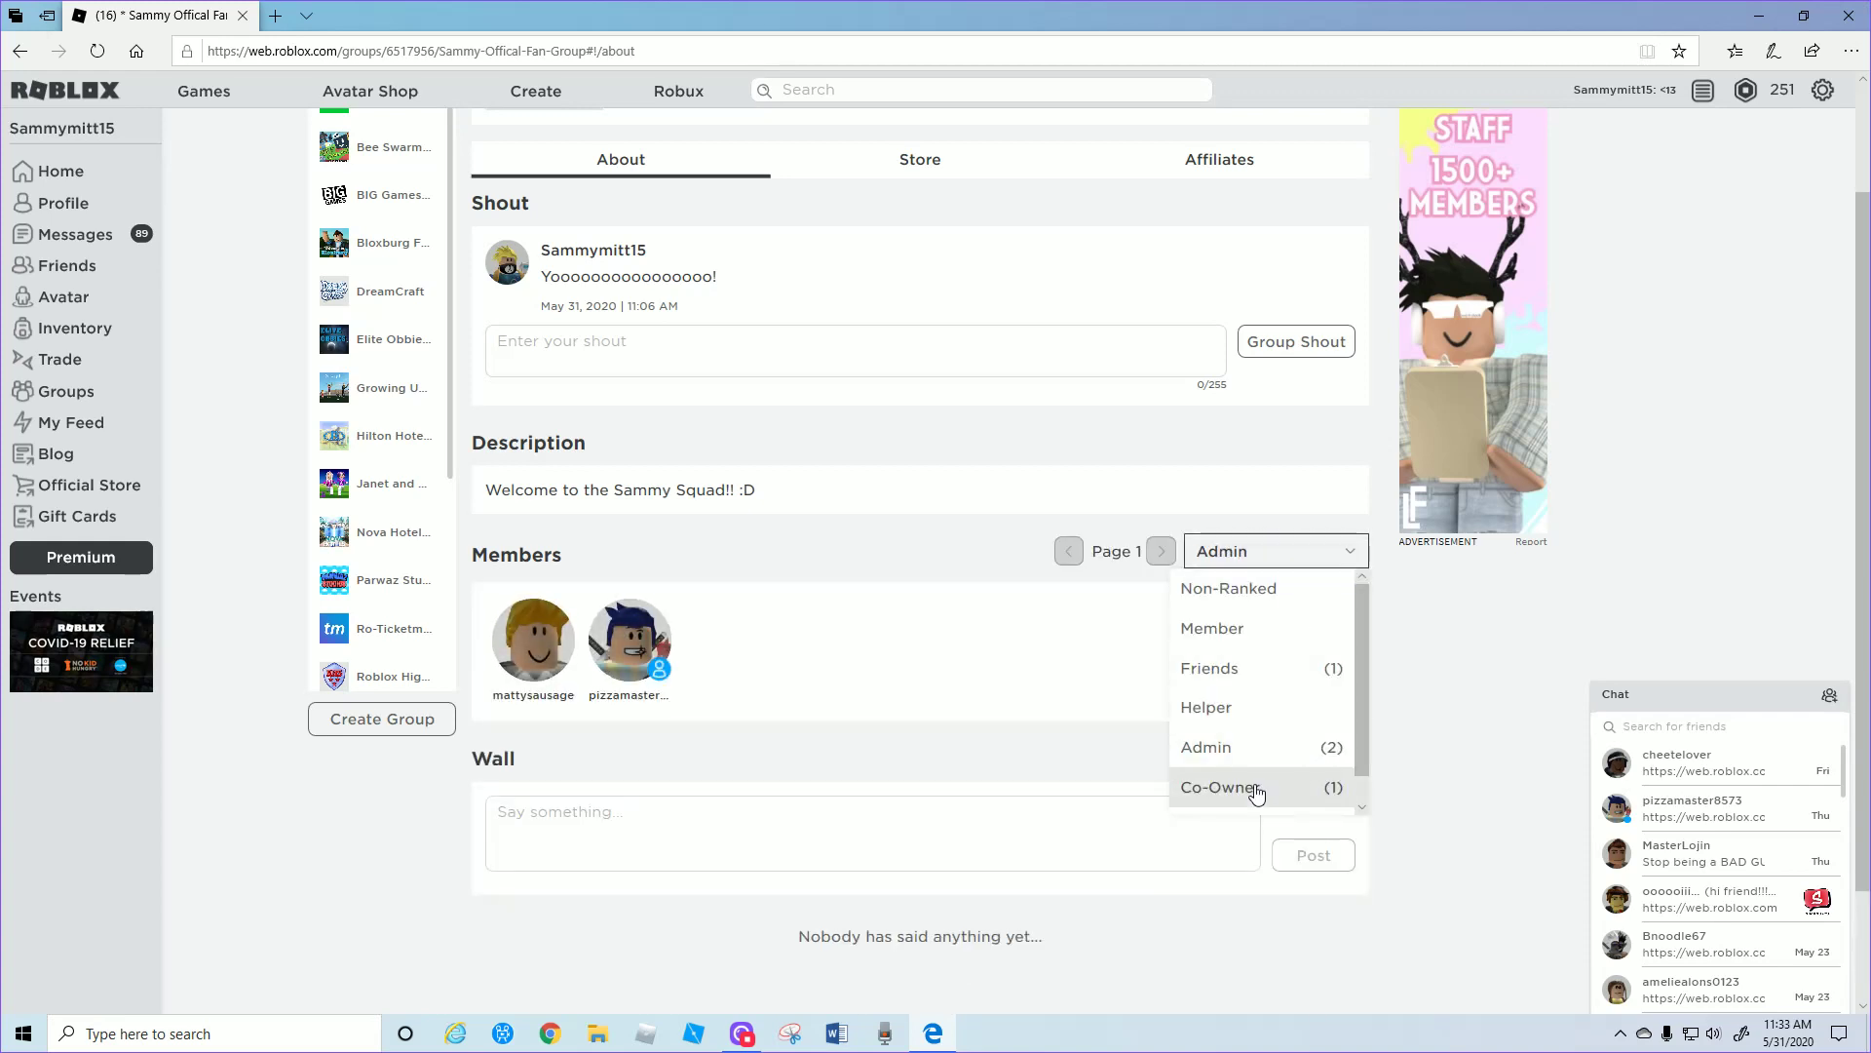
click(1252, 786)
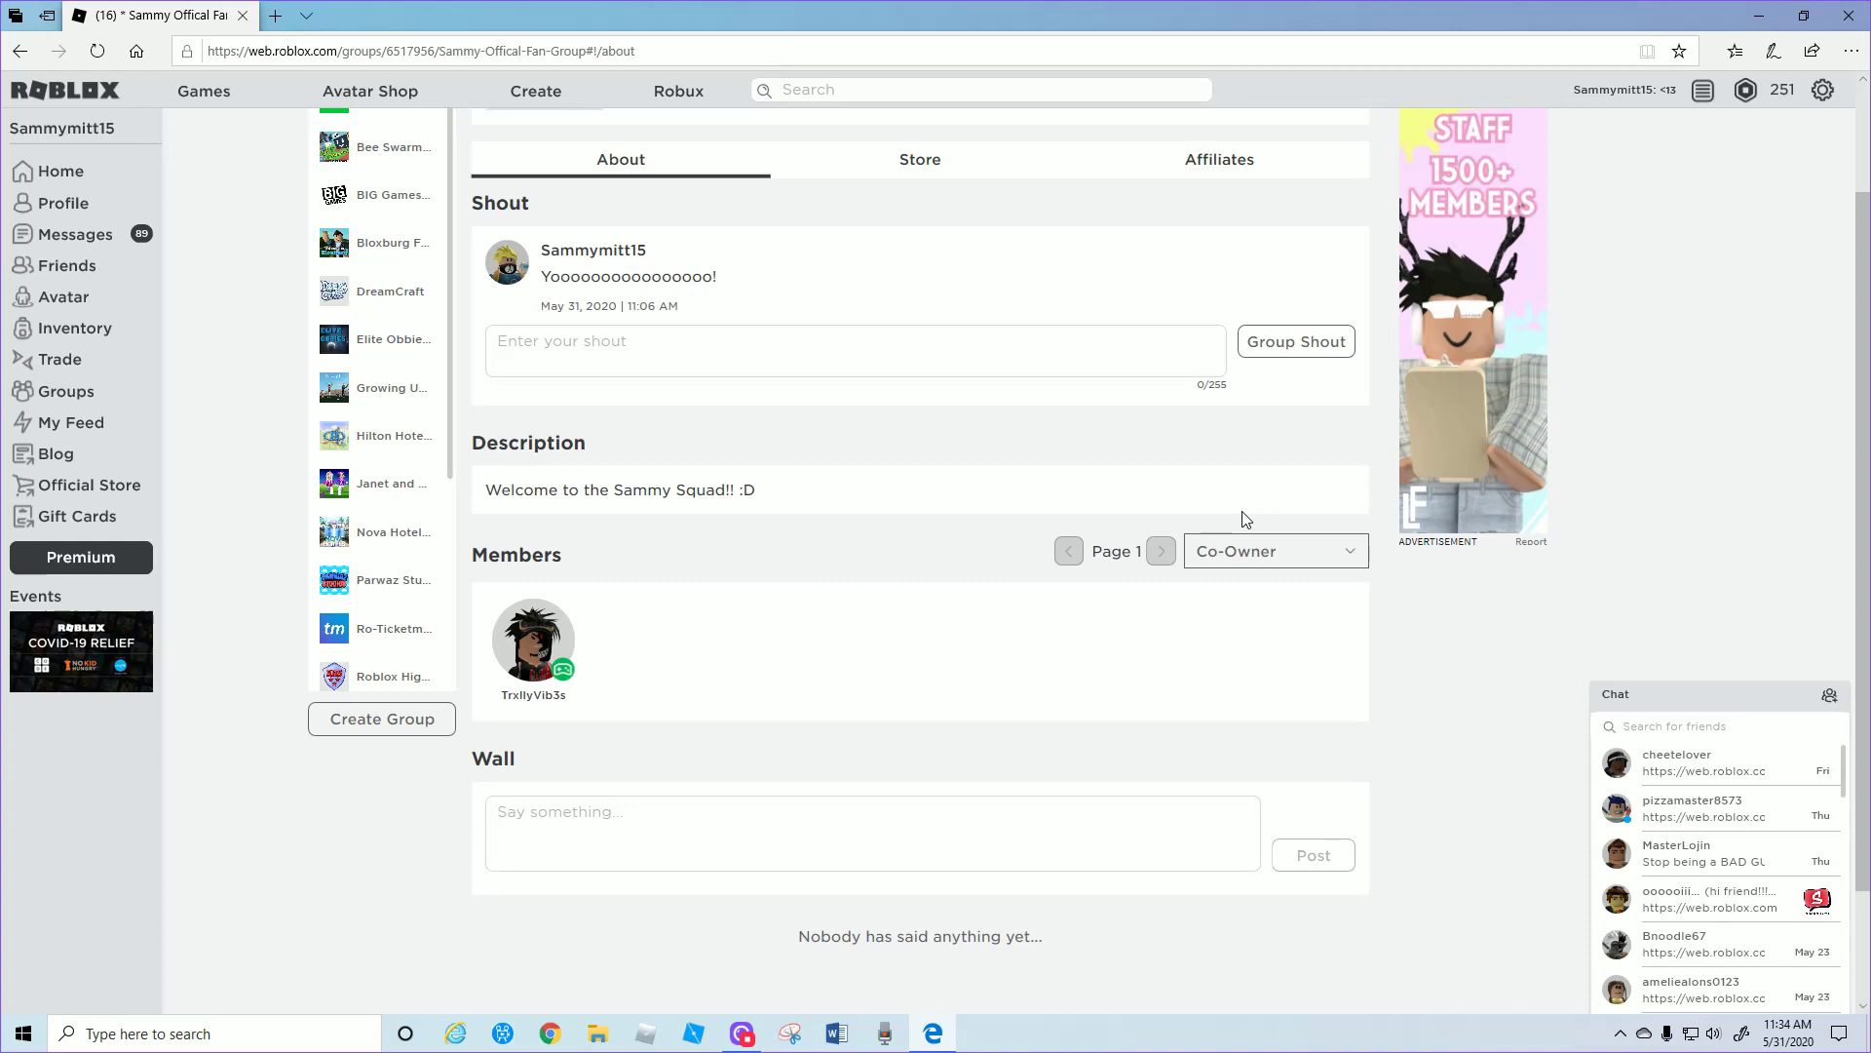
click(1285, 551)
scroll(1228, 657, down, 1)
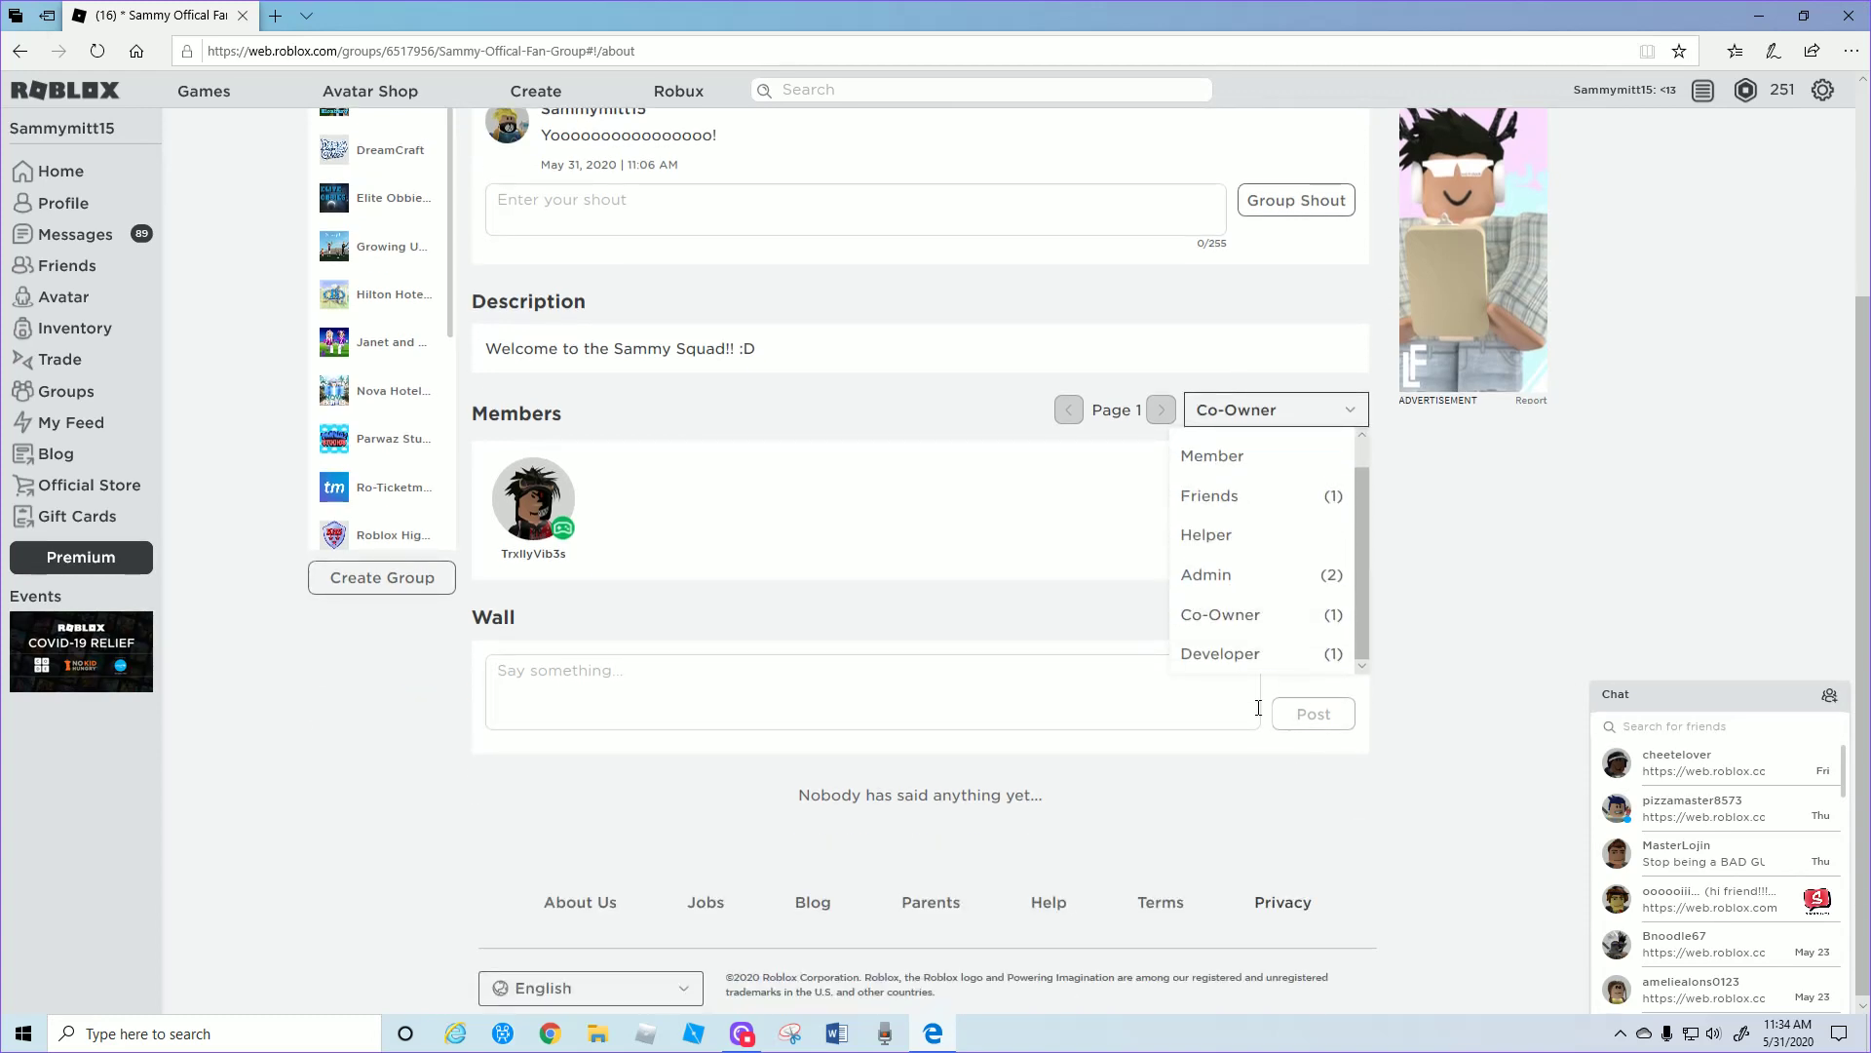
click(1053, 718)
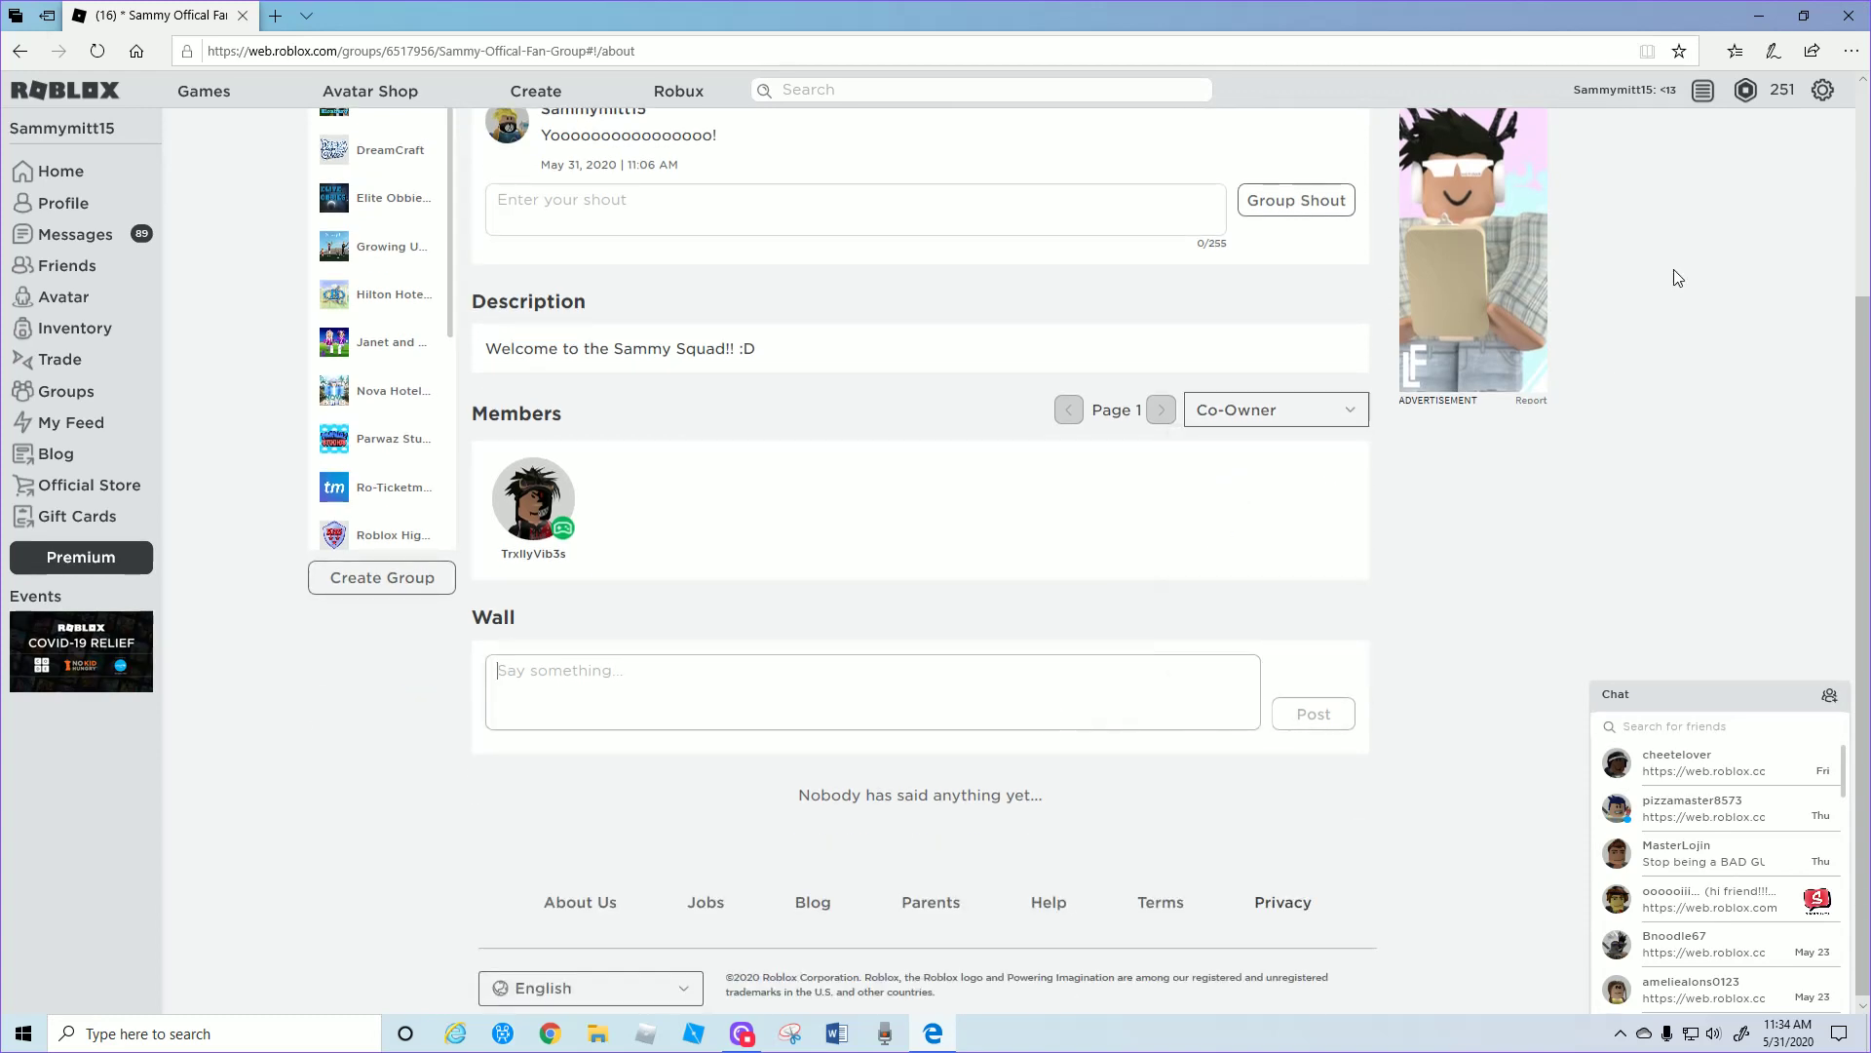
click(1204, 417)
click(1265, 650)
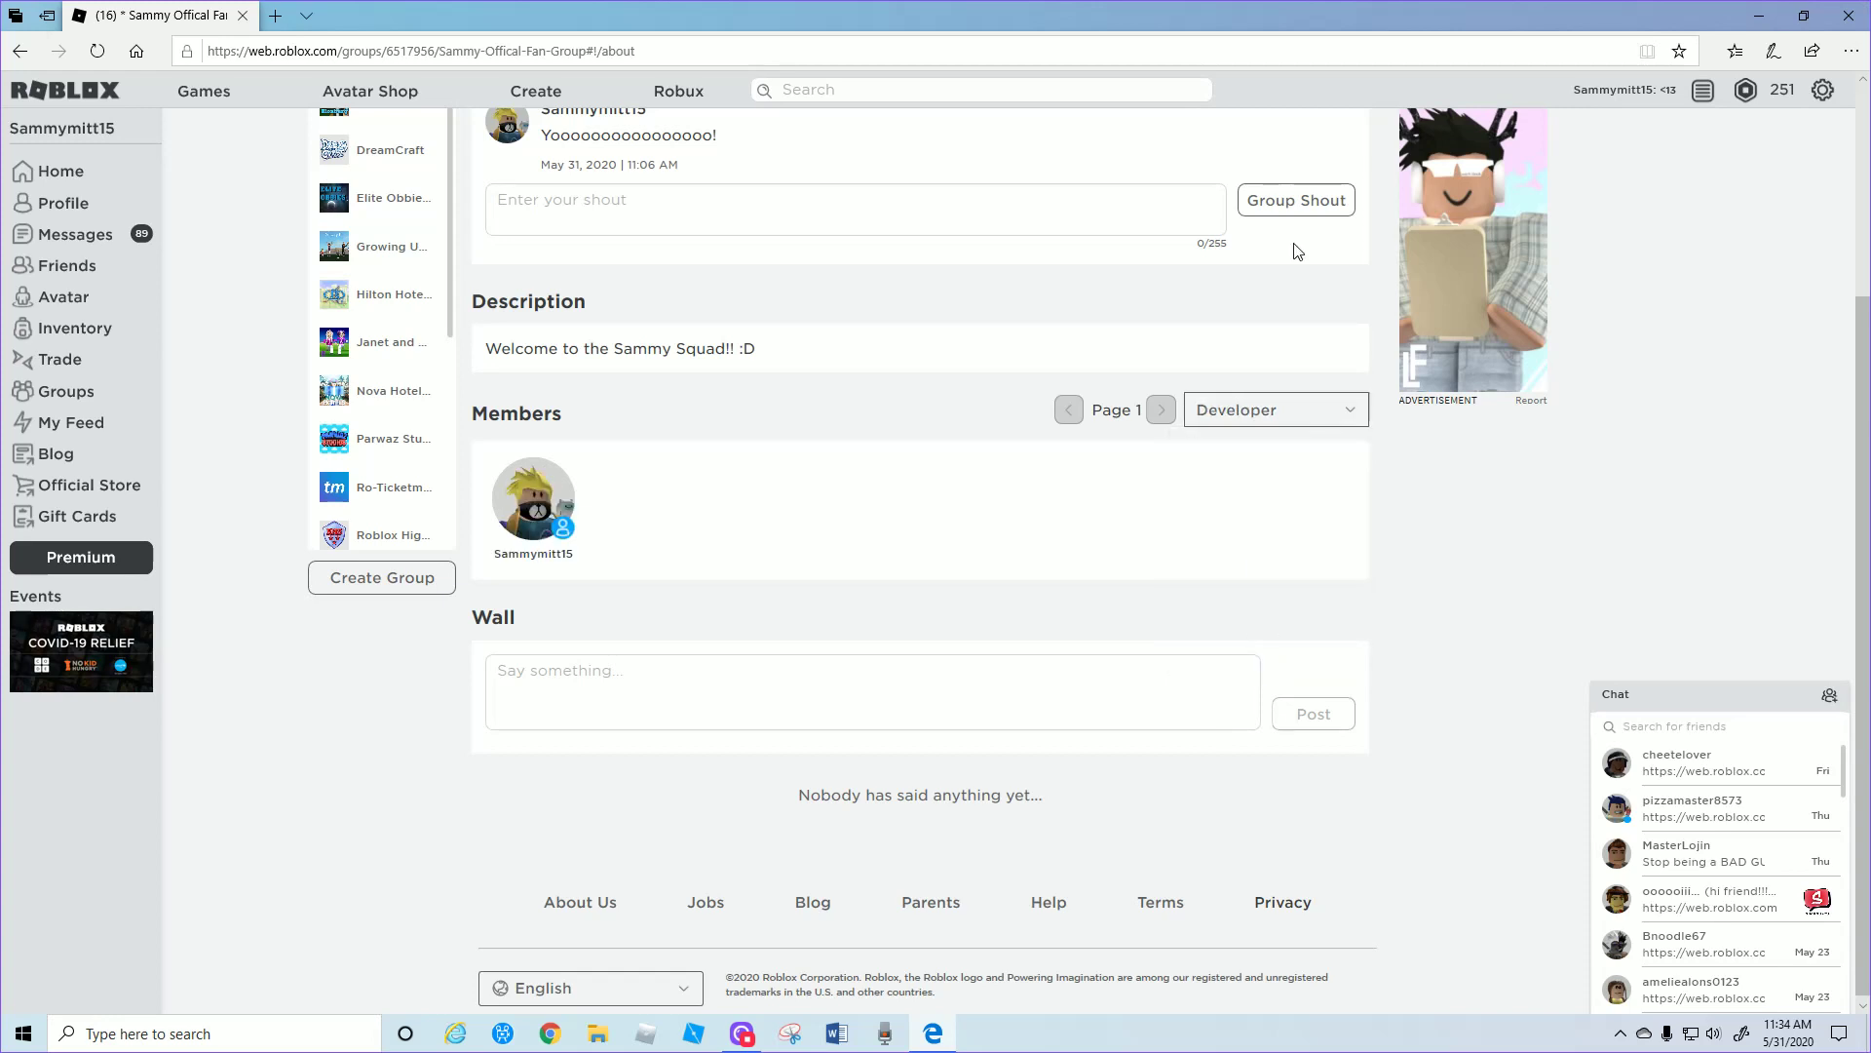
scroll(1295, 252, up, 3)
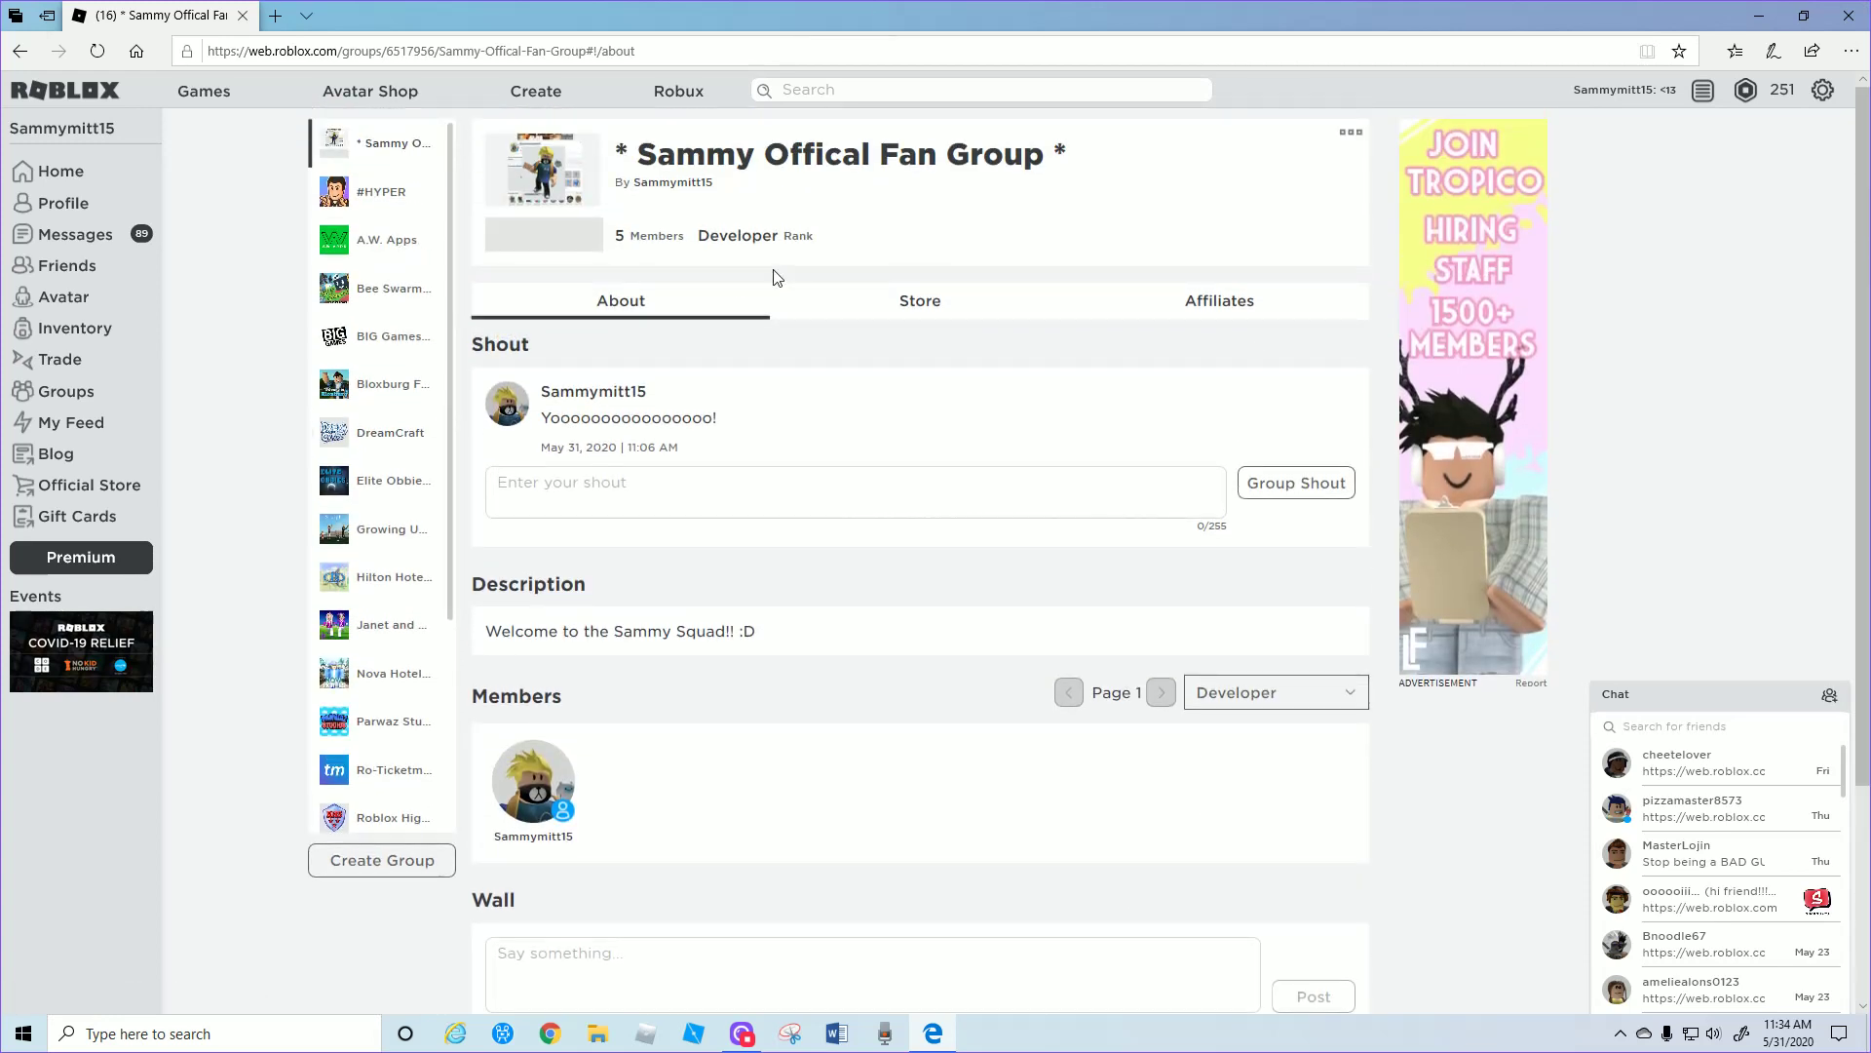
click(880, 317)
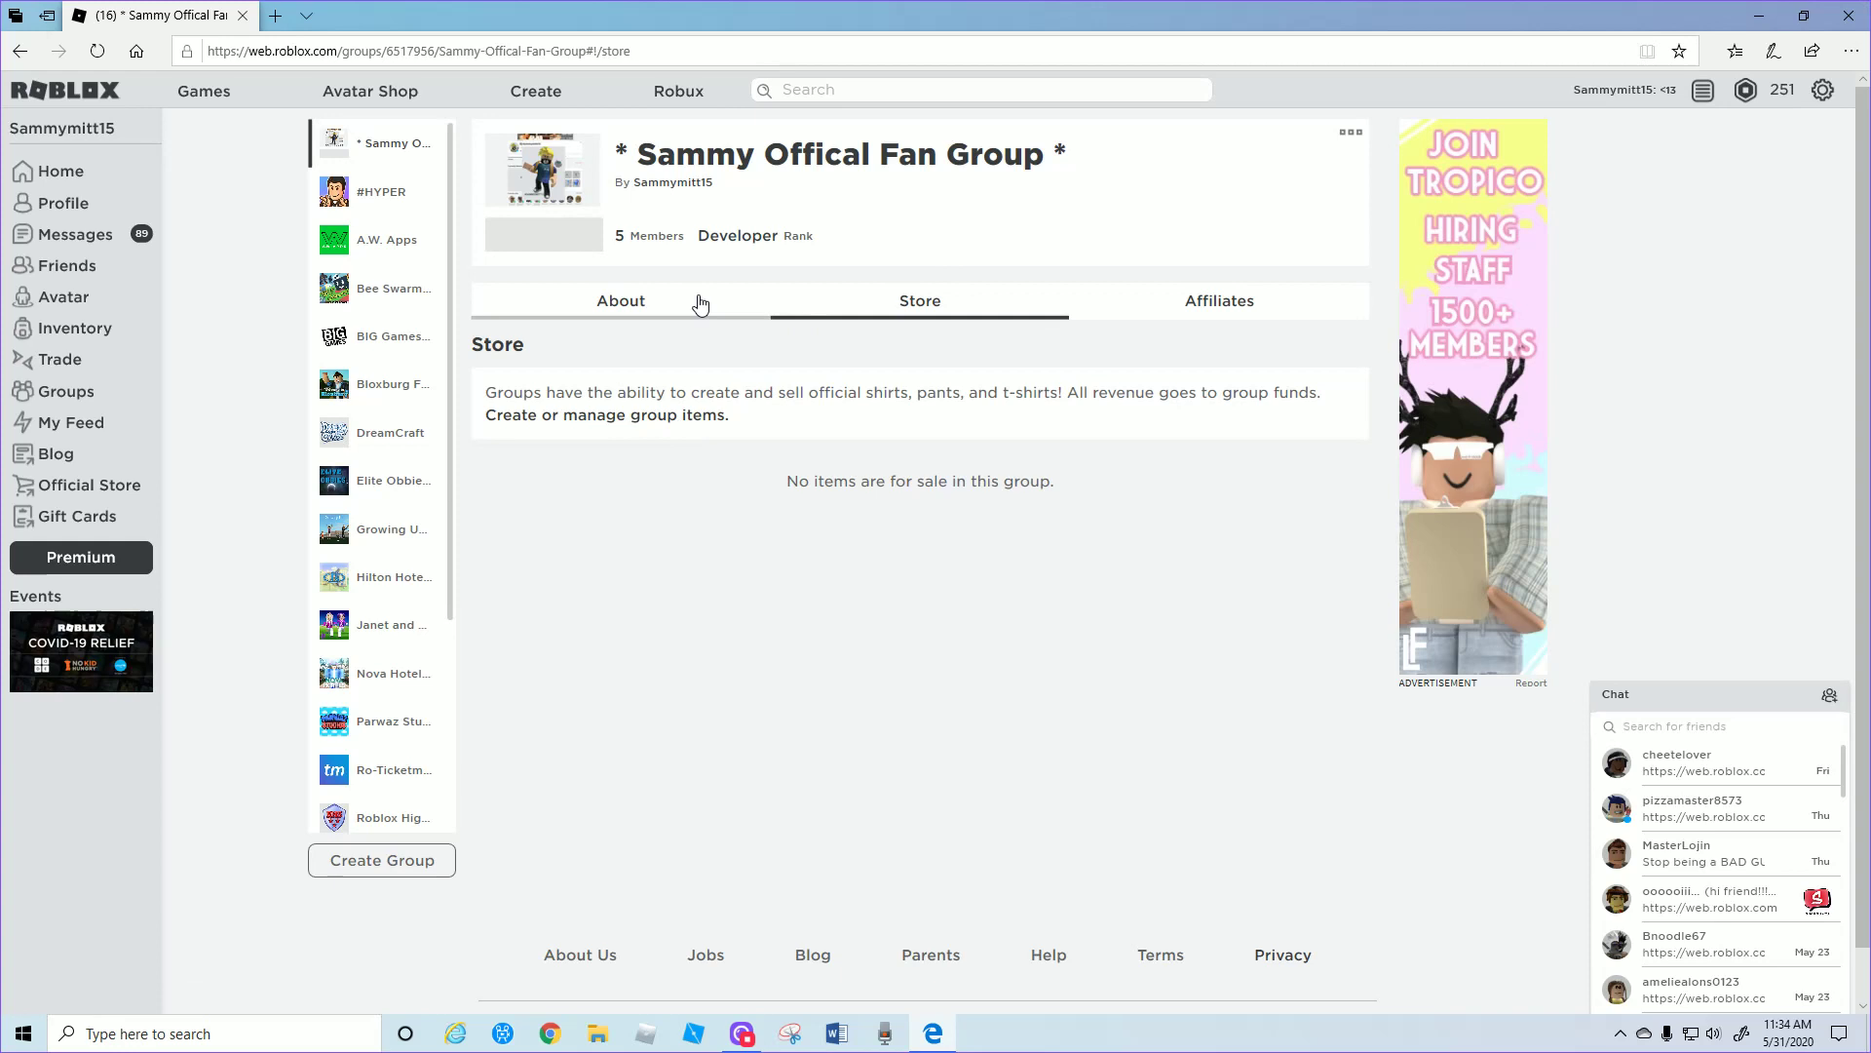
click(659, 300)
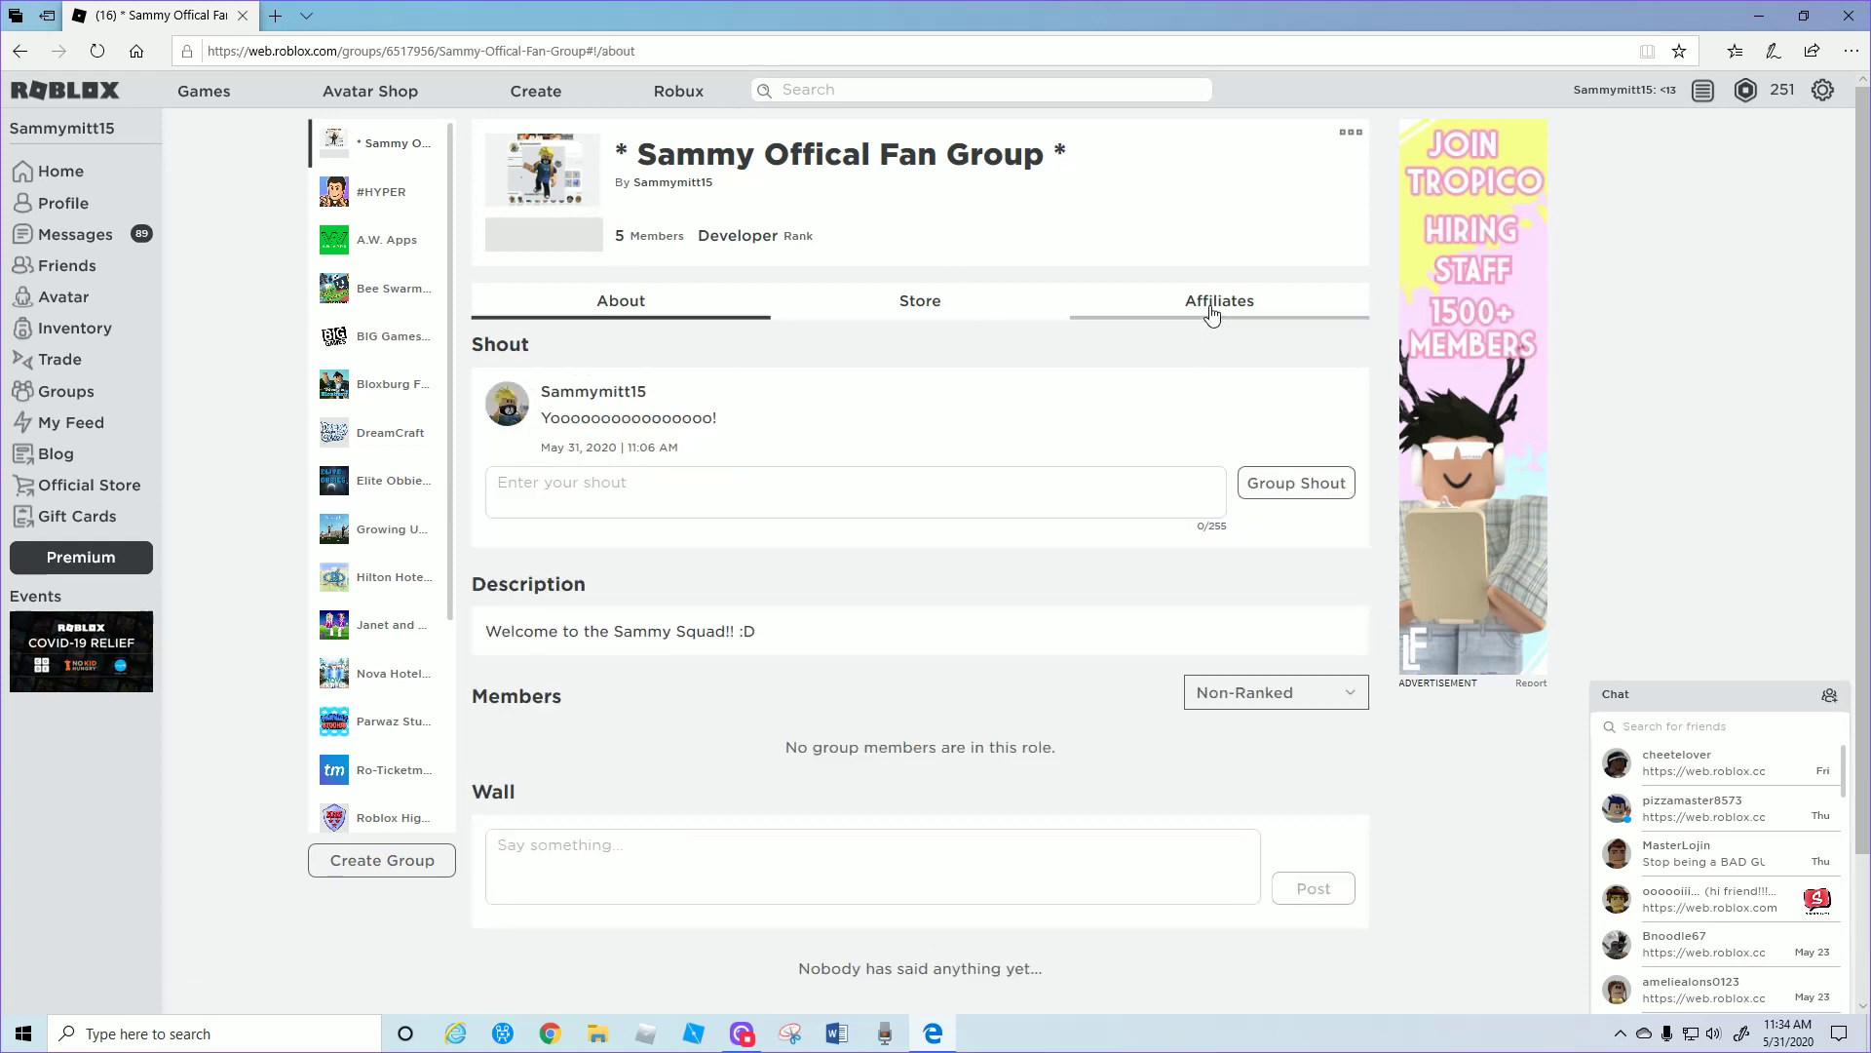
scroll(1245, 330, down, 1)
scroll(1245, 331, up, 1)
Step: Post the shout 'Yooooooooooo!' and check the role list, keeping Non-Ranked
click(1257, 483)
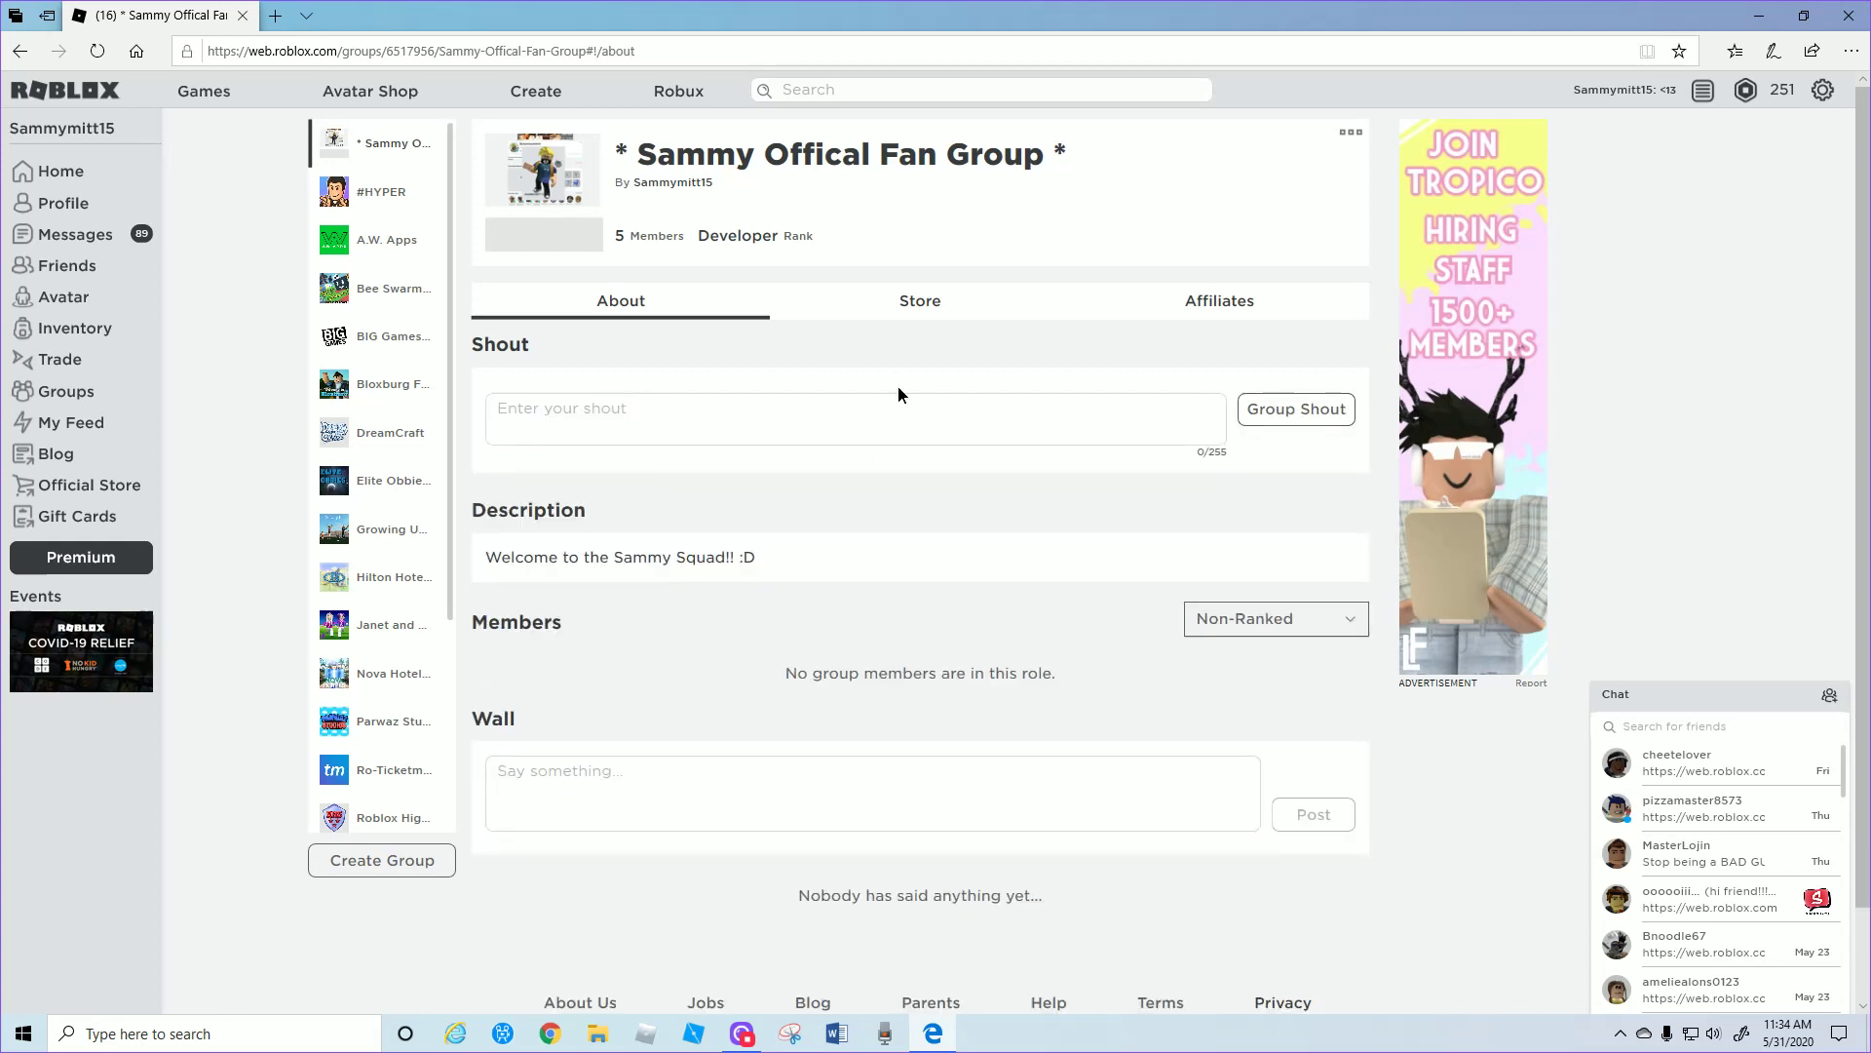
click(766, 416)
text(T)
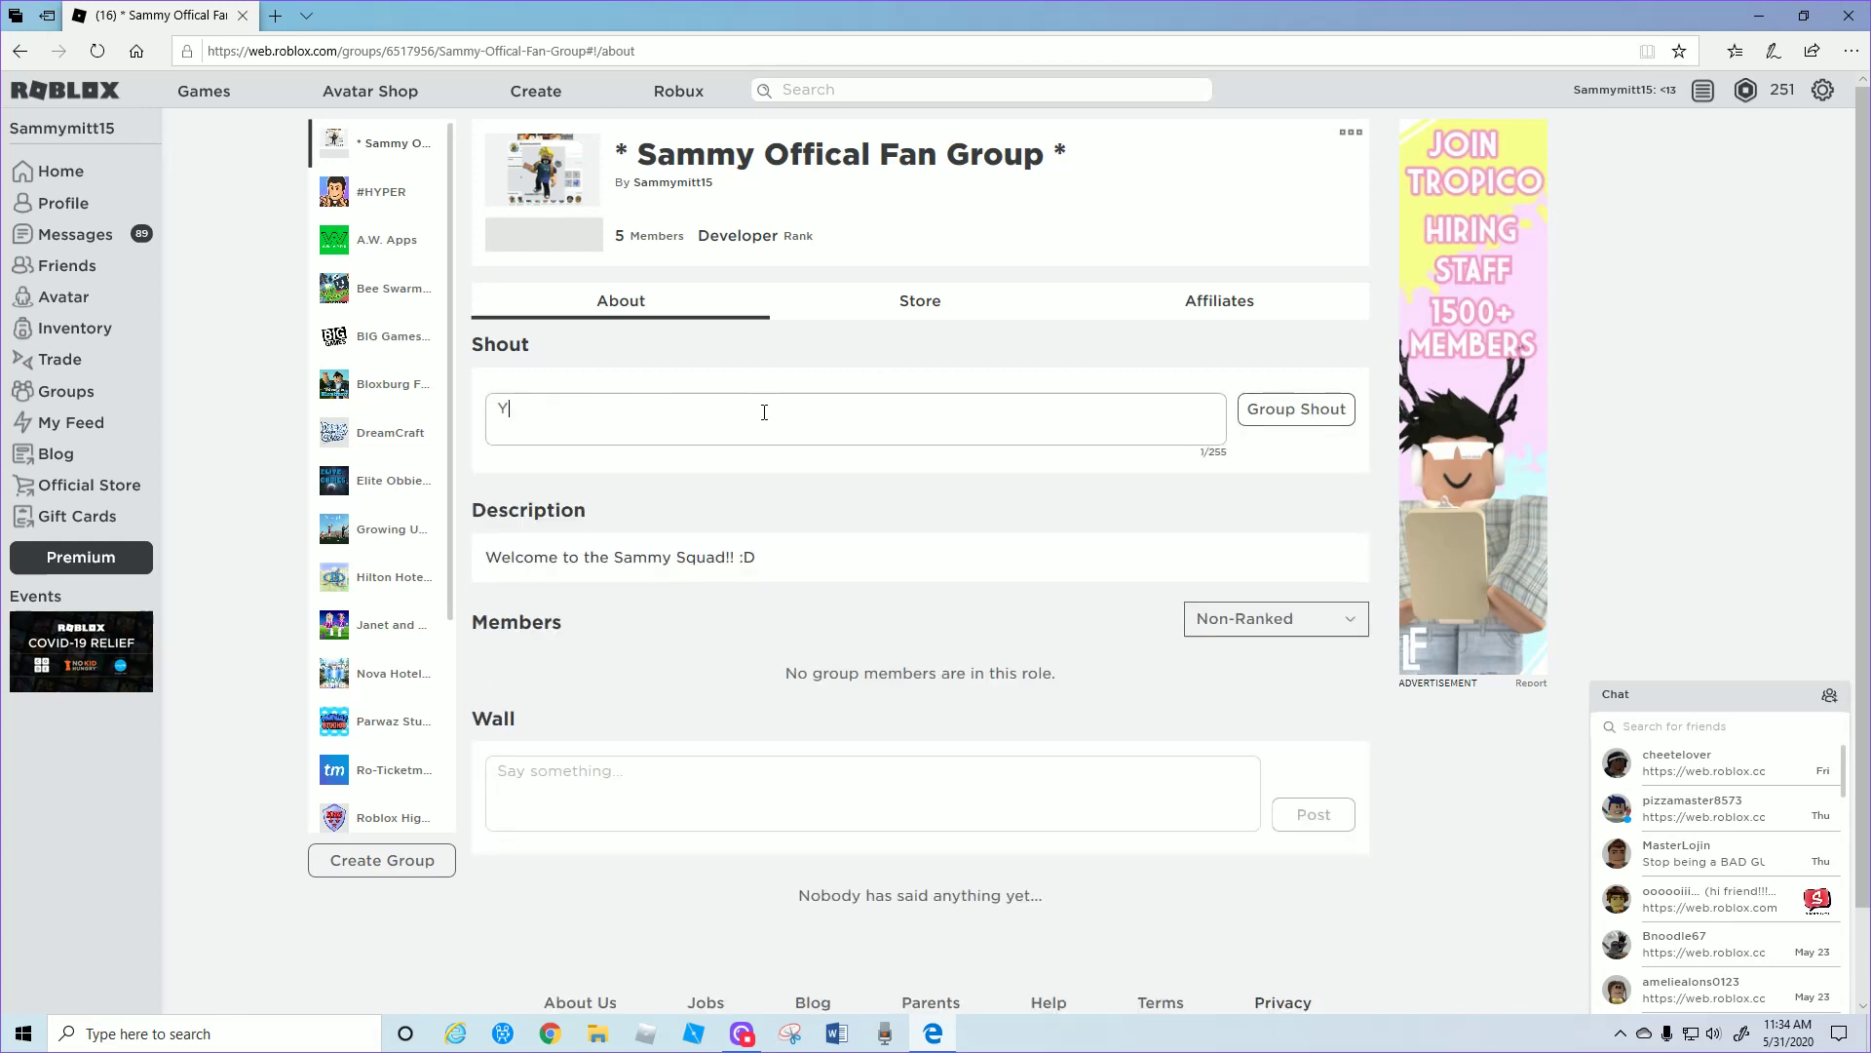
text(oooooooooo!)
click(1273, 417)
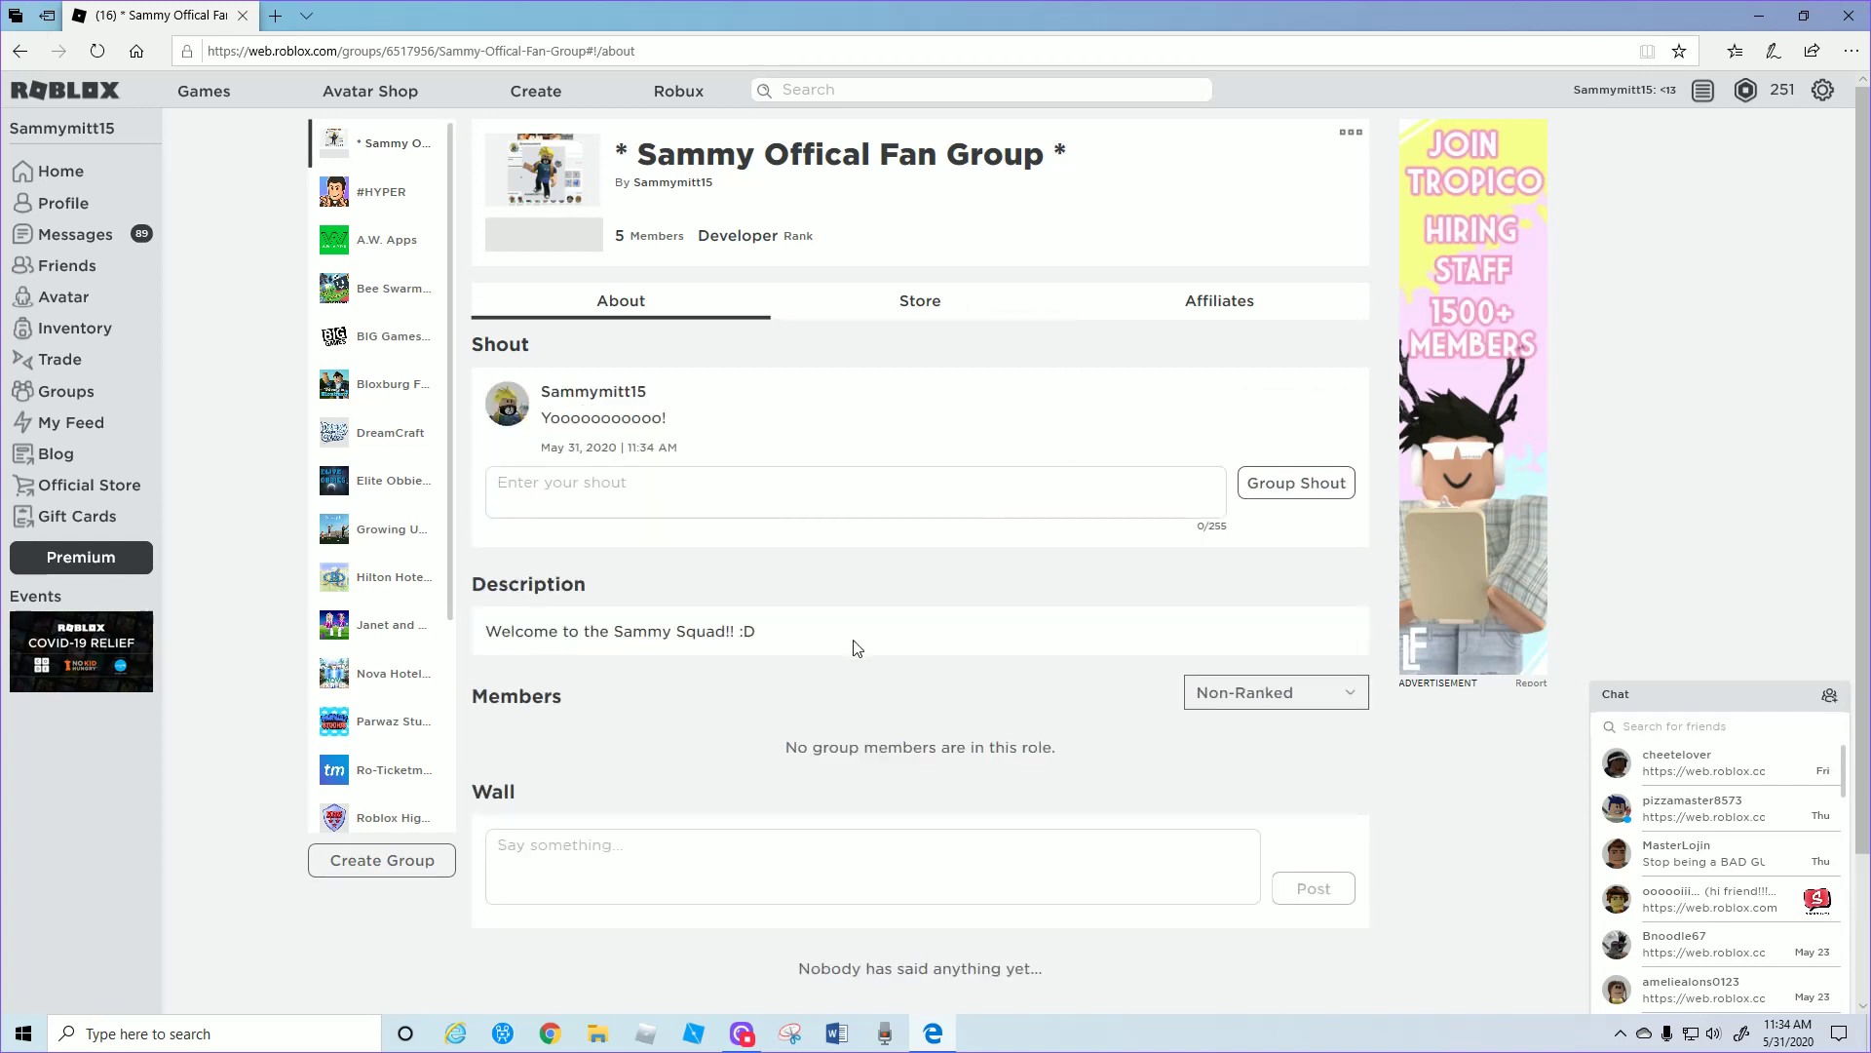
scroll(916, 599, down, 2)
scroll(1028, 561, up, 2)
click(1285, 711)
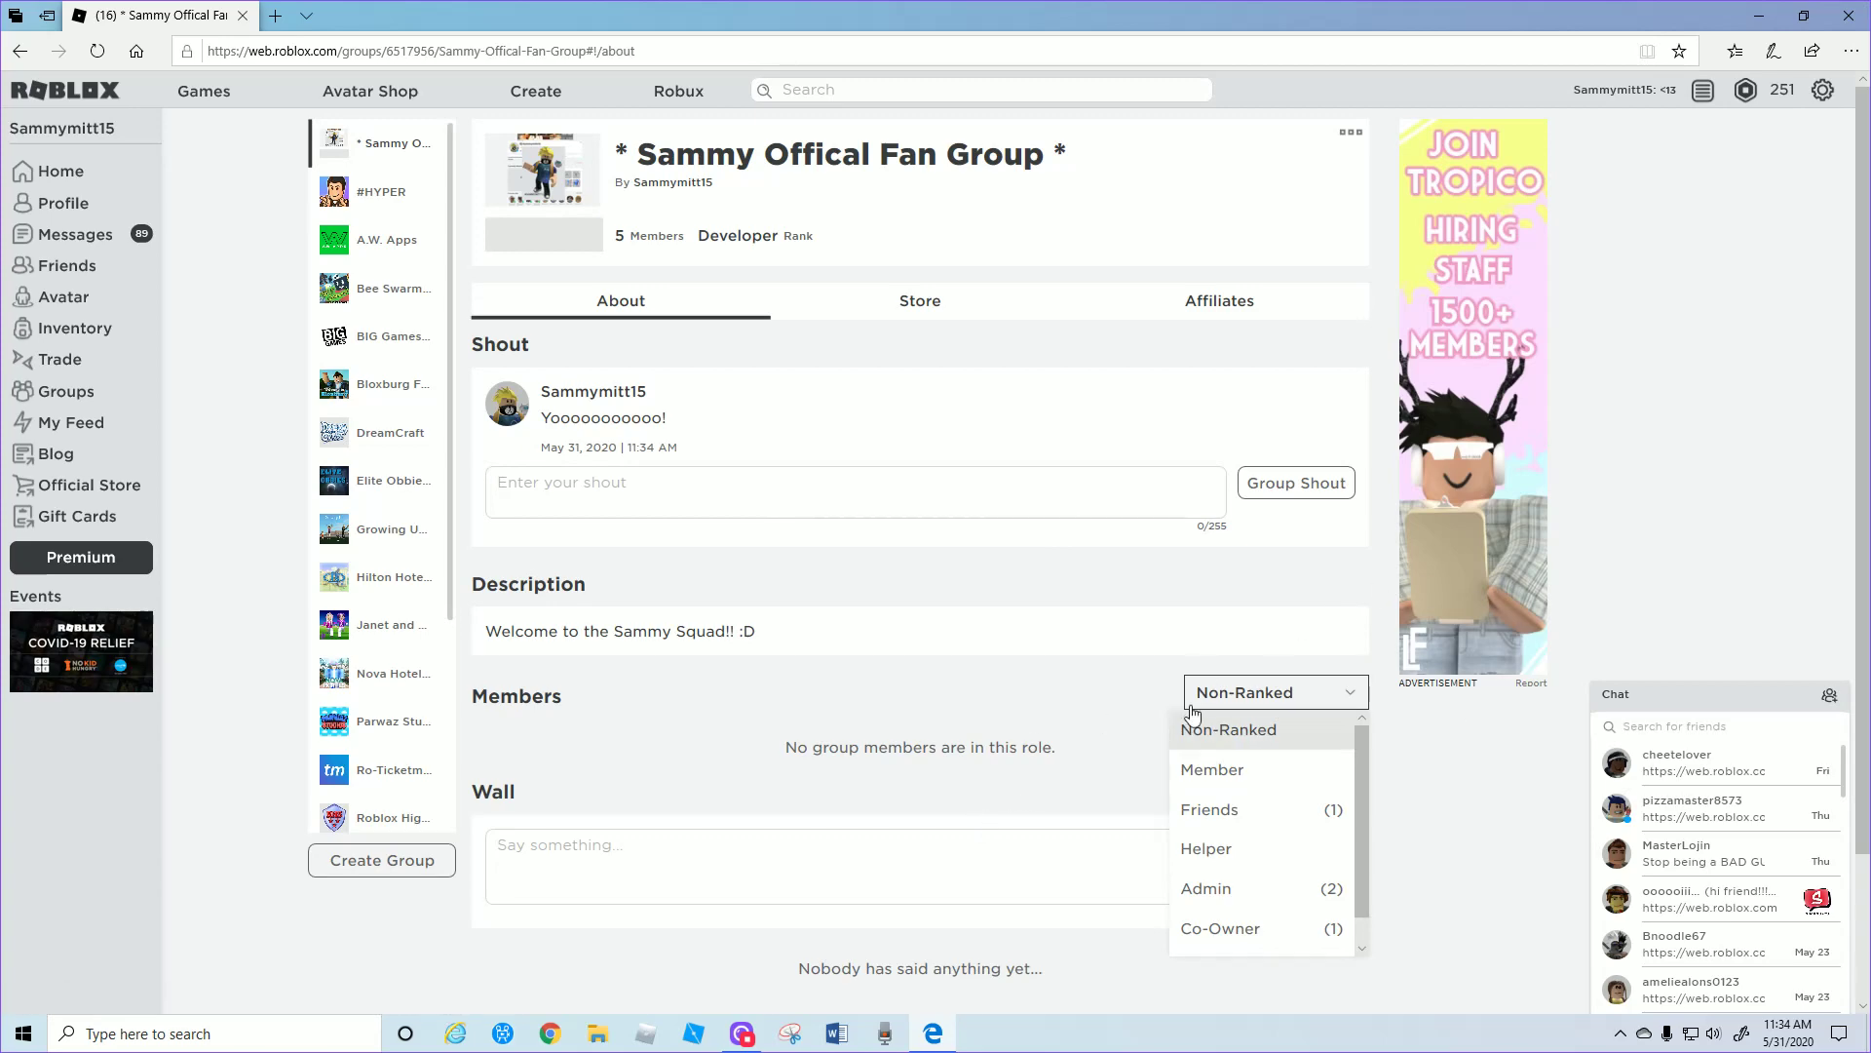
scroll(1265, 921, down, 1)
scroll(1249, 879, up, 1)
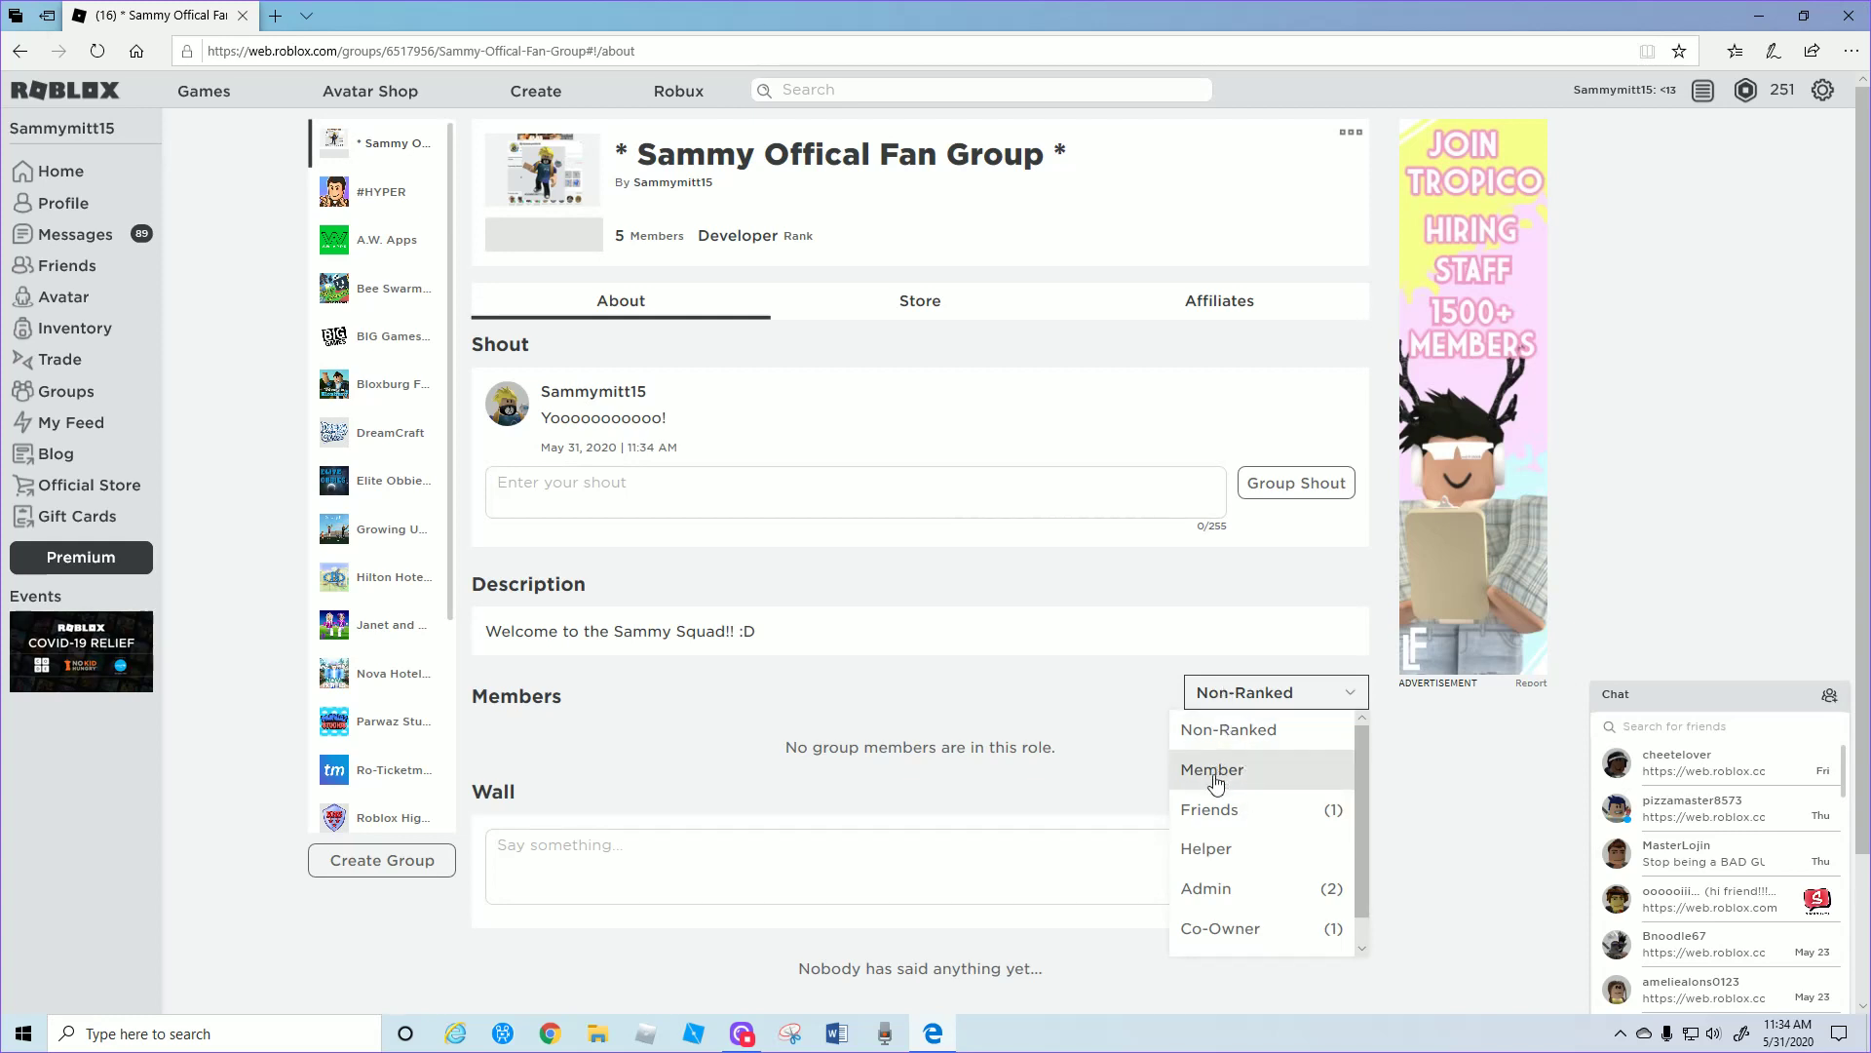
click(1278, 693)
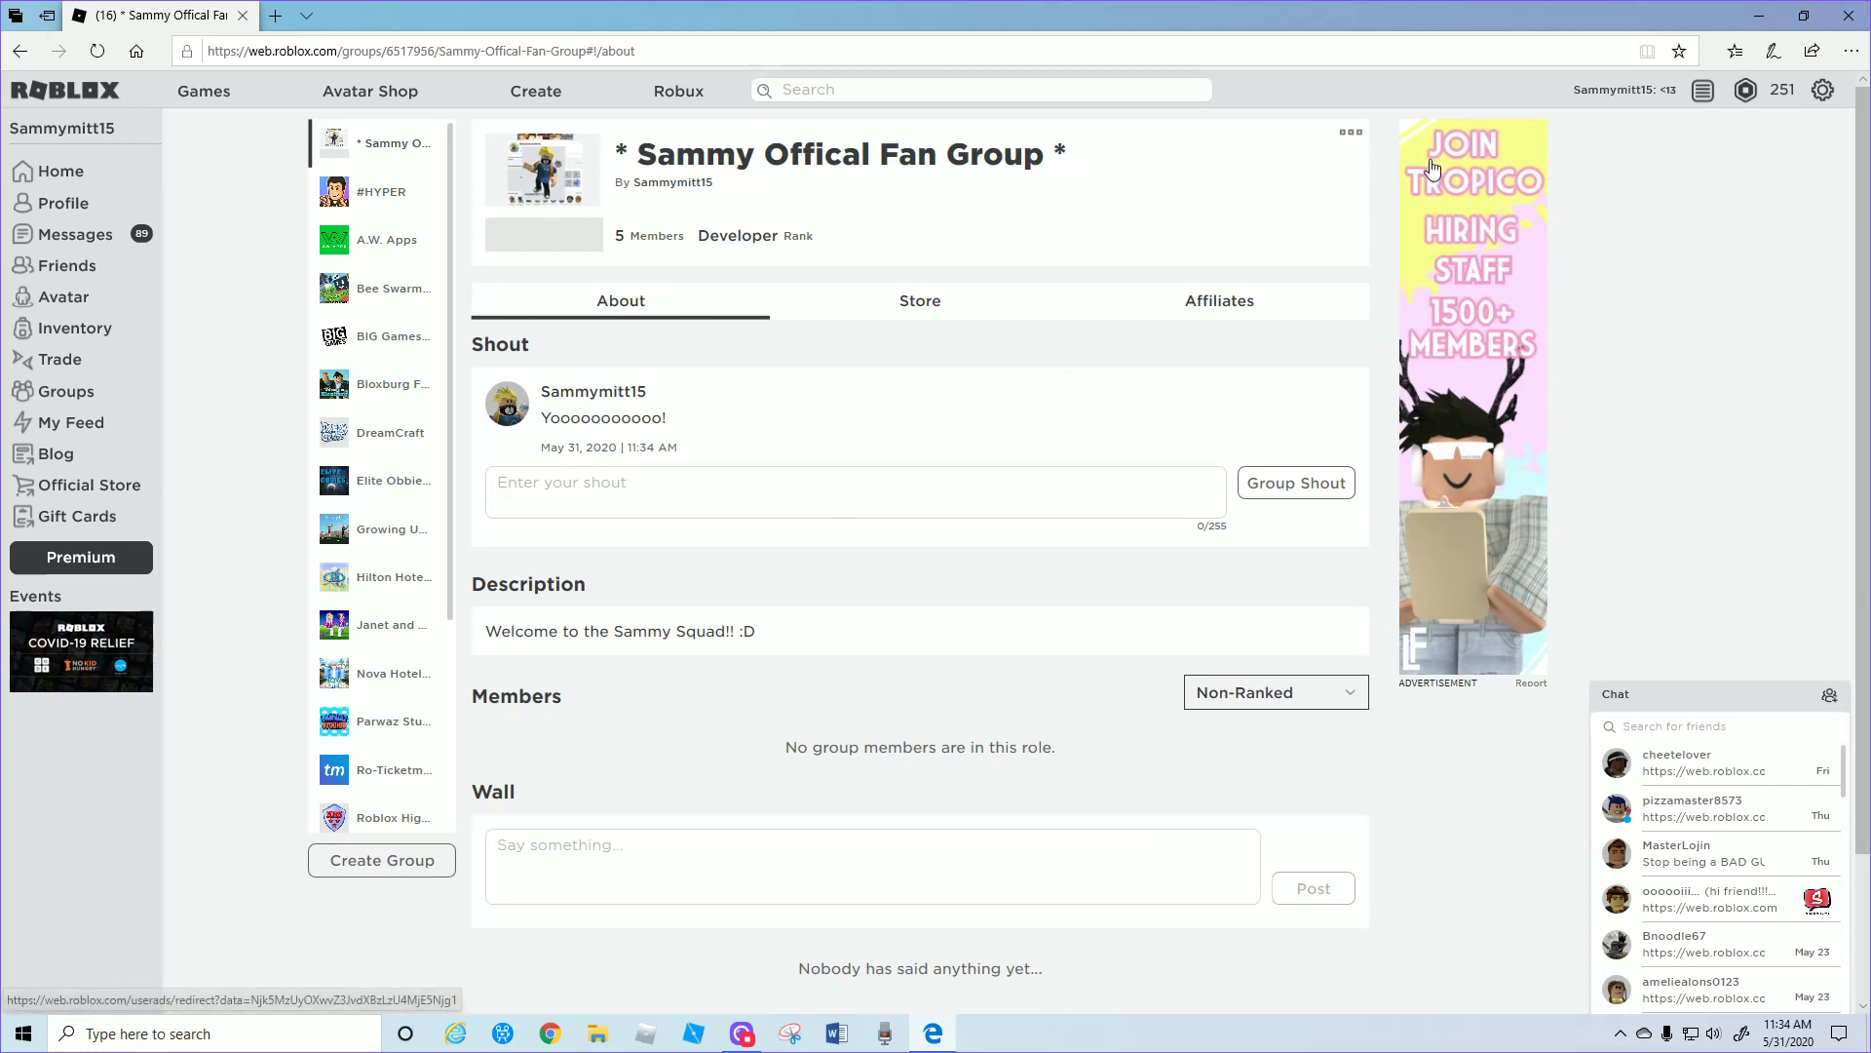
Step: Open Configure Group from the group's options menu and go to Social Links
click(1351, 133)
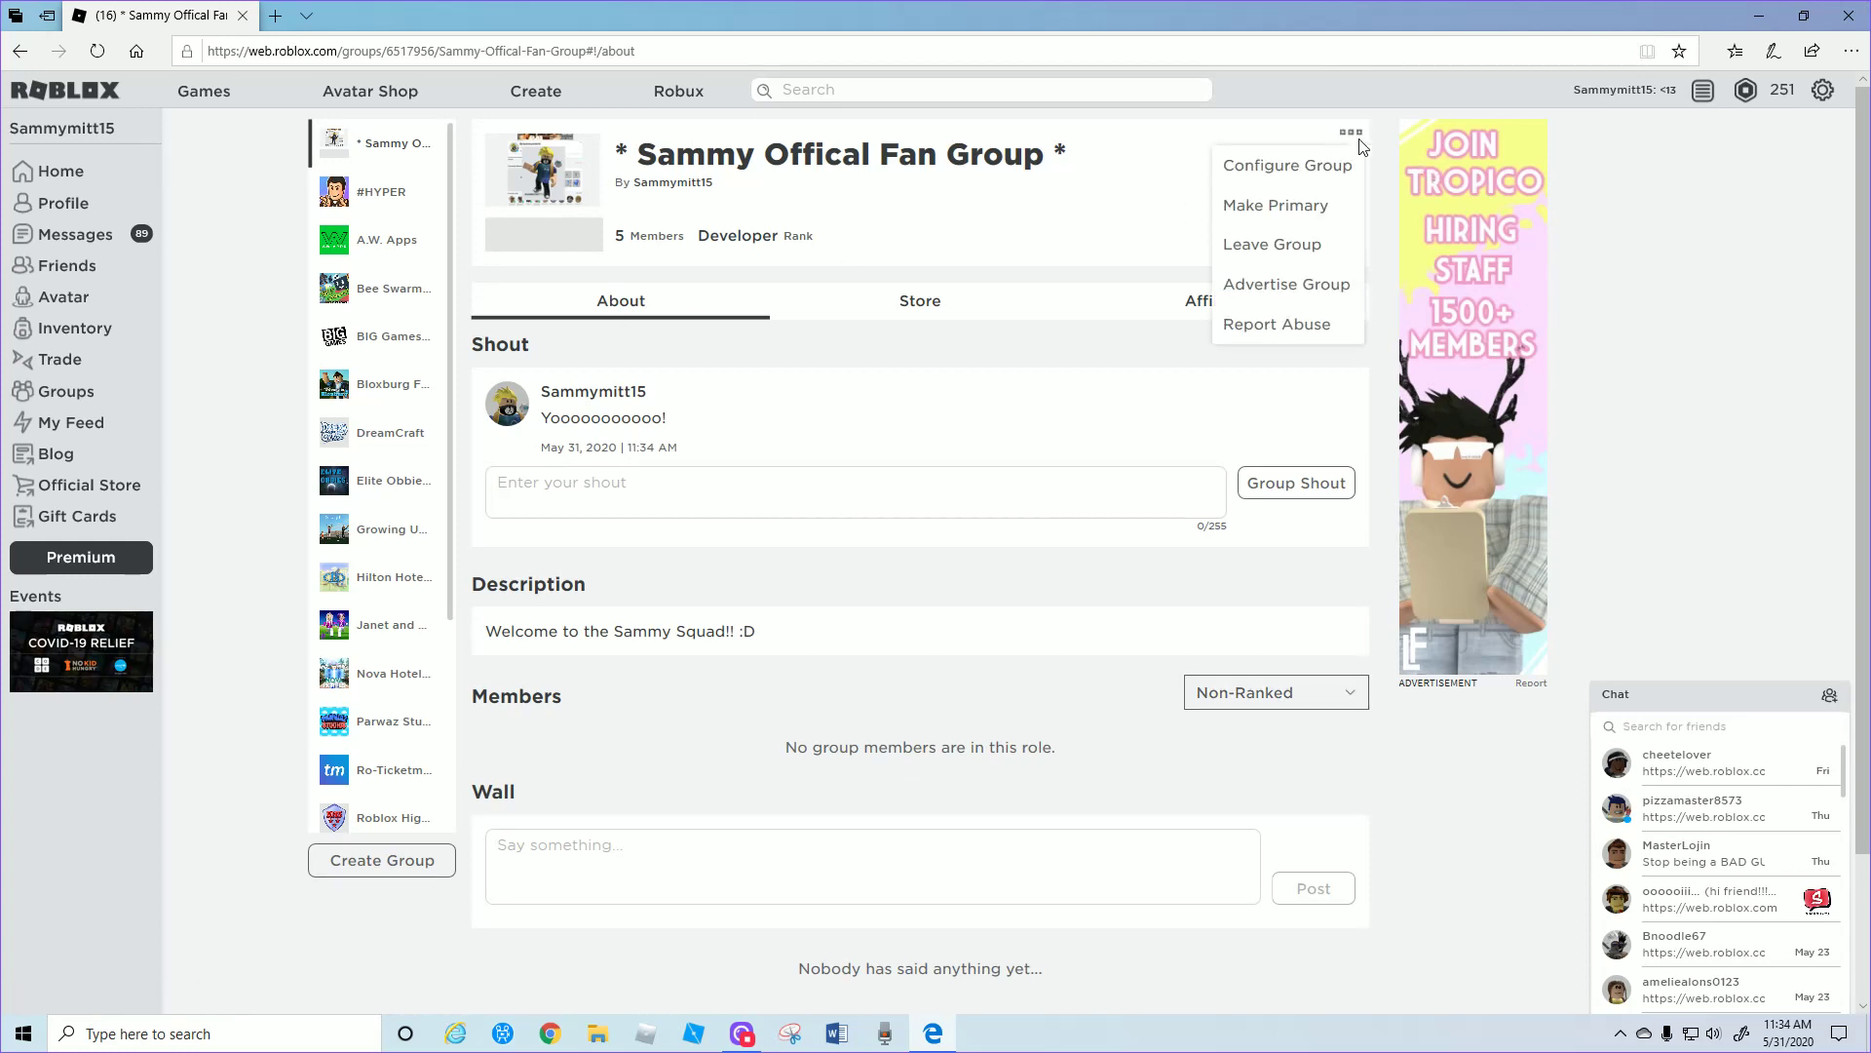
click(1214, 162)
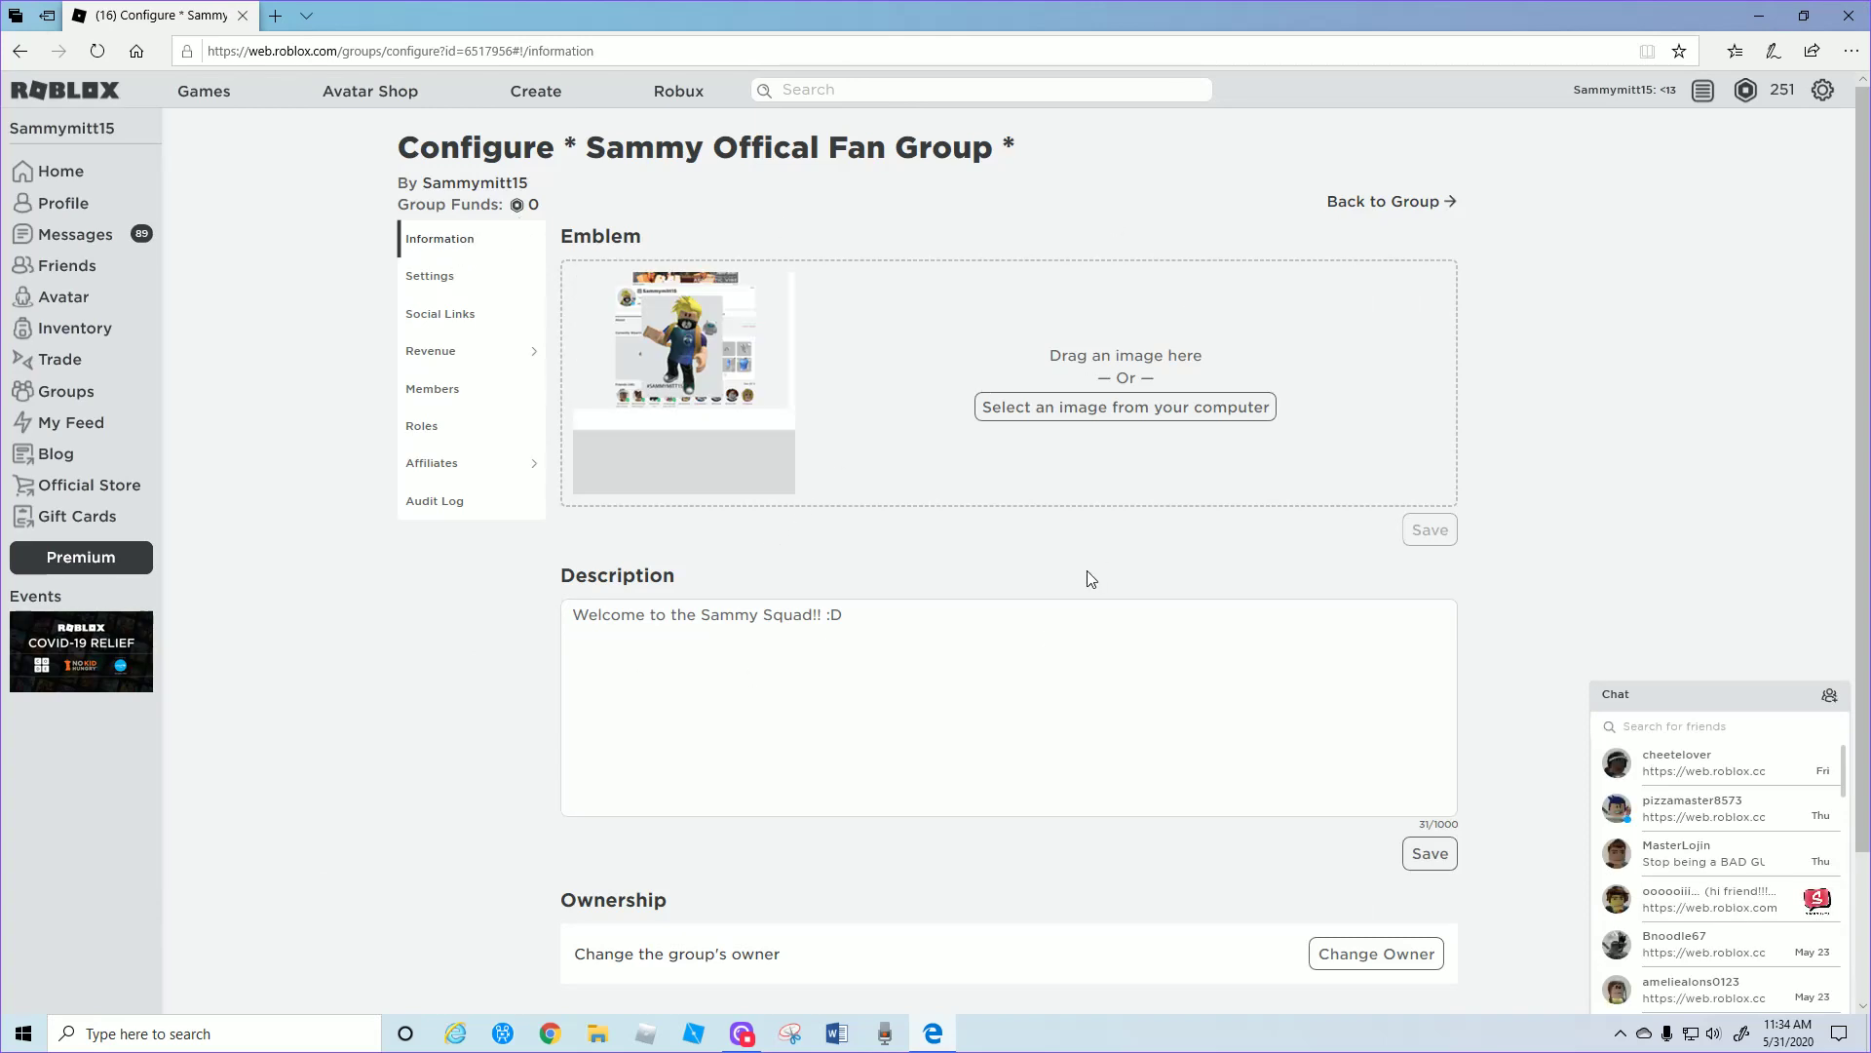
scroll(1053, 570, down, 2)
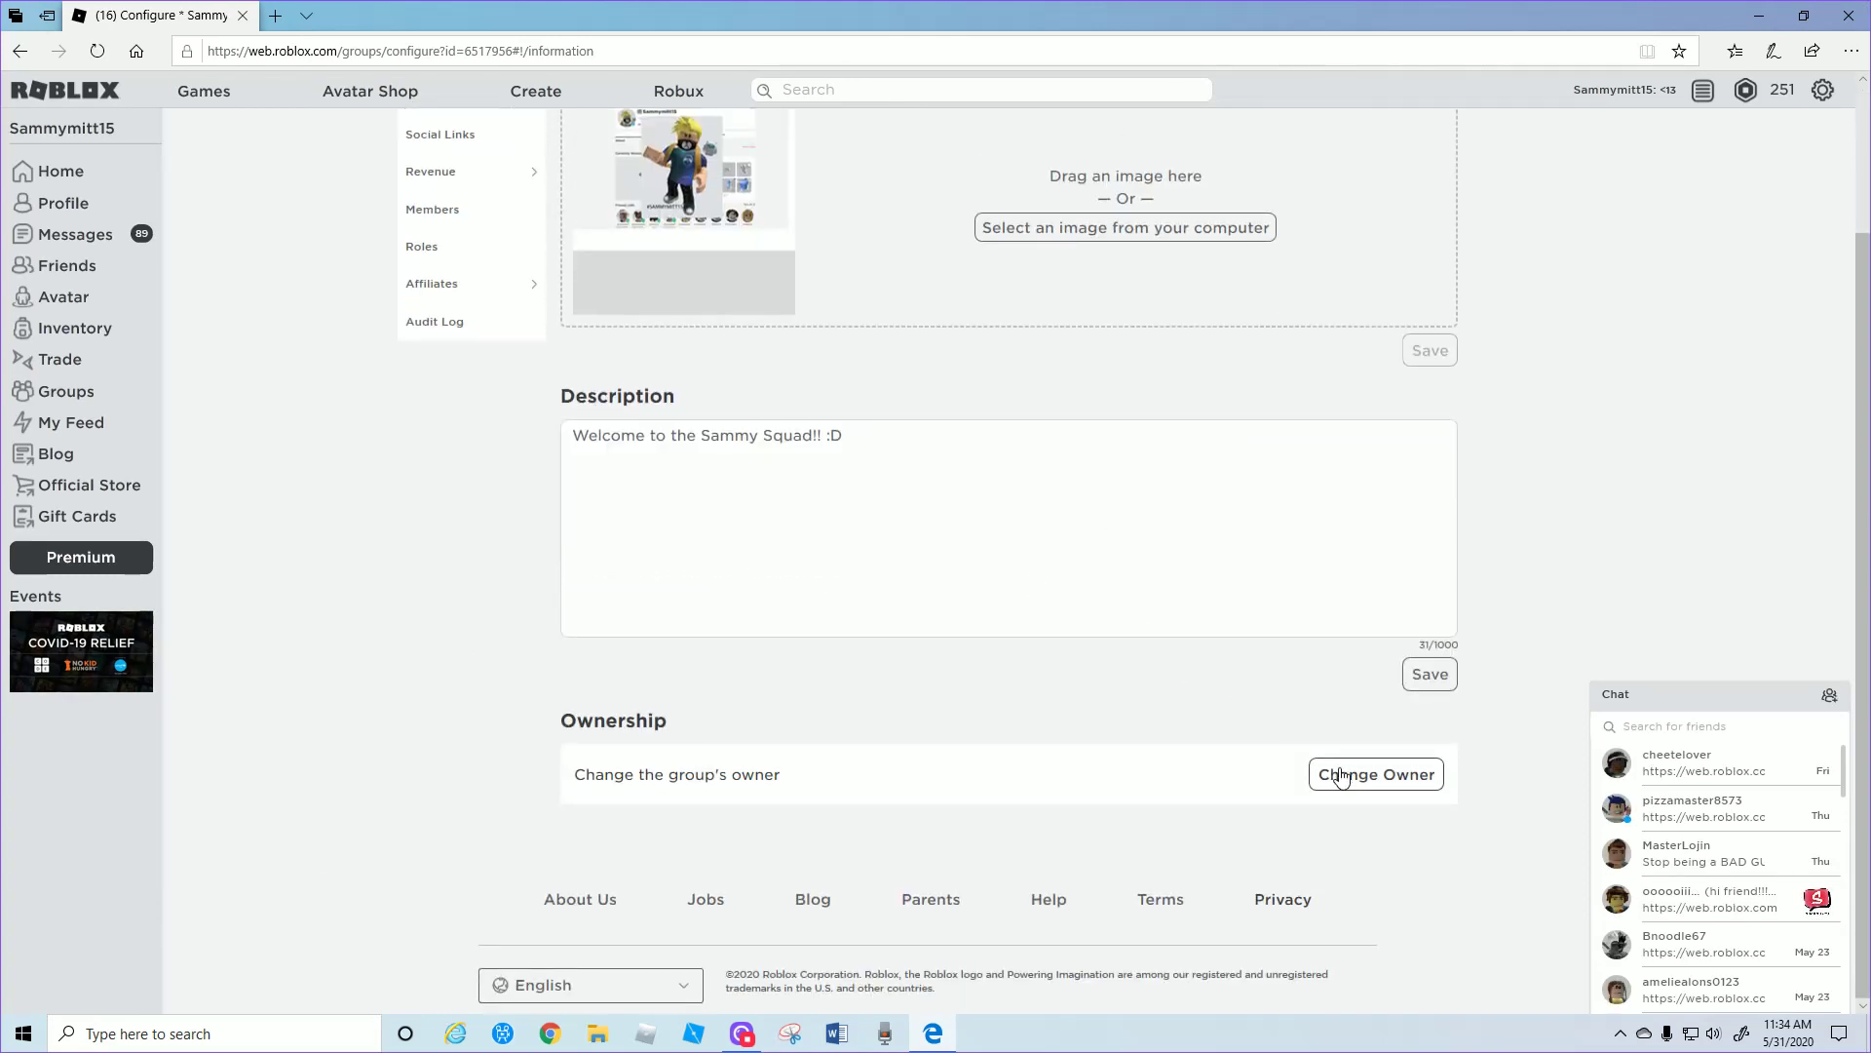
scroll(1339, 775, up, 2)
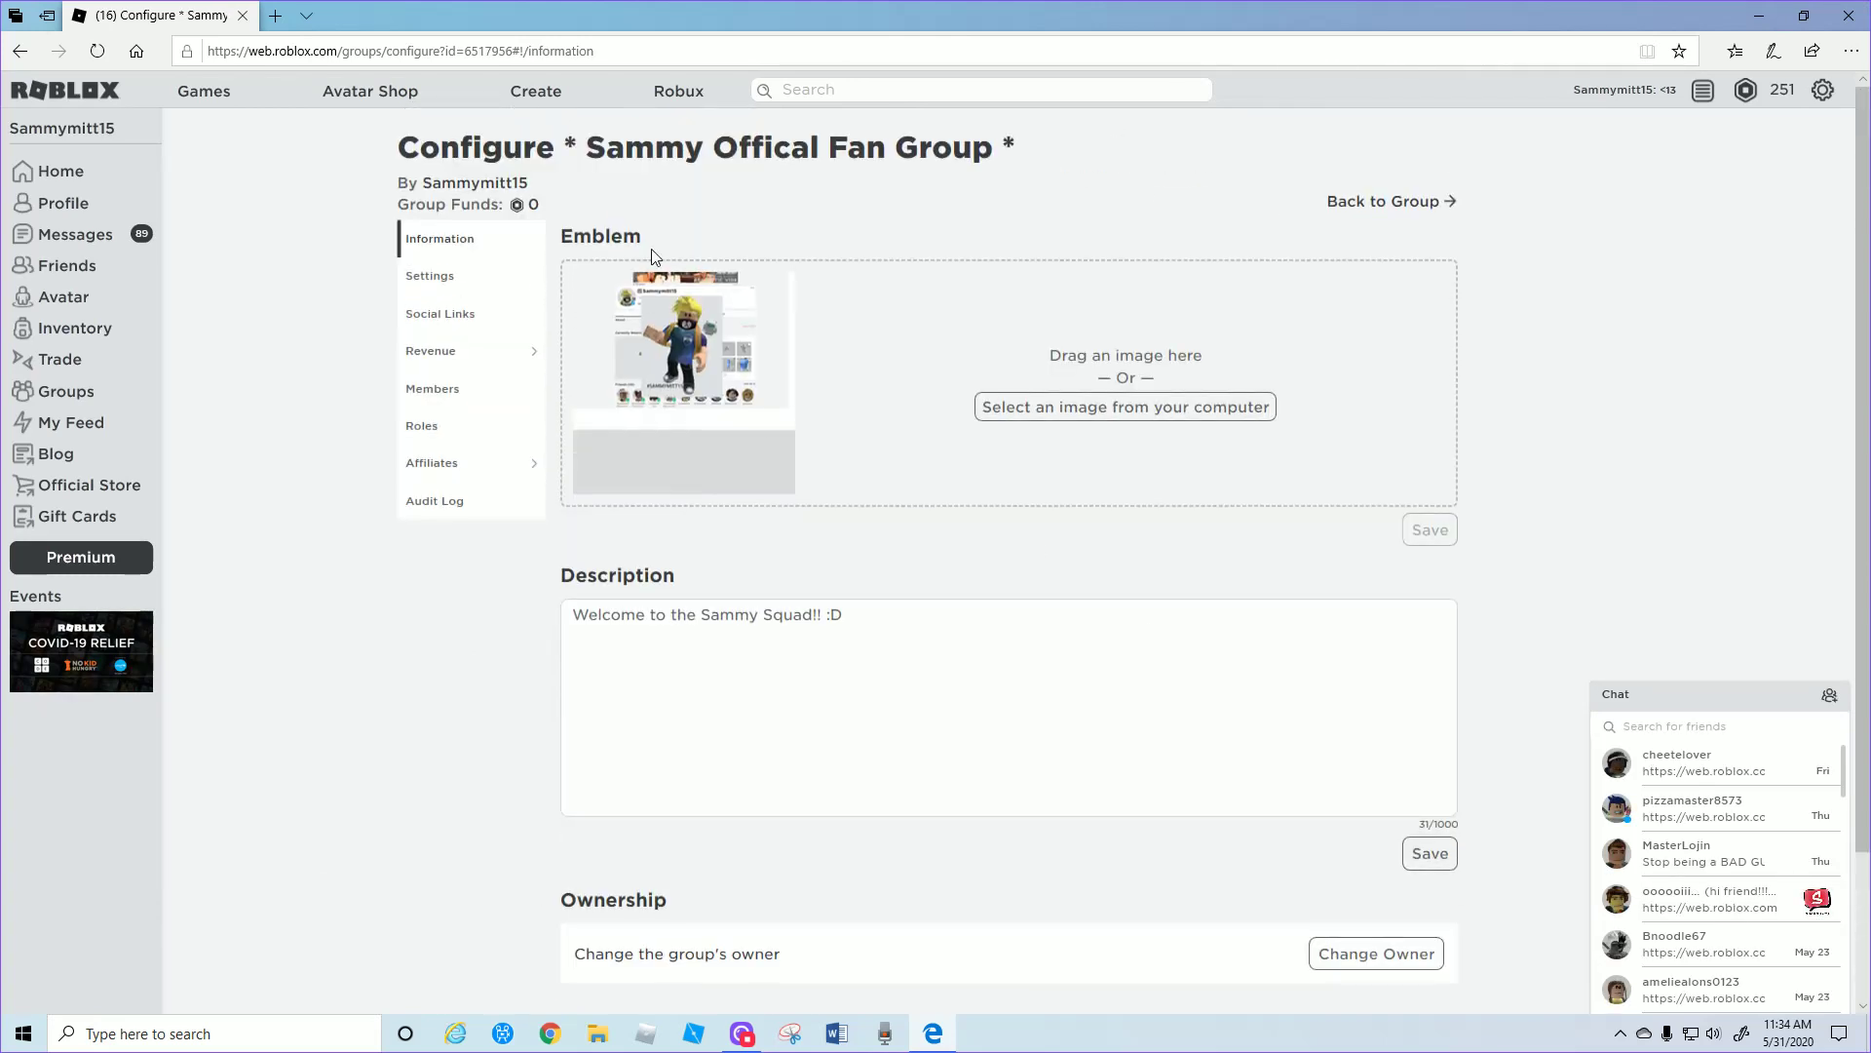
click(453, 286)
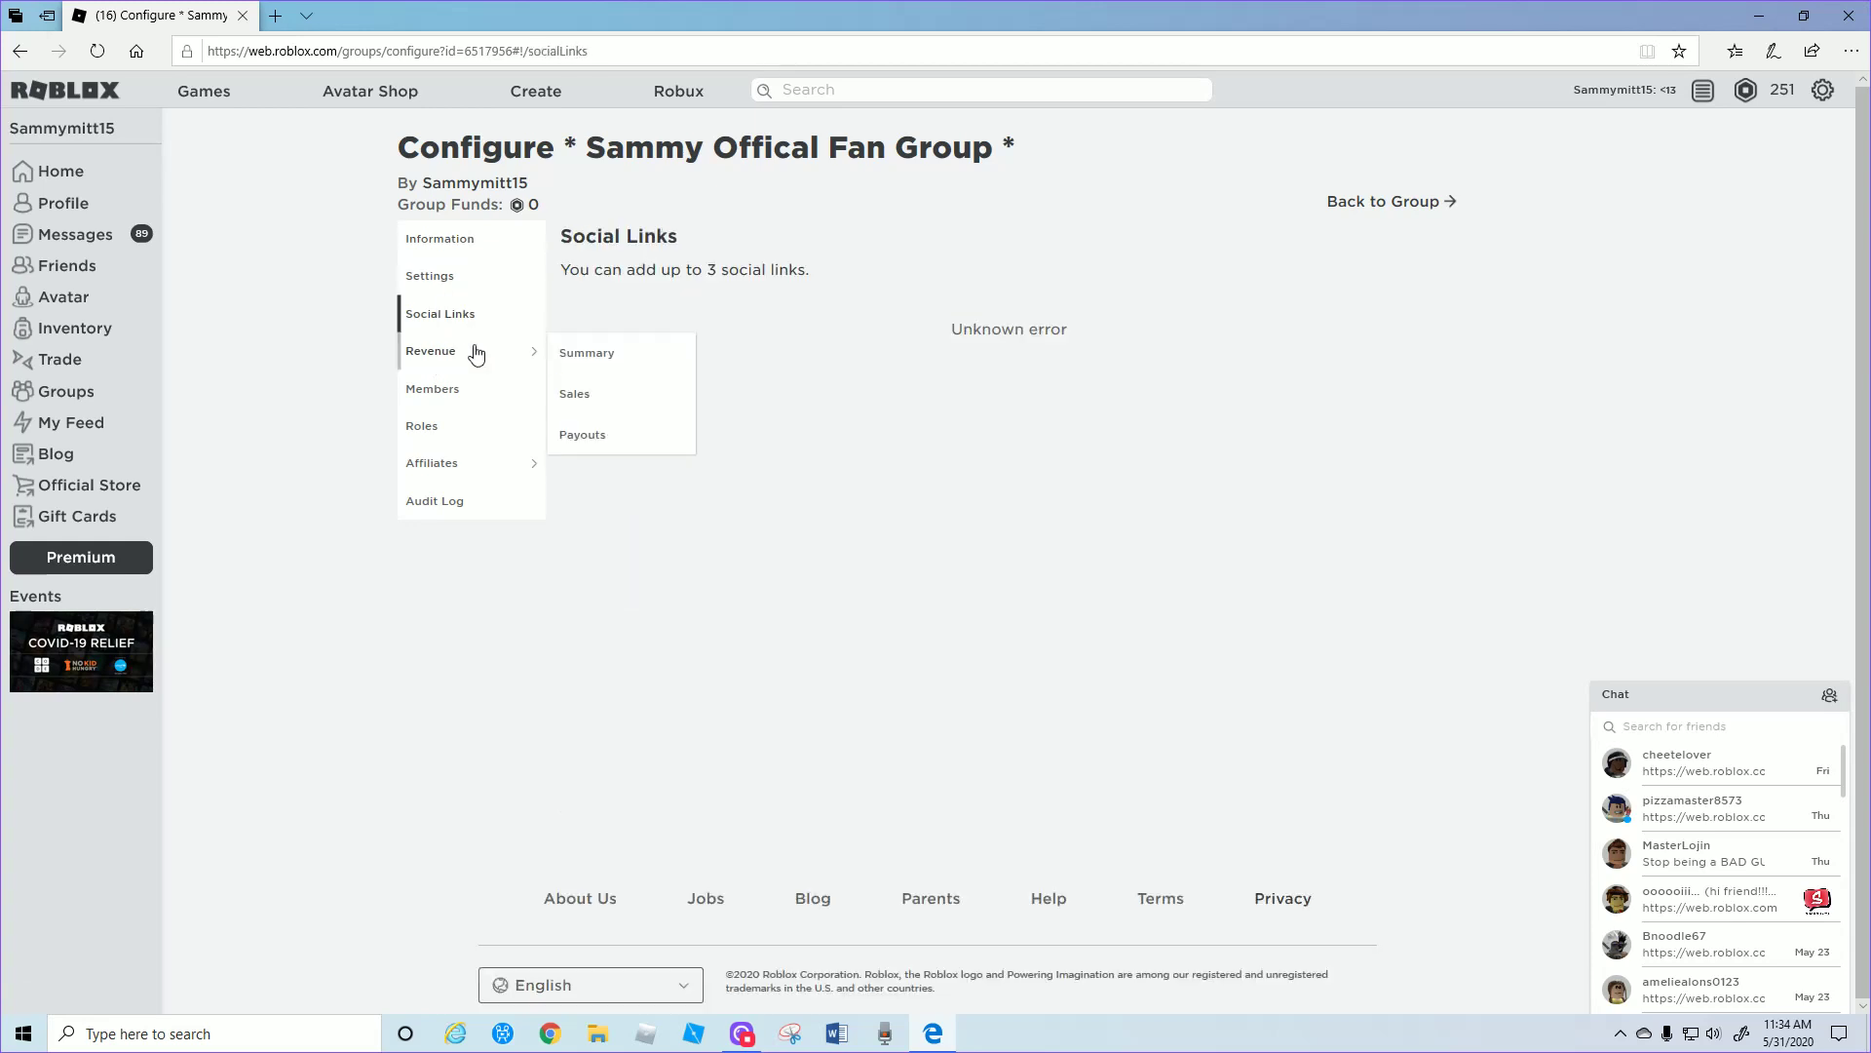
click(474, 349)
click(475, 395)
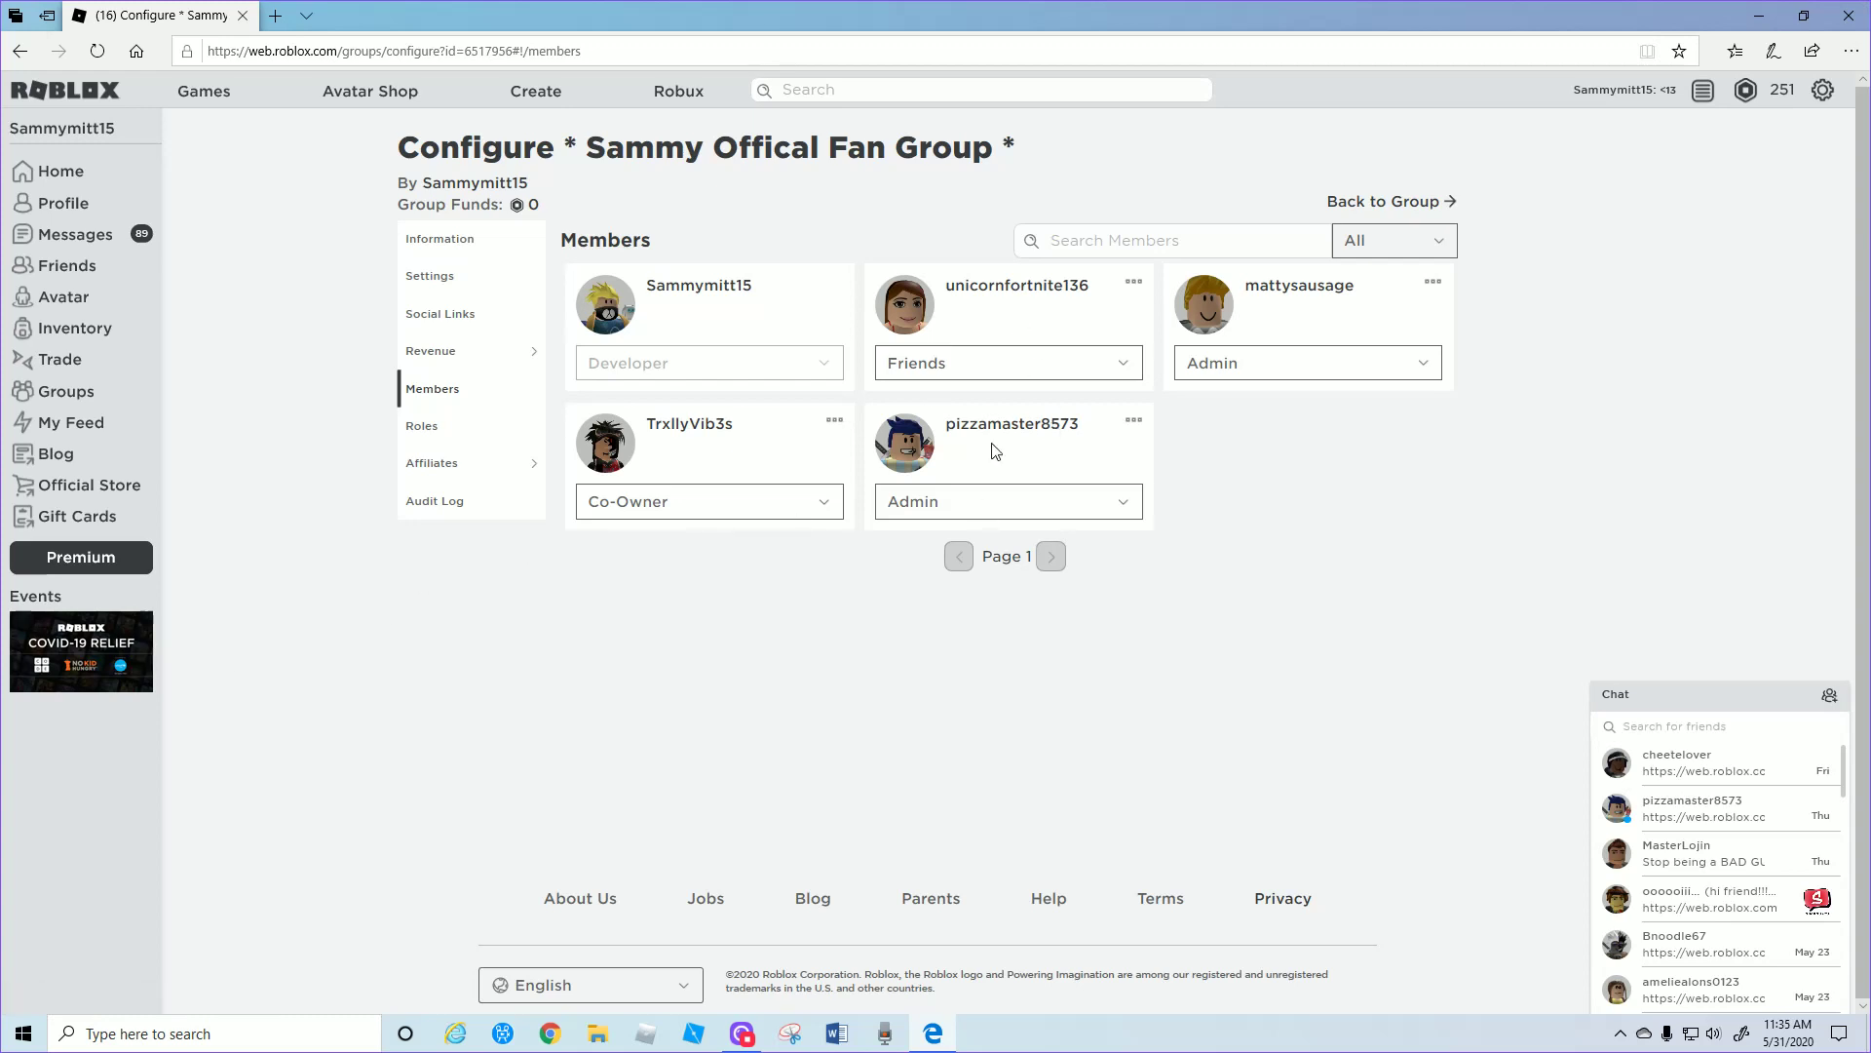
click(983, 365)
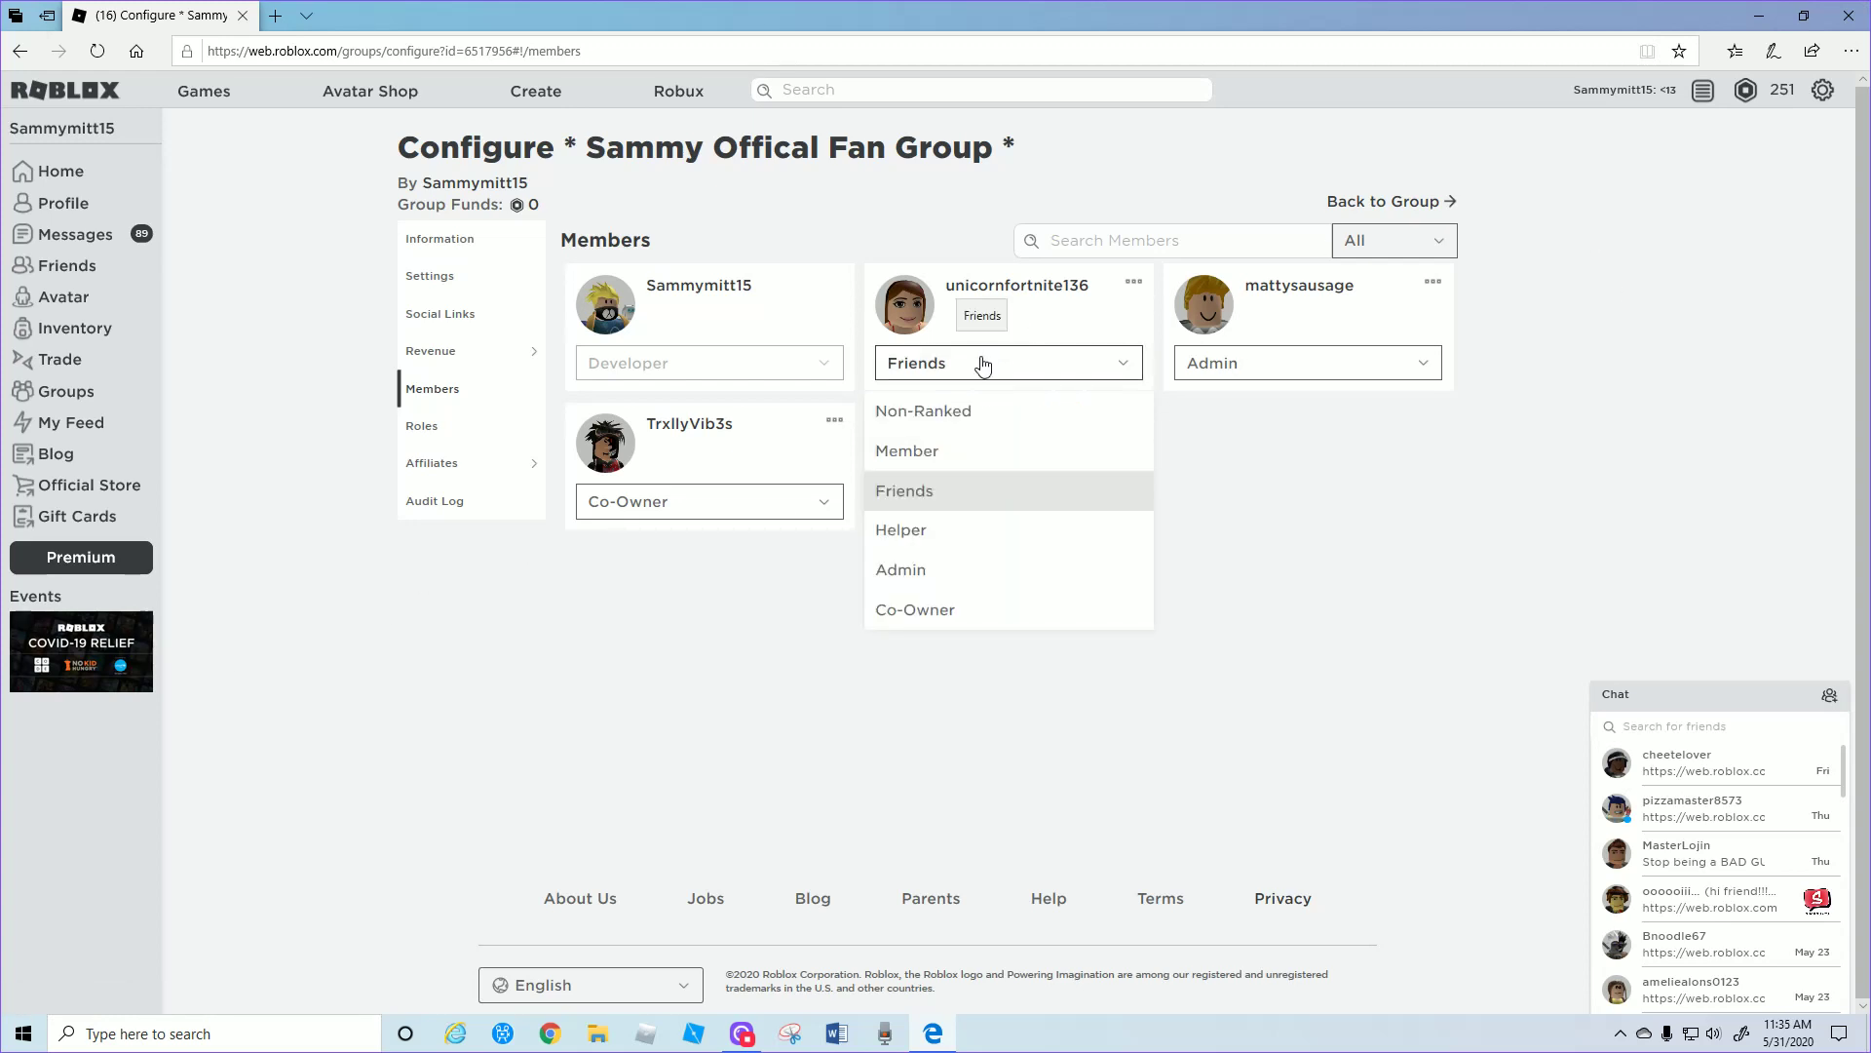
click(1047, 353)
click(449, 437)
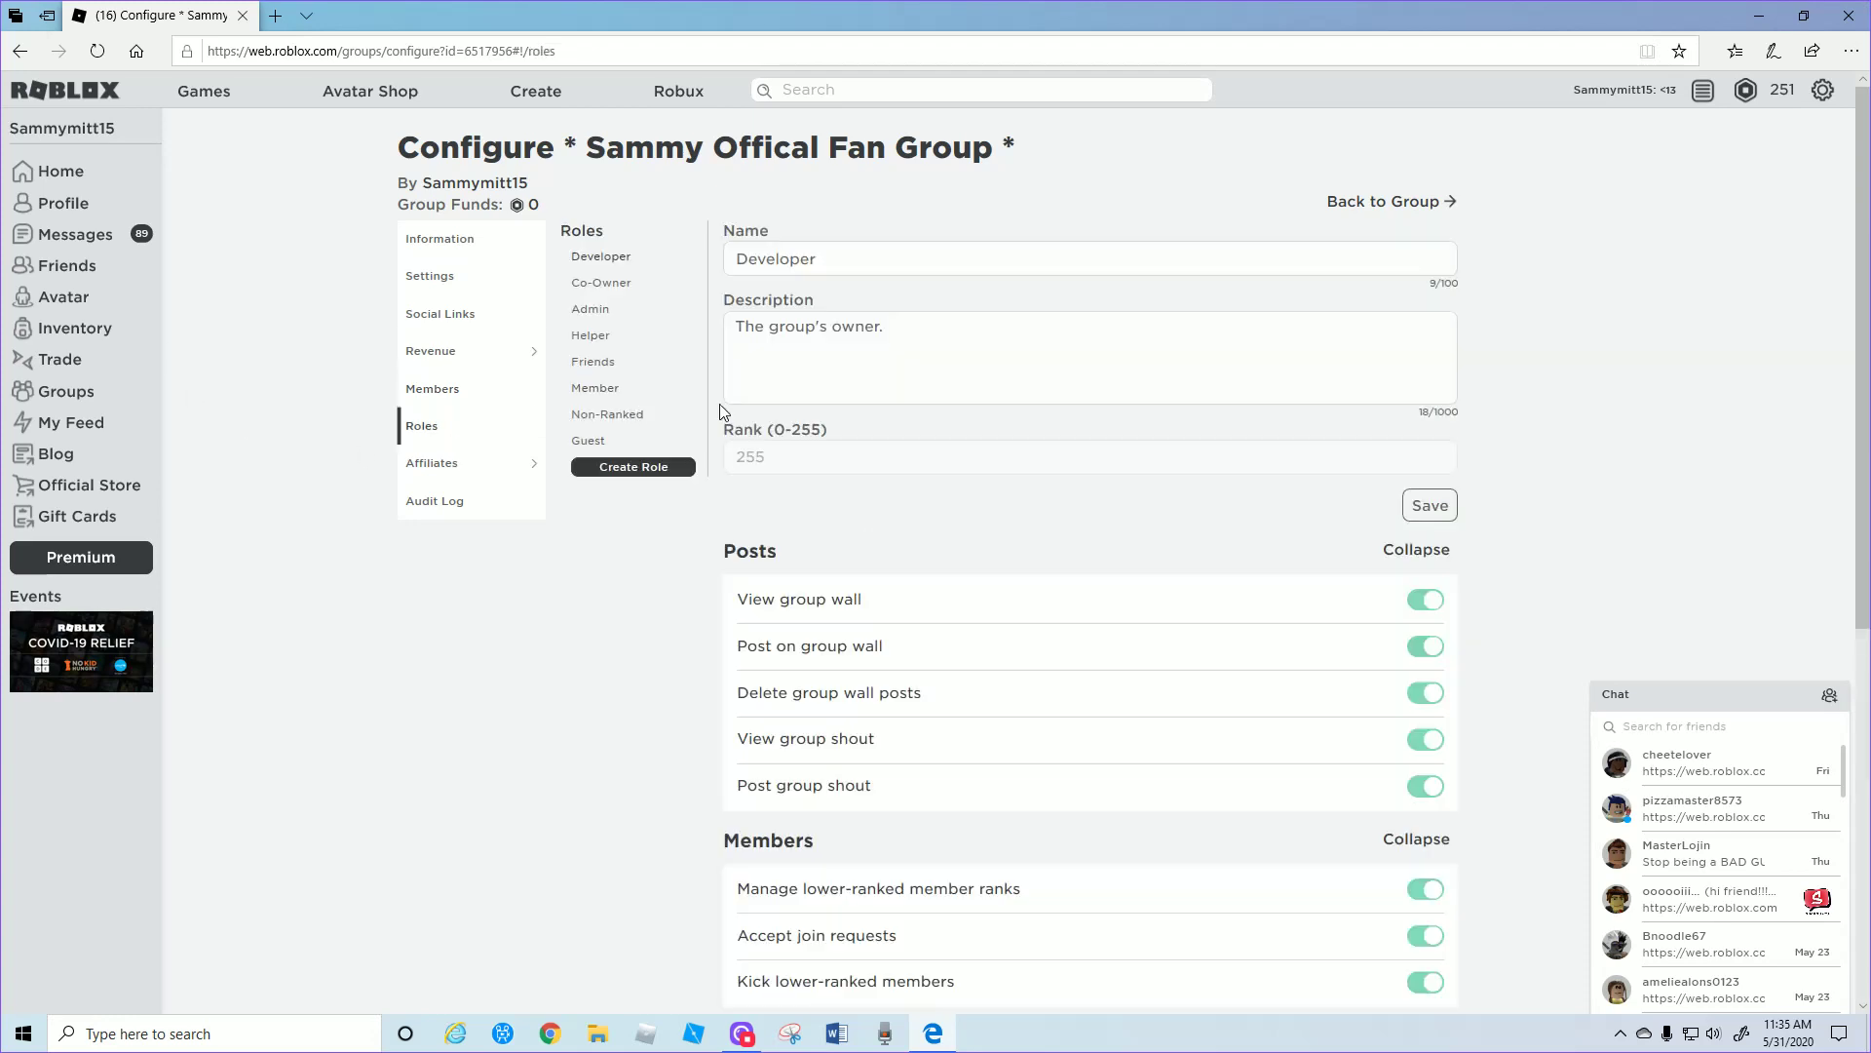
click(662, 472)
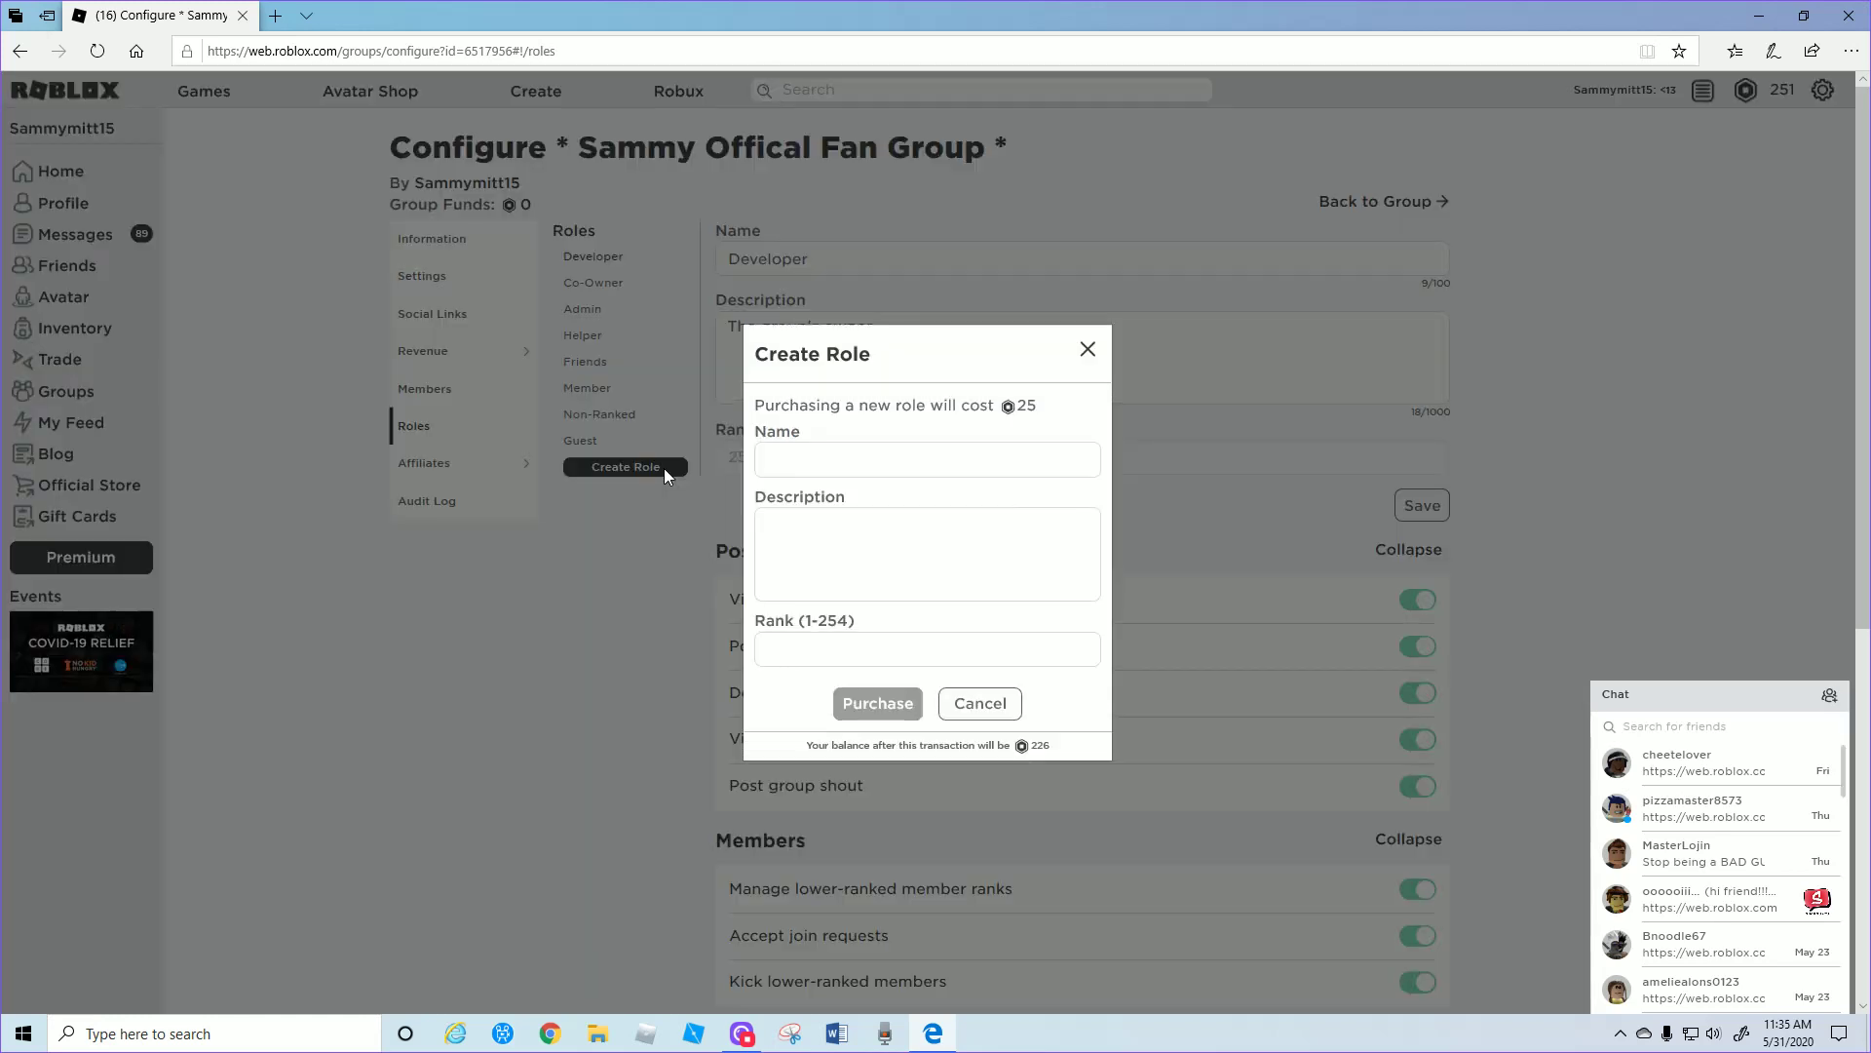
click(848, 462)
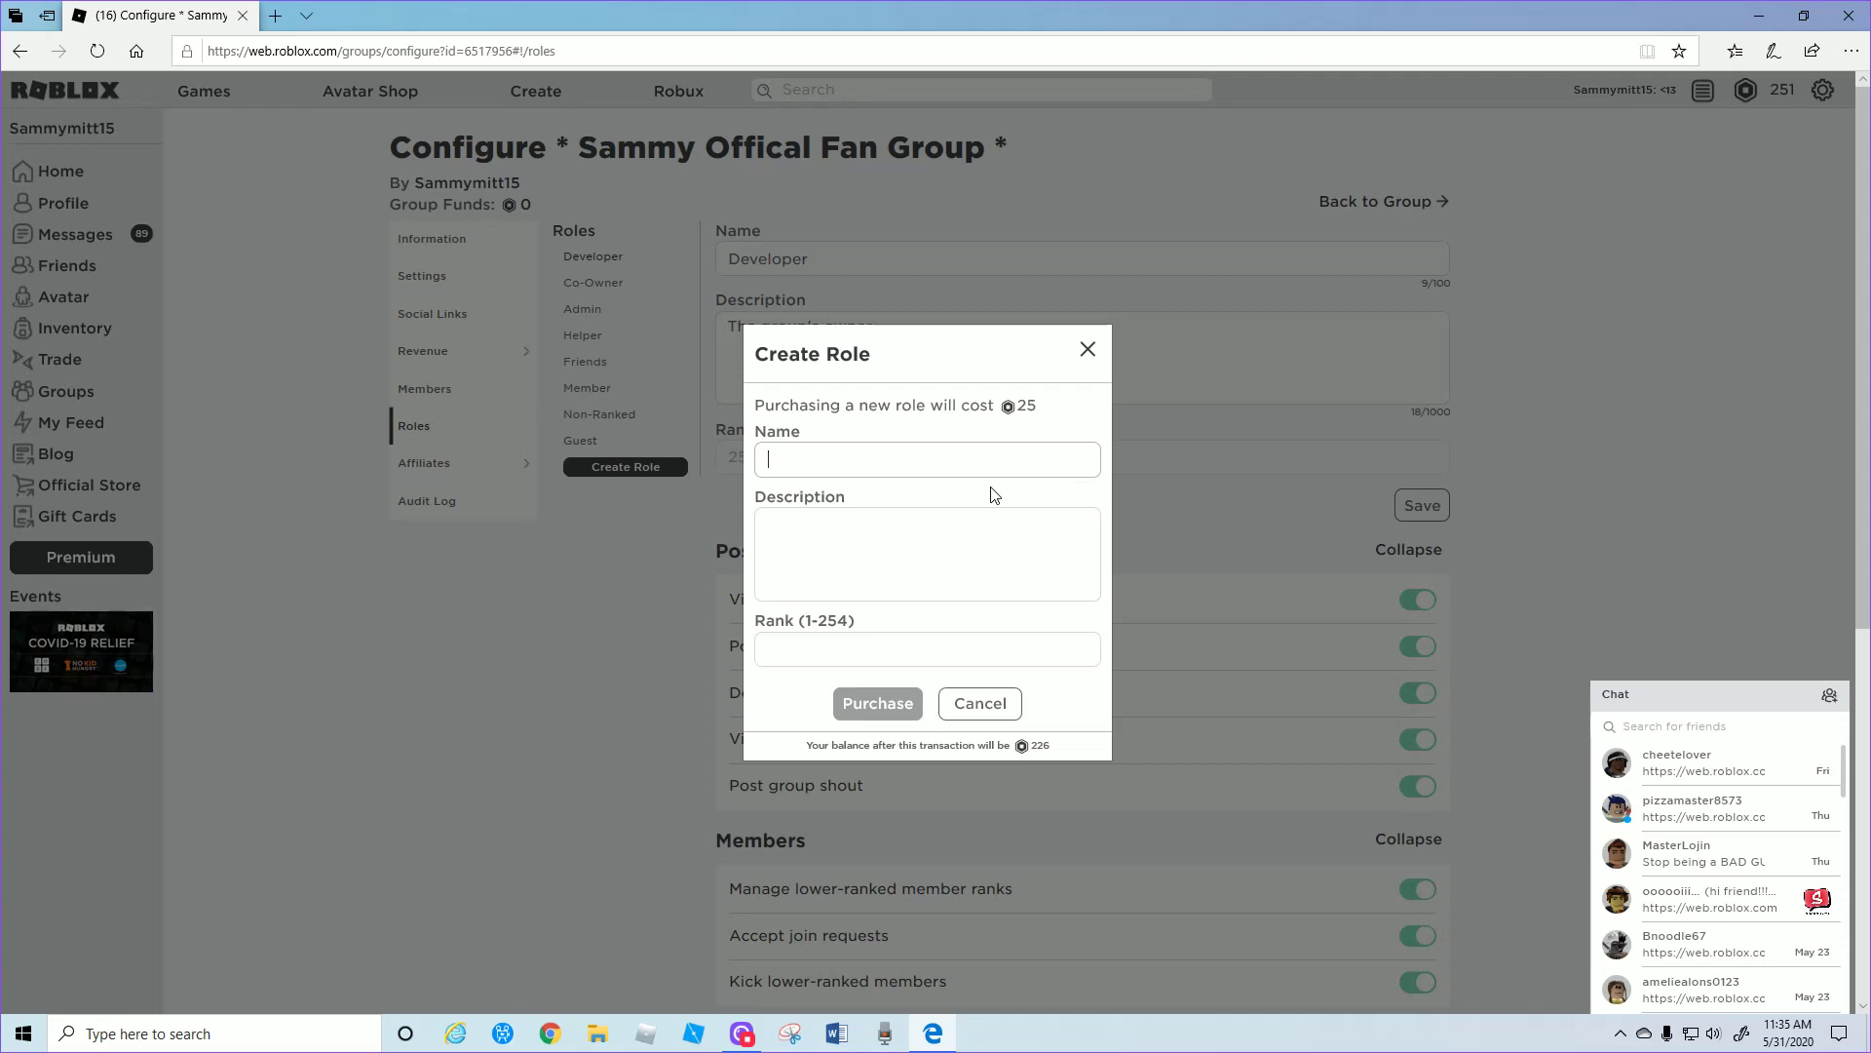
click(1086, 351)
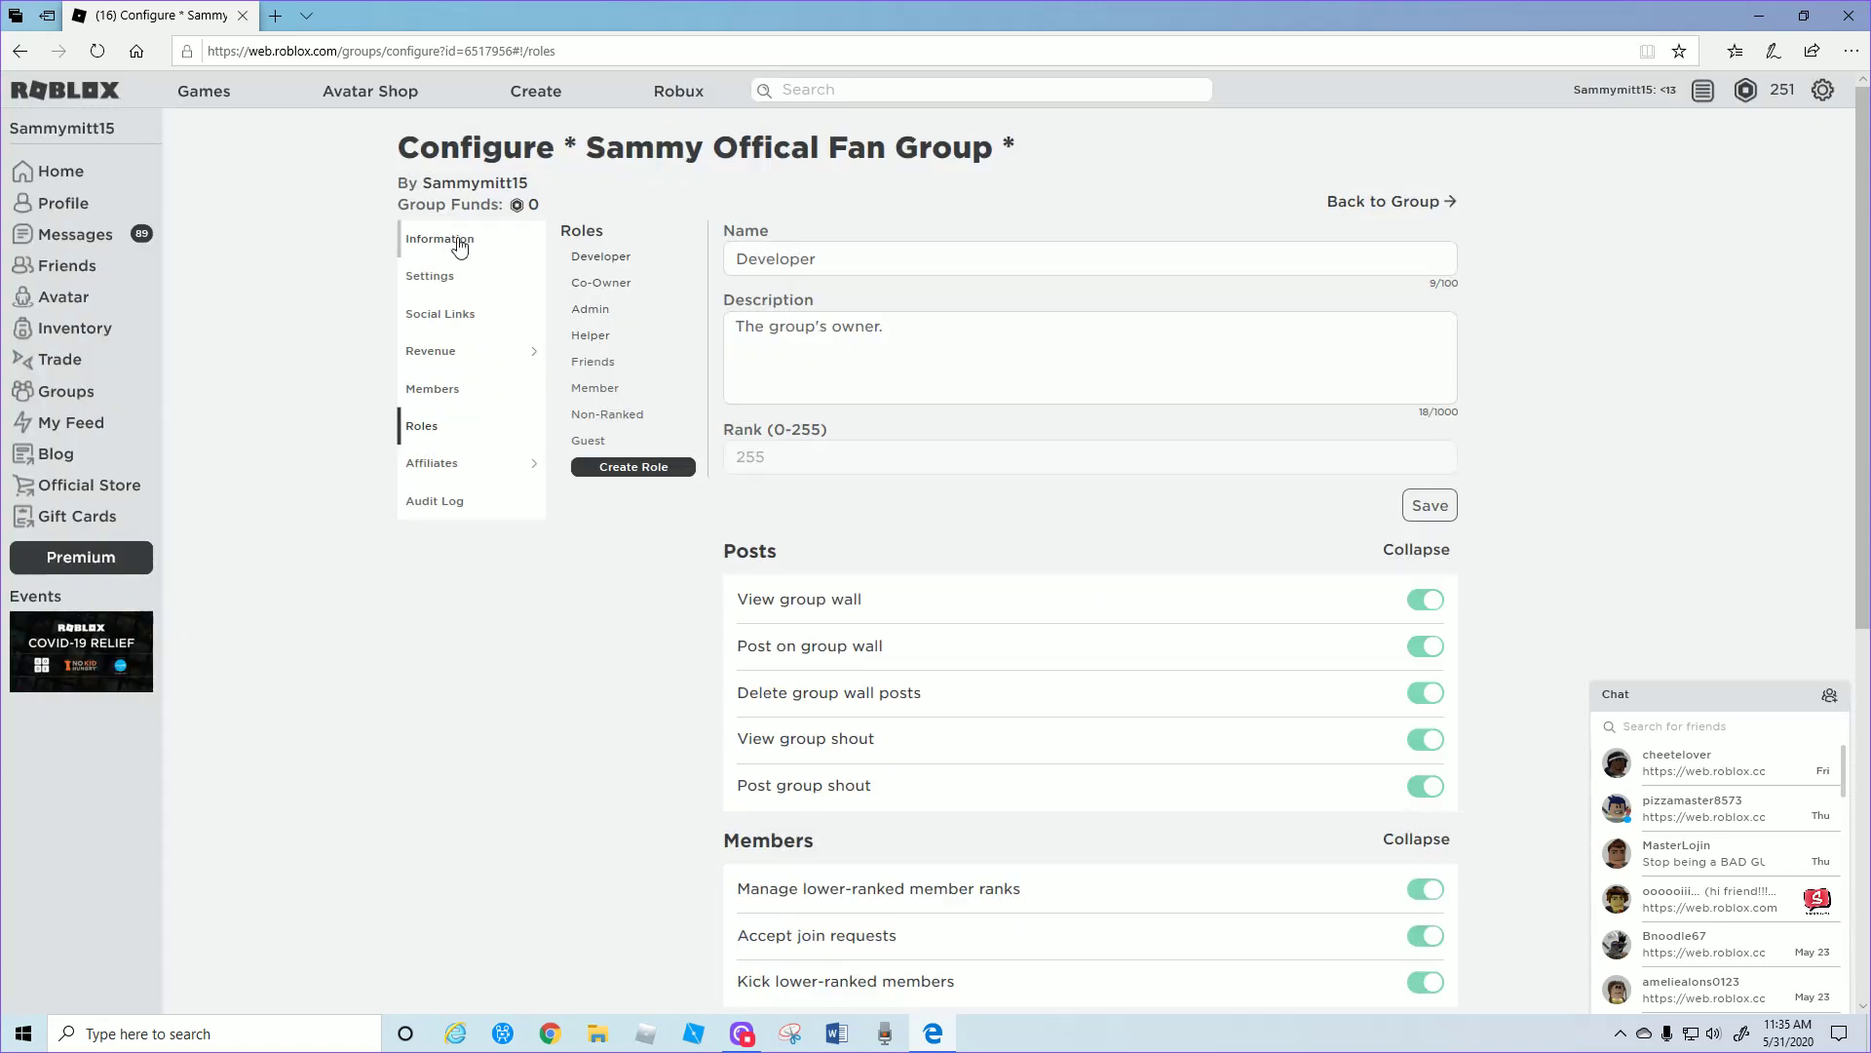
Step: View the empty Allies list under Affiliates, then the Audit Log
click(519, 465)
mouse_move(432, 462)
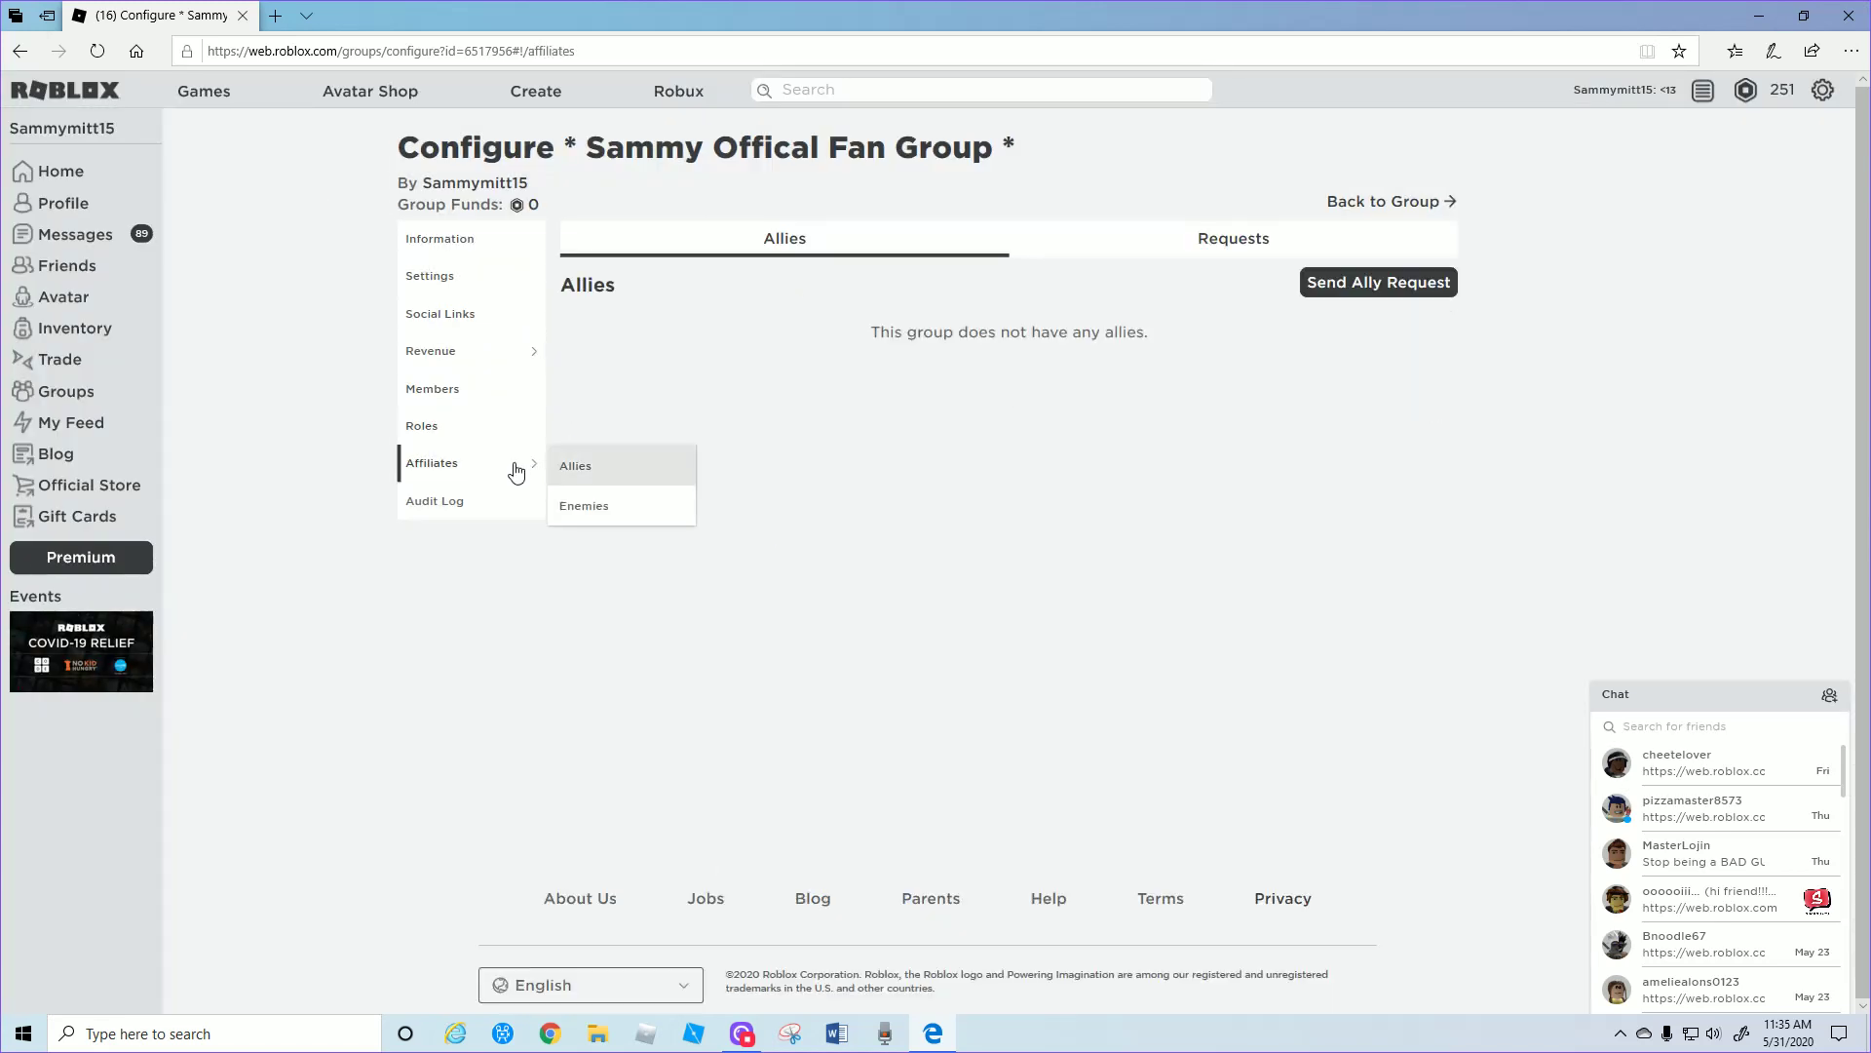
click(644, 480)
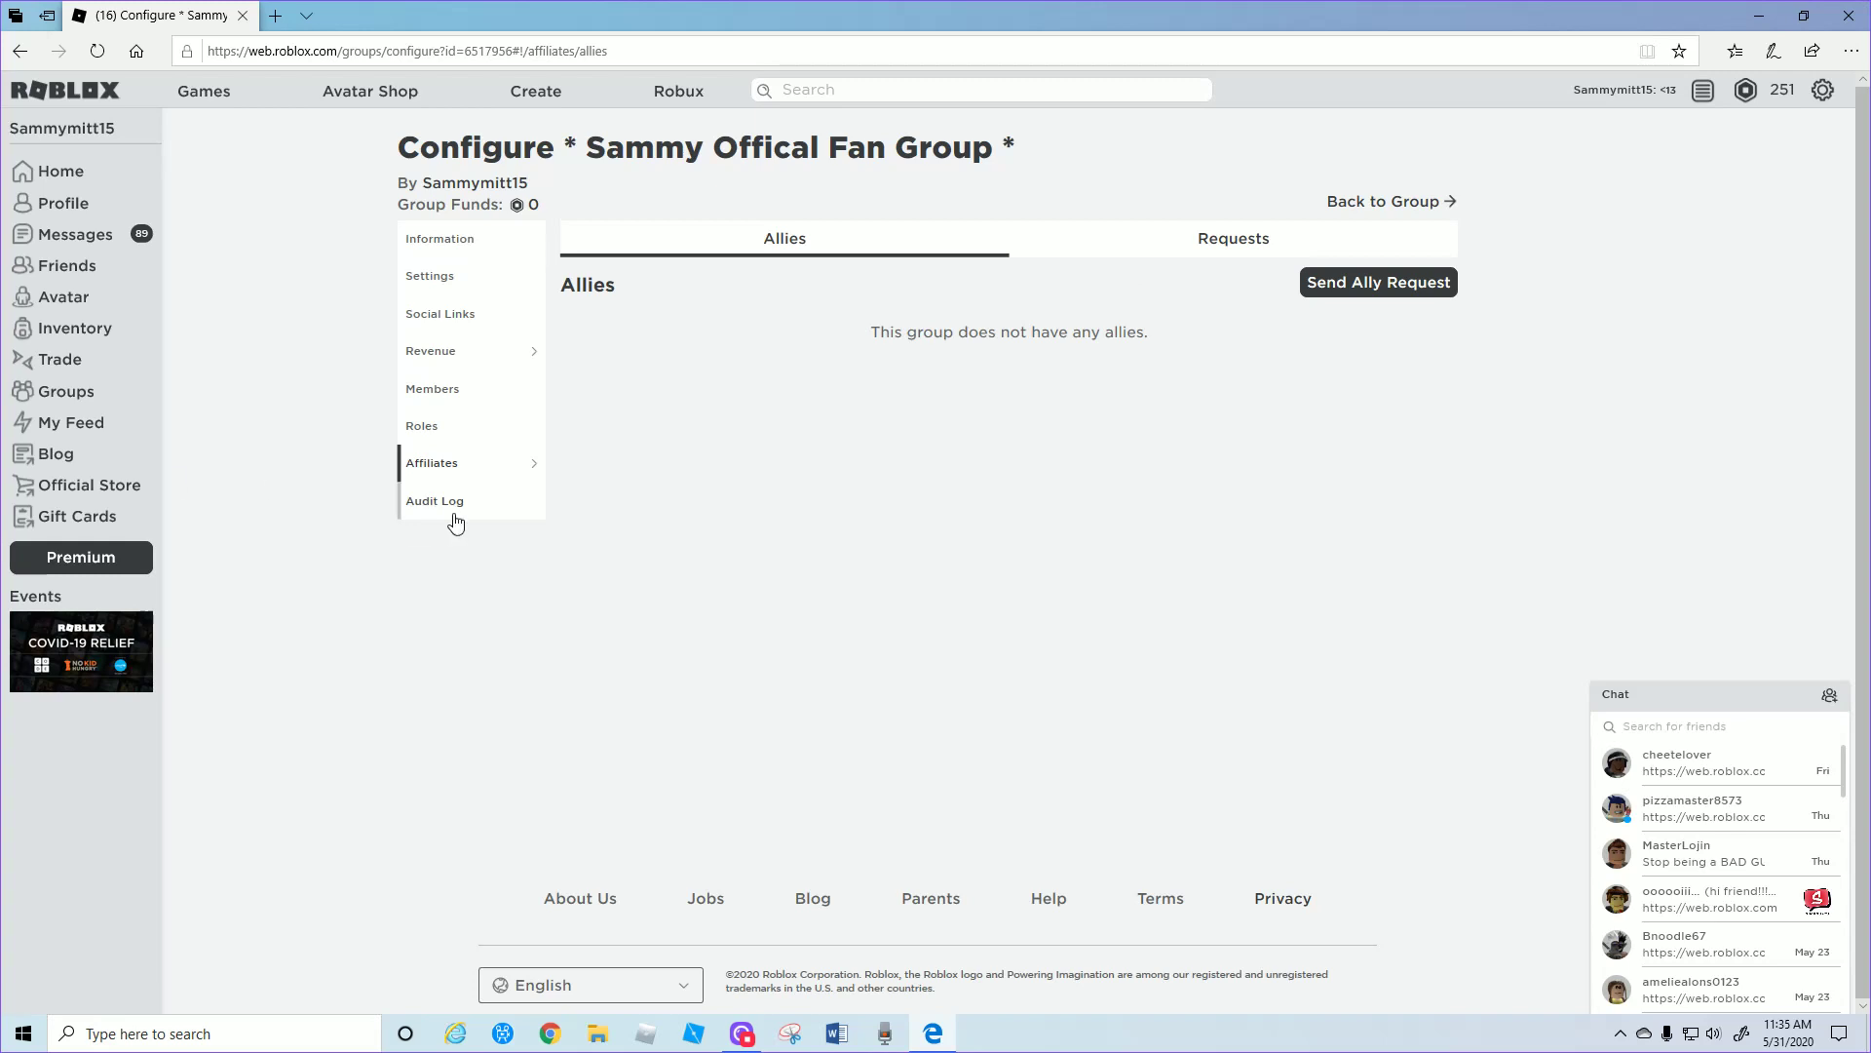
click(495, 507)
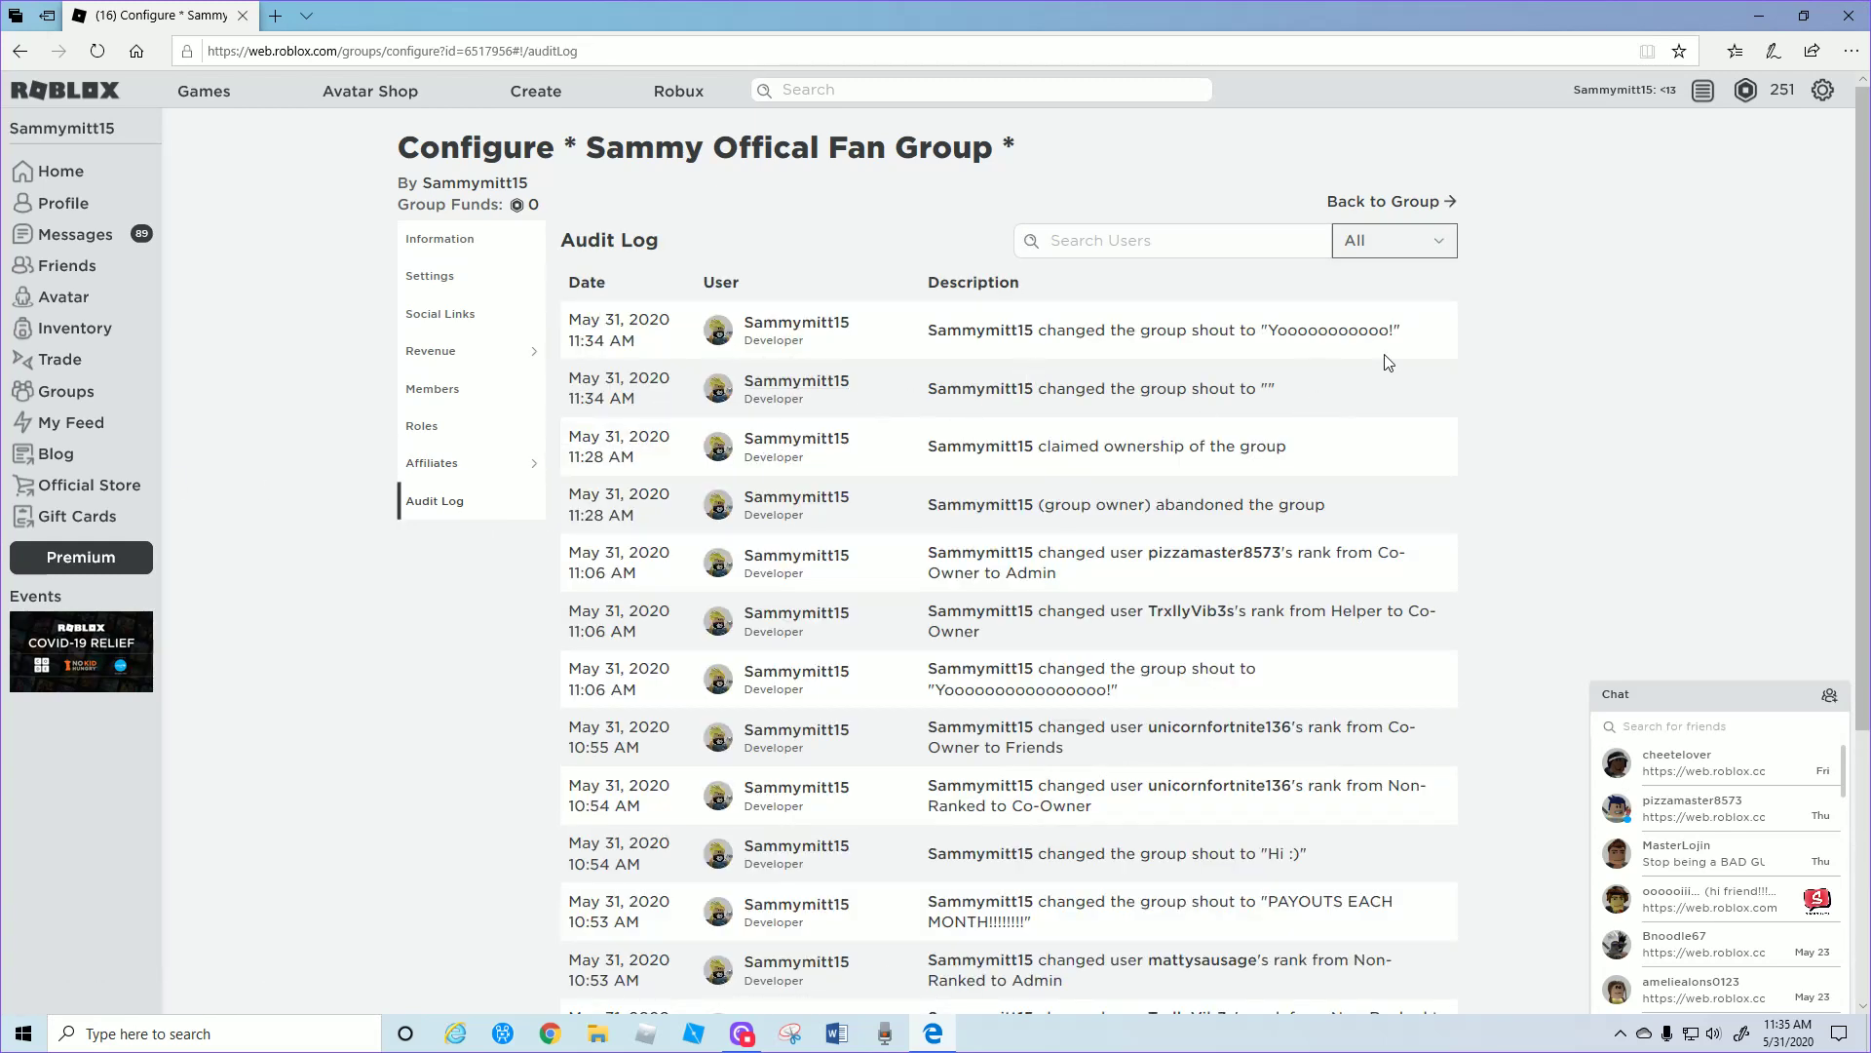
Step: Leave the audit log and view the group's Sales under Revenue
mouse_move(1349, 332)
mouse_down()
mouse_move(1192, 332)
mouse_move(1233, 330)
mouse_up()
click(1492, 380)
click(484, 356)
mouse_move(468, 351)
click(651, 392)
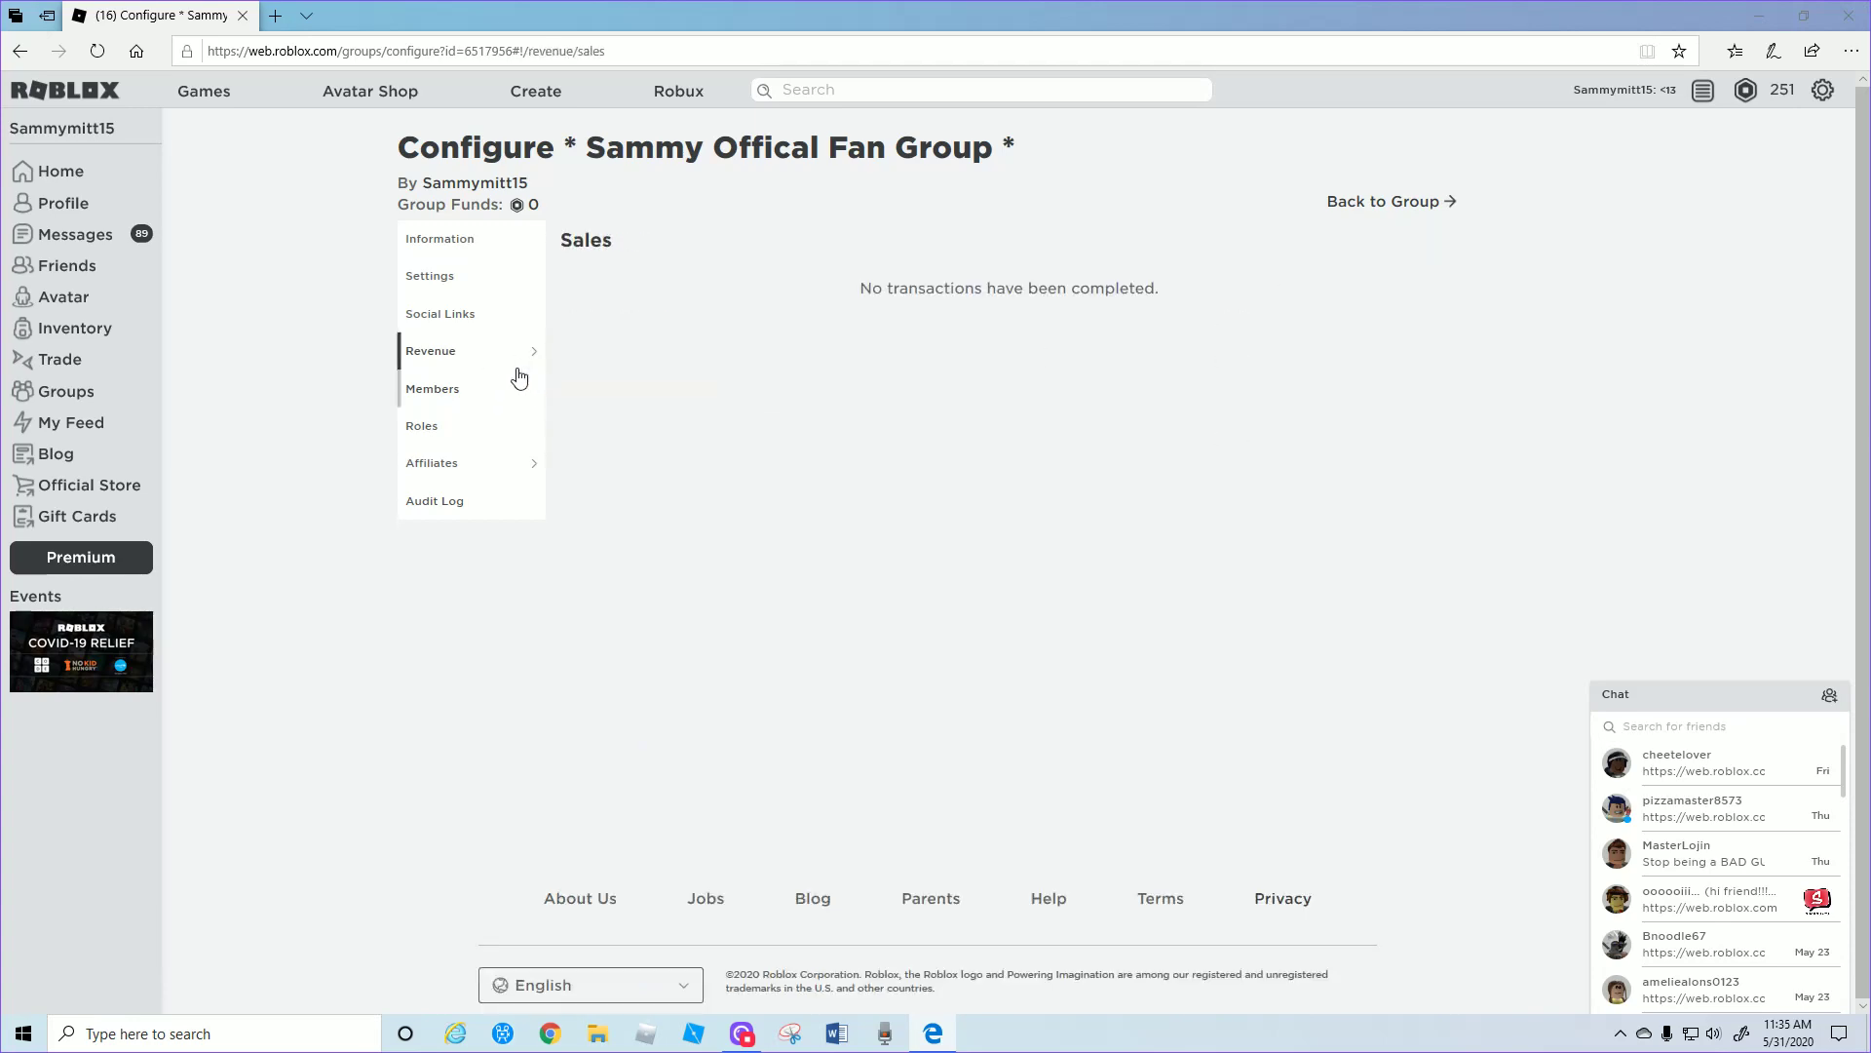
Step: Try adding a suggested user as payout recipient, then cancel the dialog
click(611, 432)
click(662, 328)
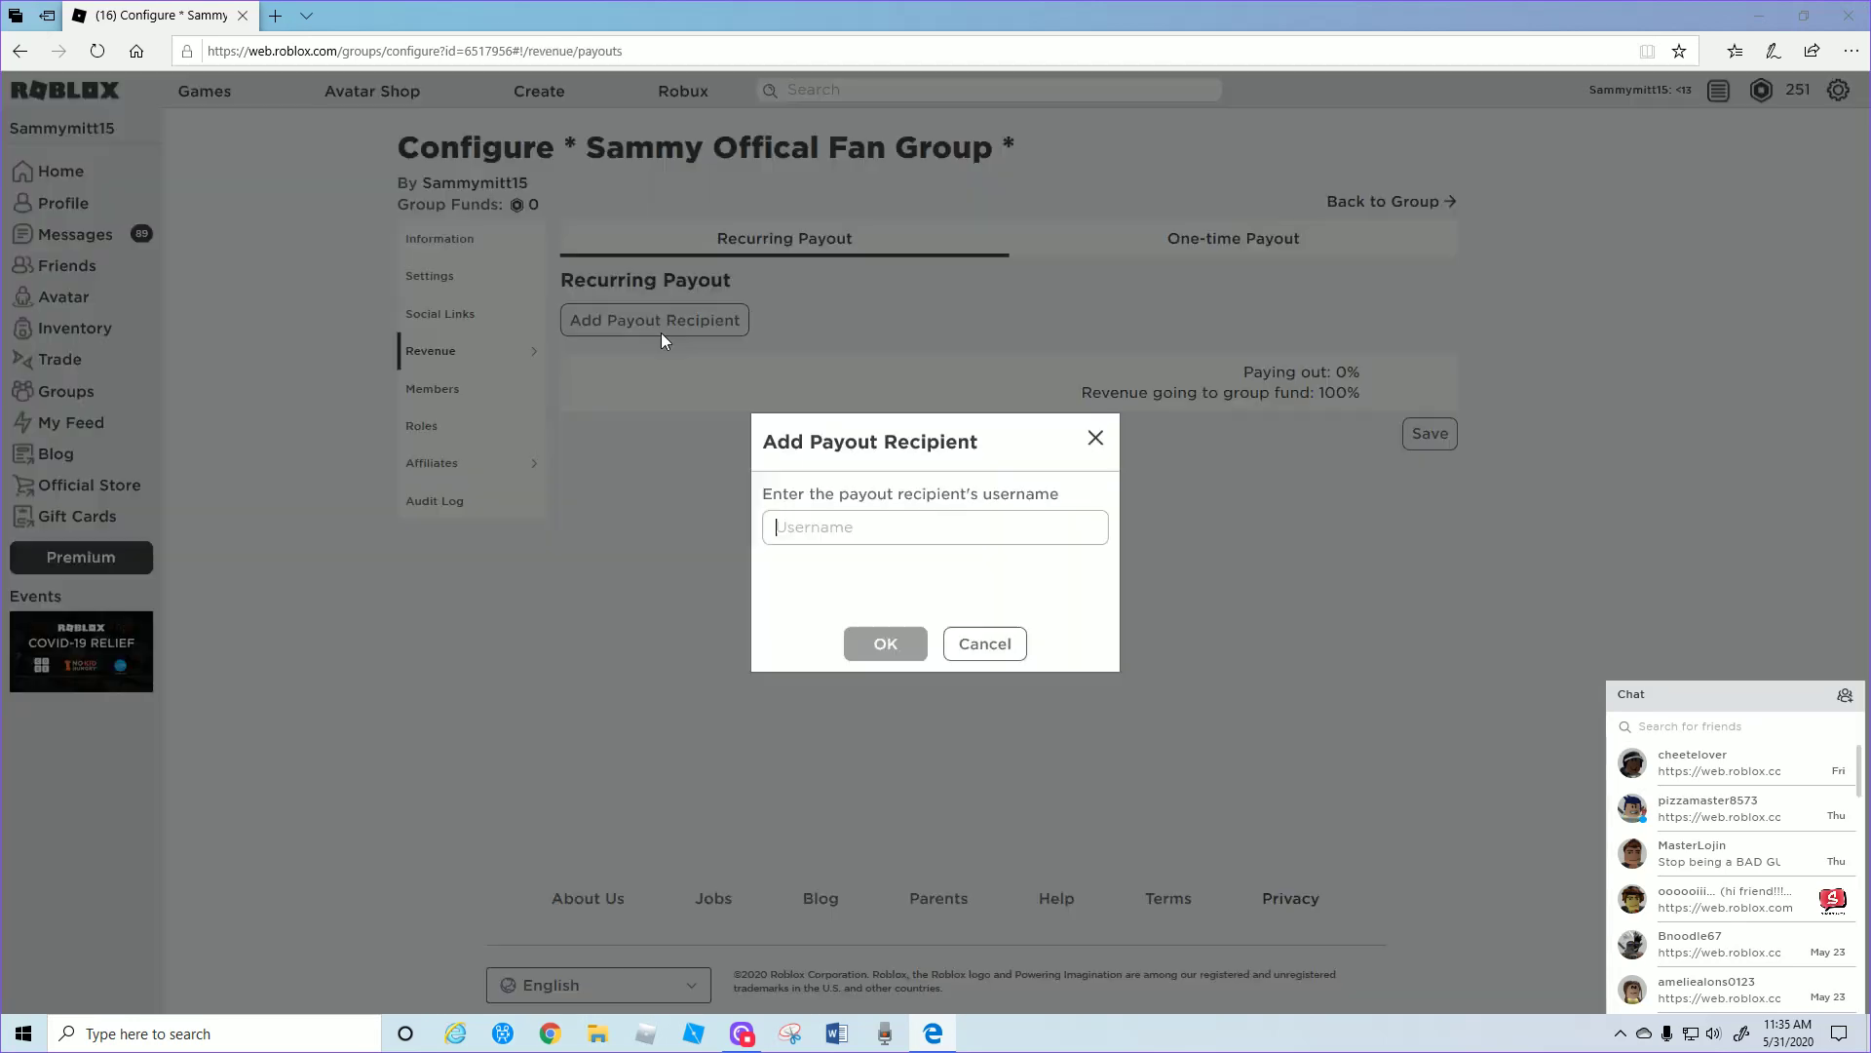
text(ooooo)
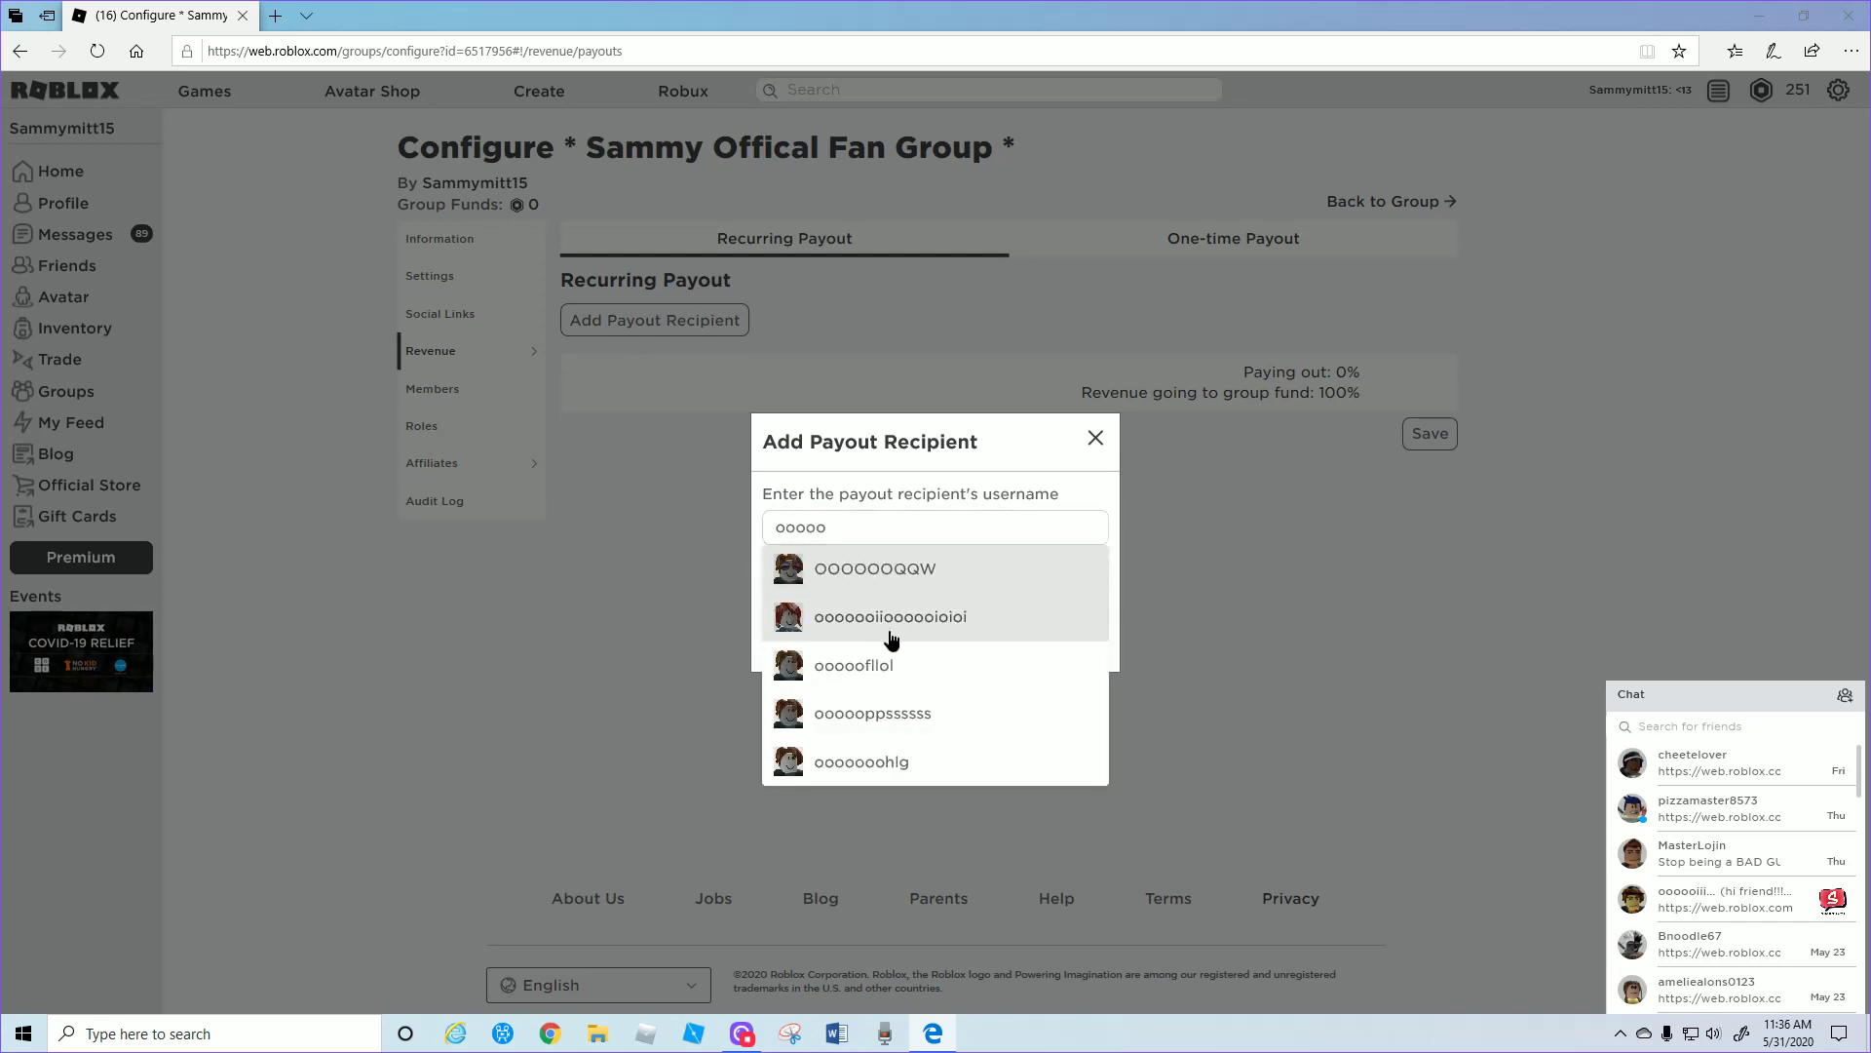
click(889, 640)
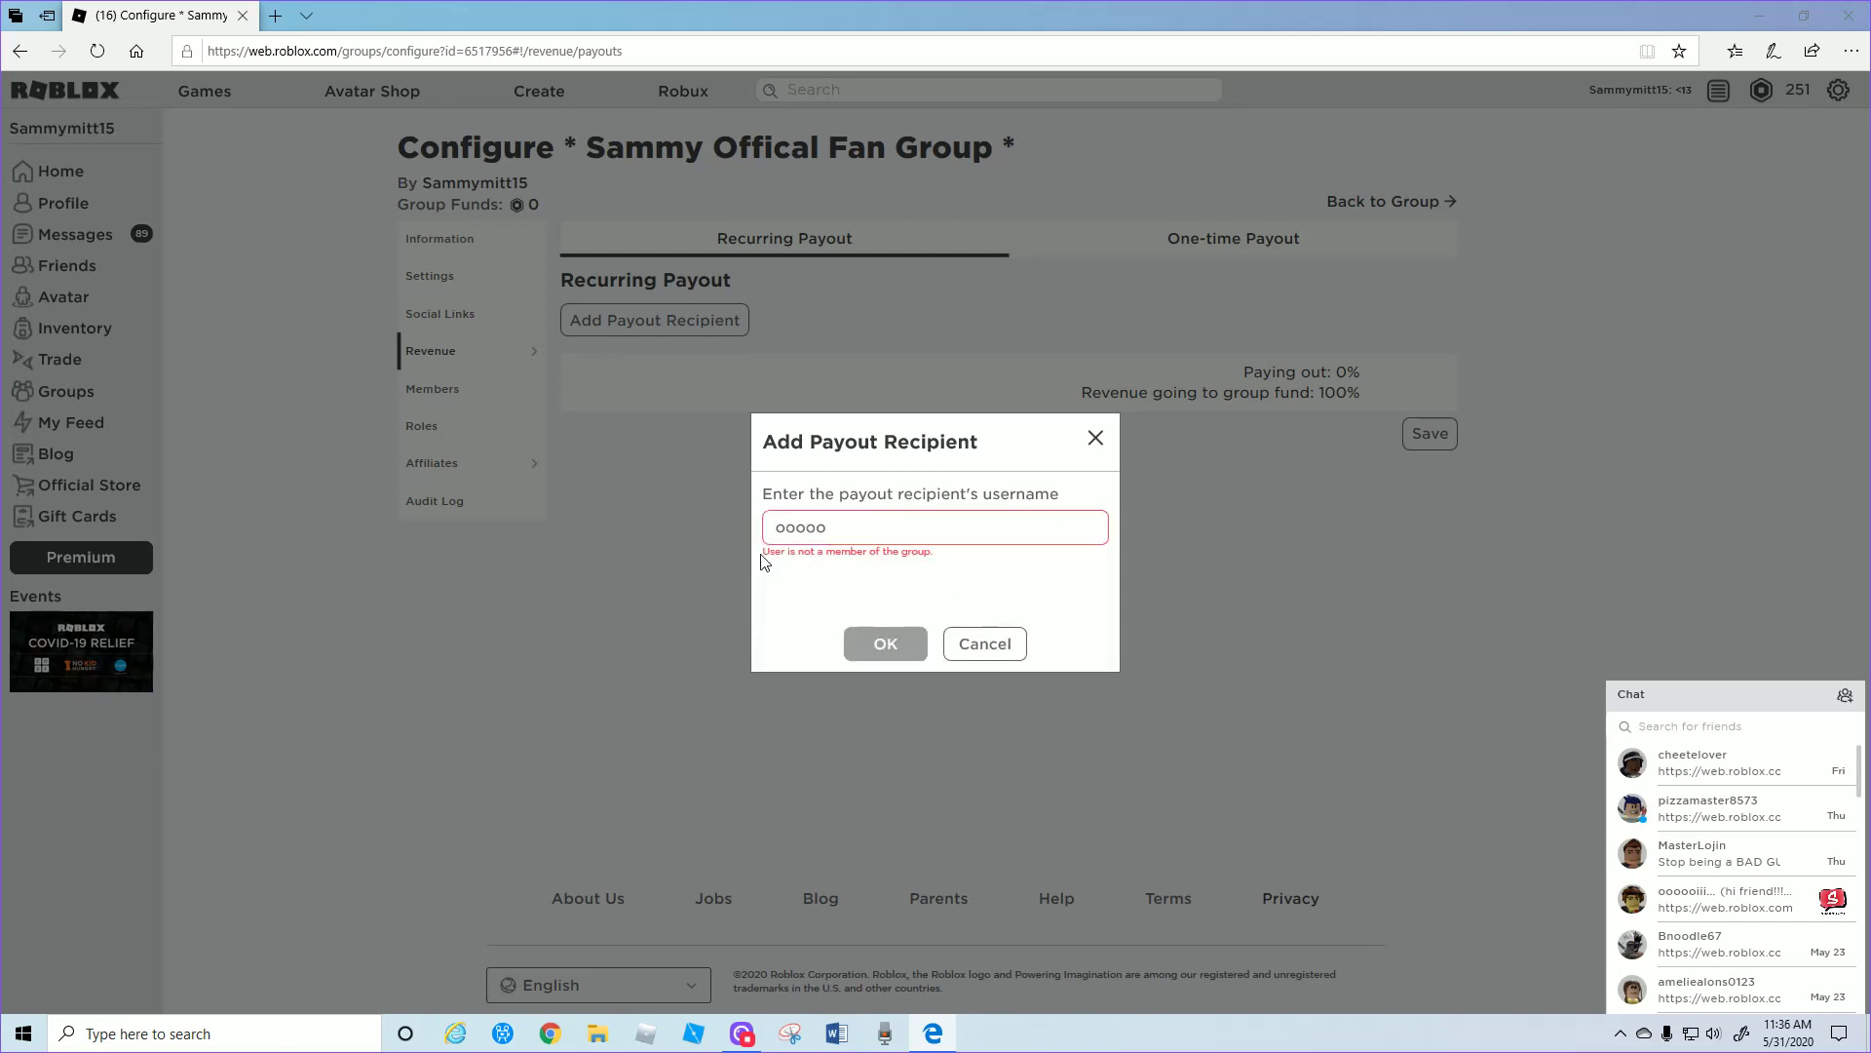
click(864, 524)
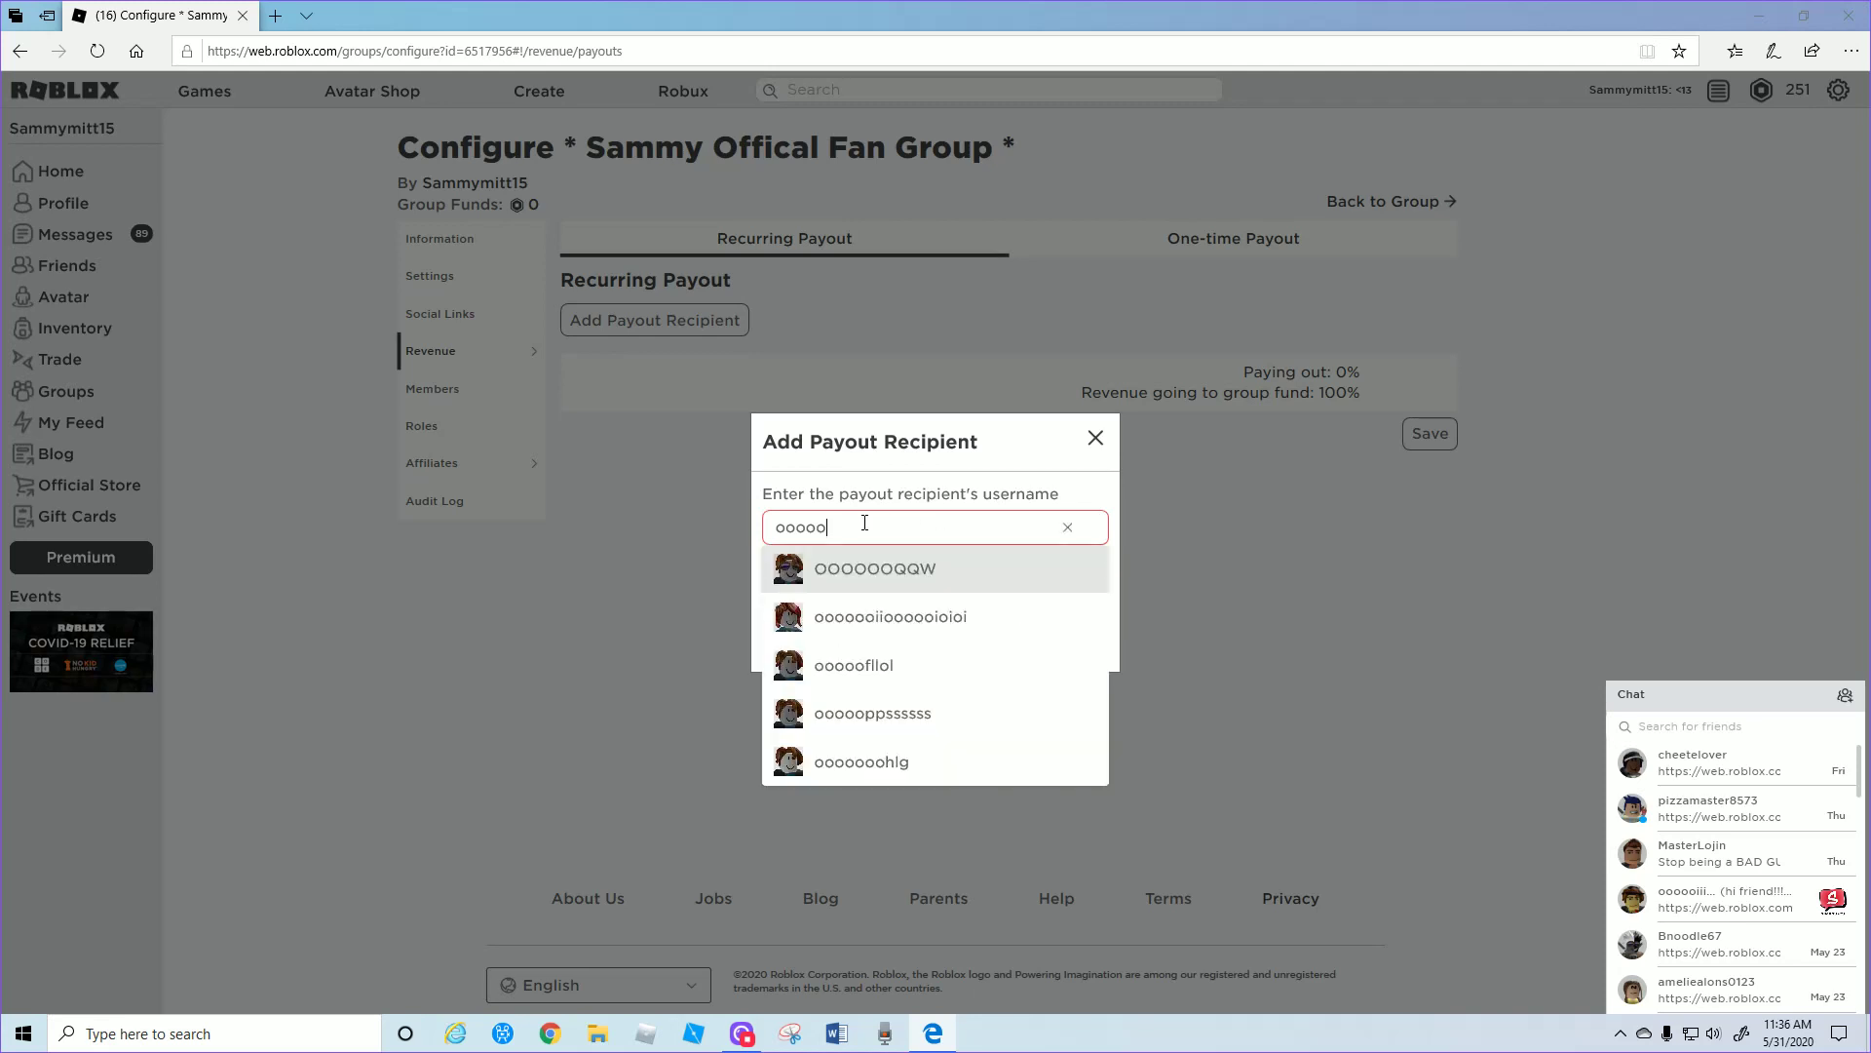
key(BackSpace)
key(BackSpace)
key(BackSpace)
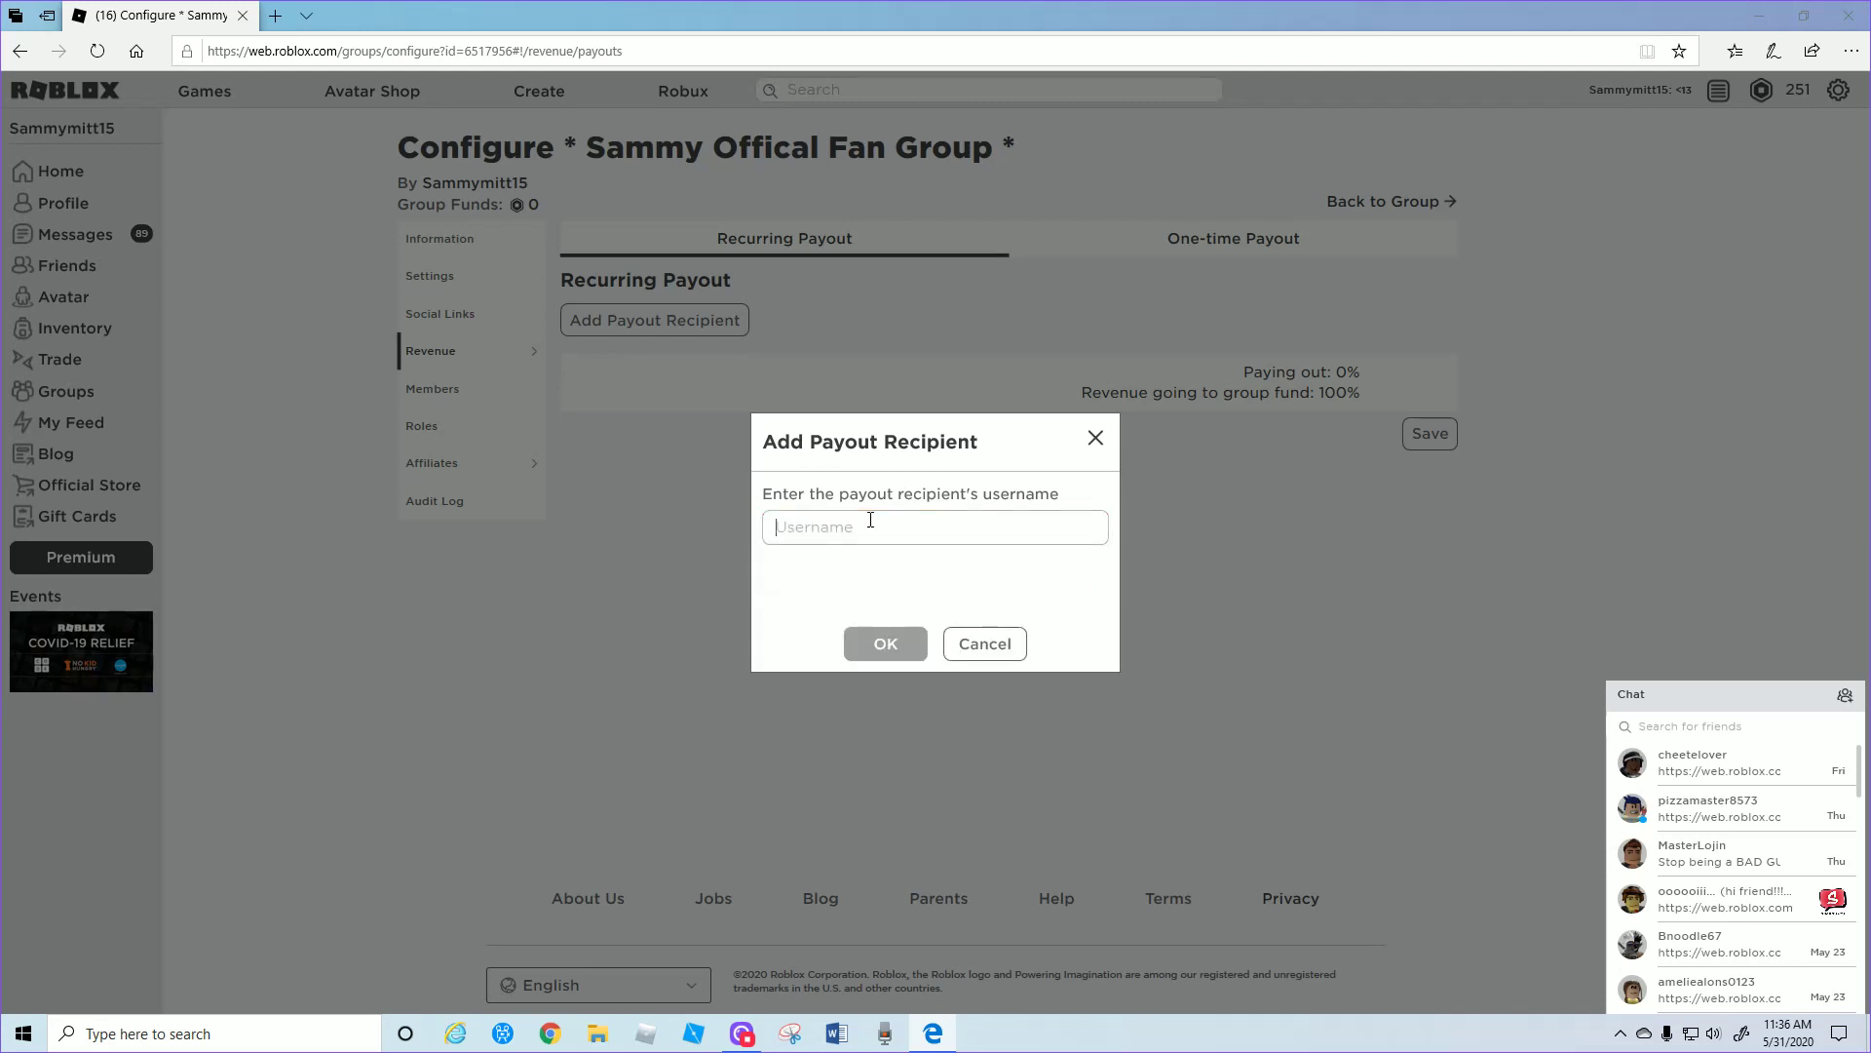
click(983, 644)
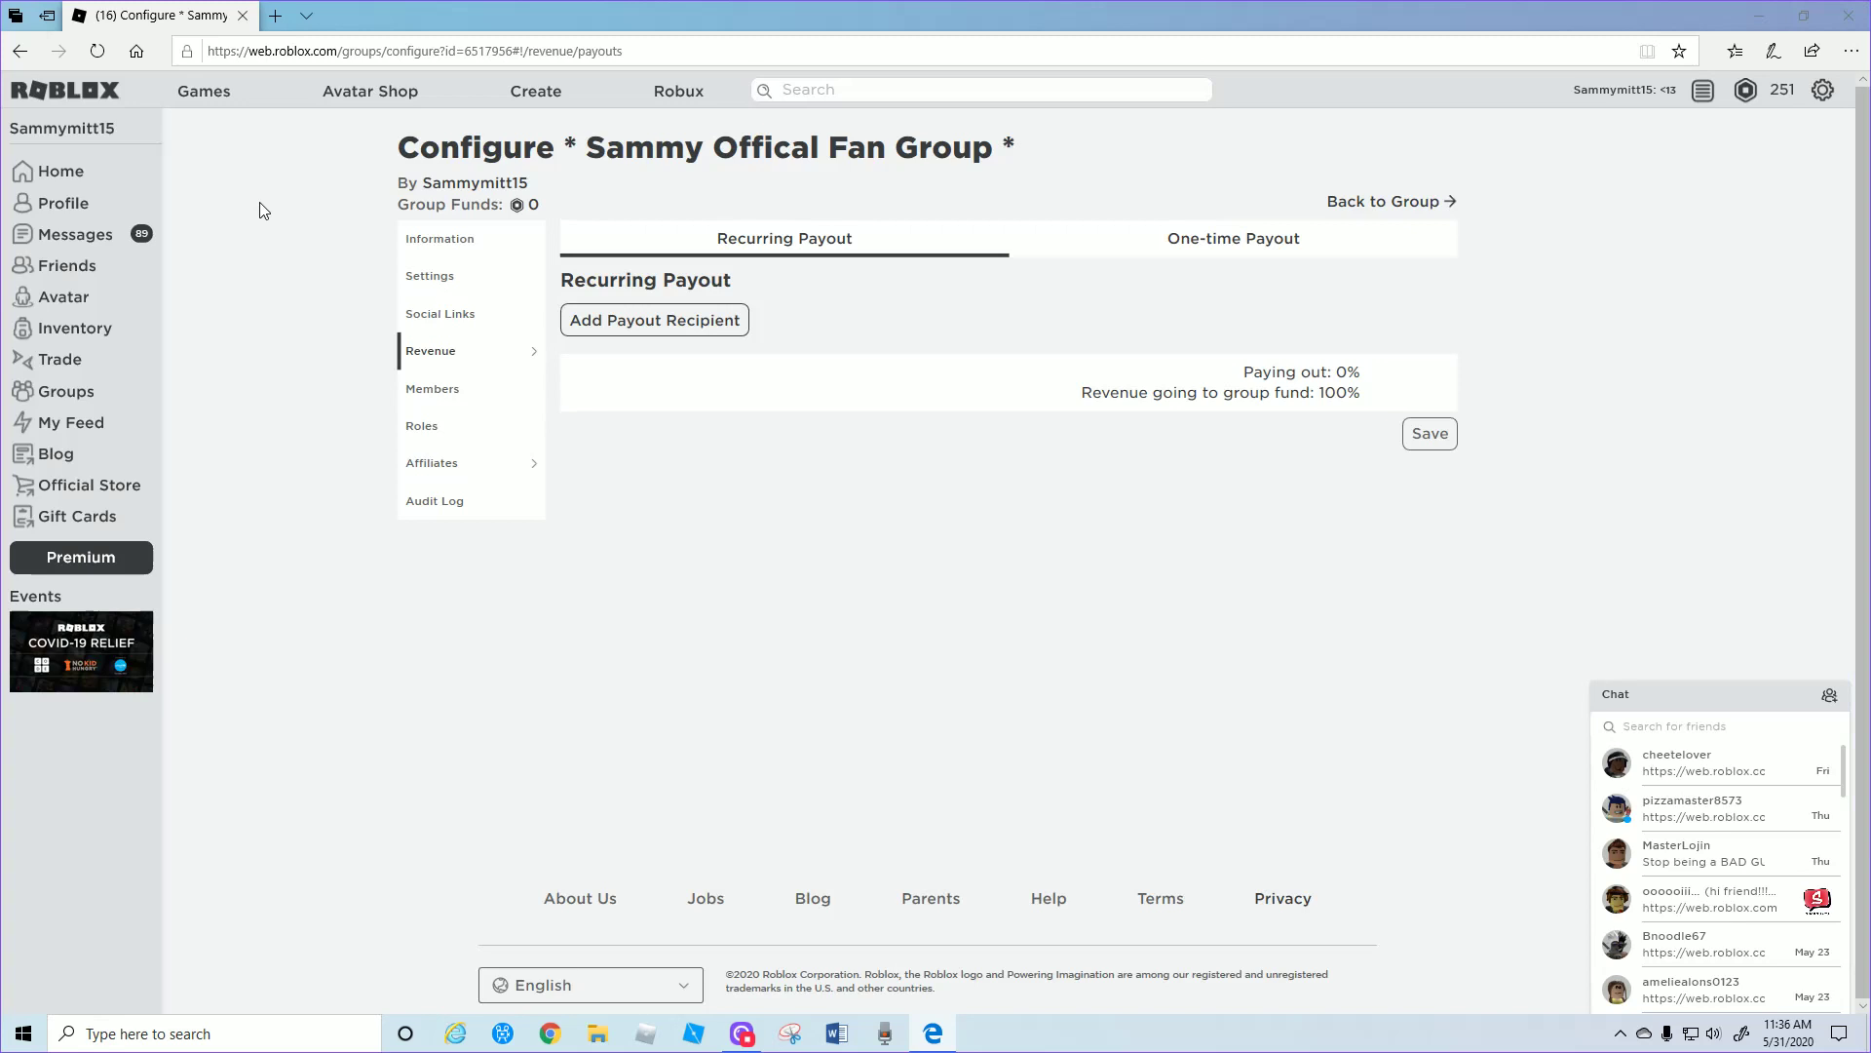
Step: Browse Members (filter left on All), Roles and Information, then open Settings
click(456, 402)
click(460, 422)
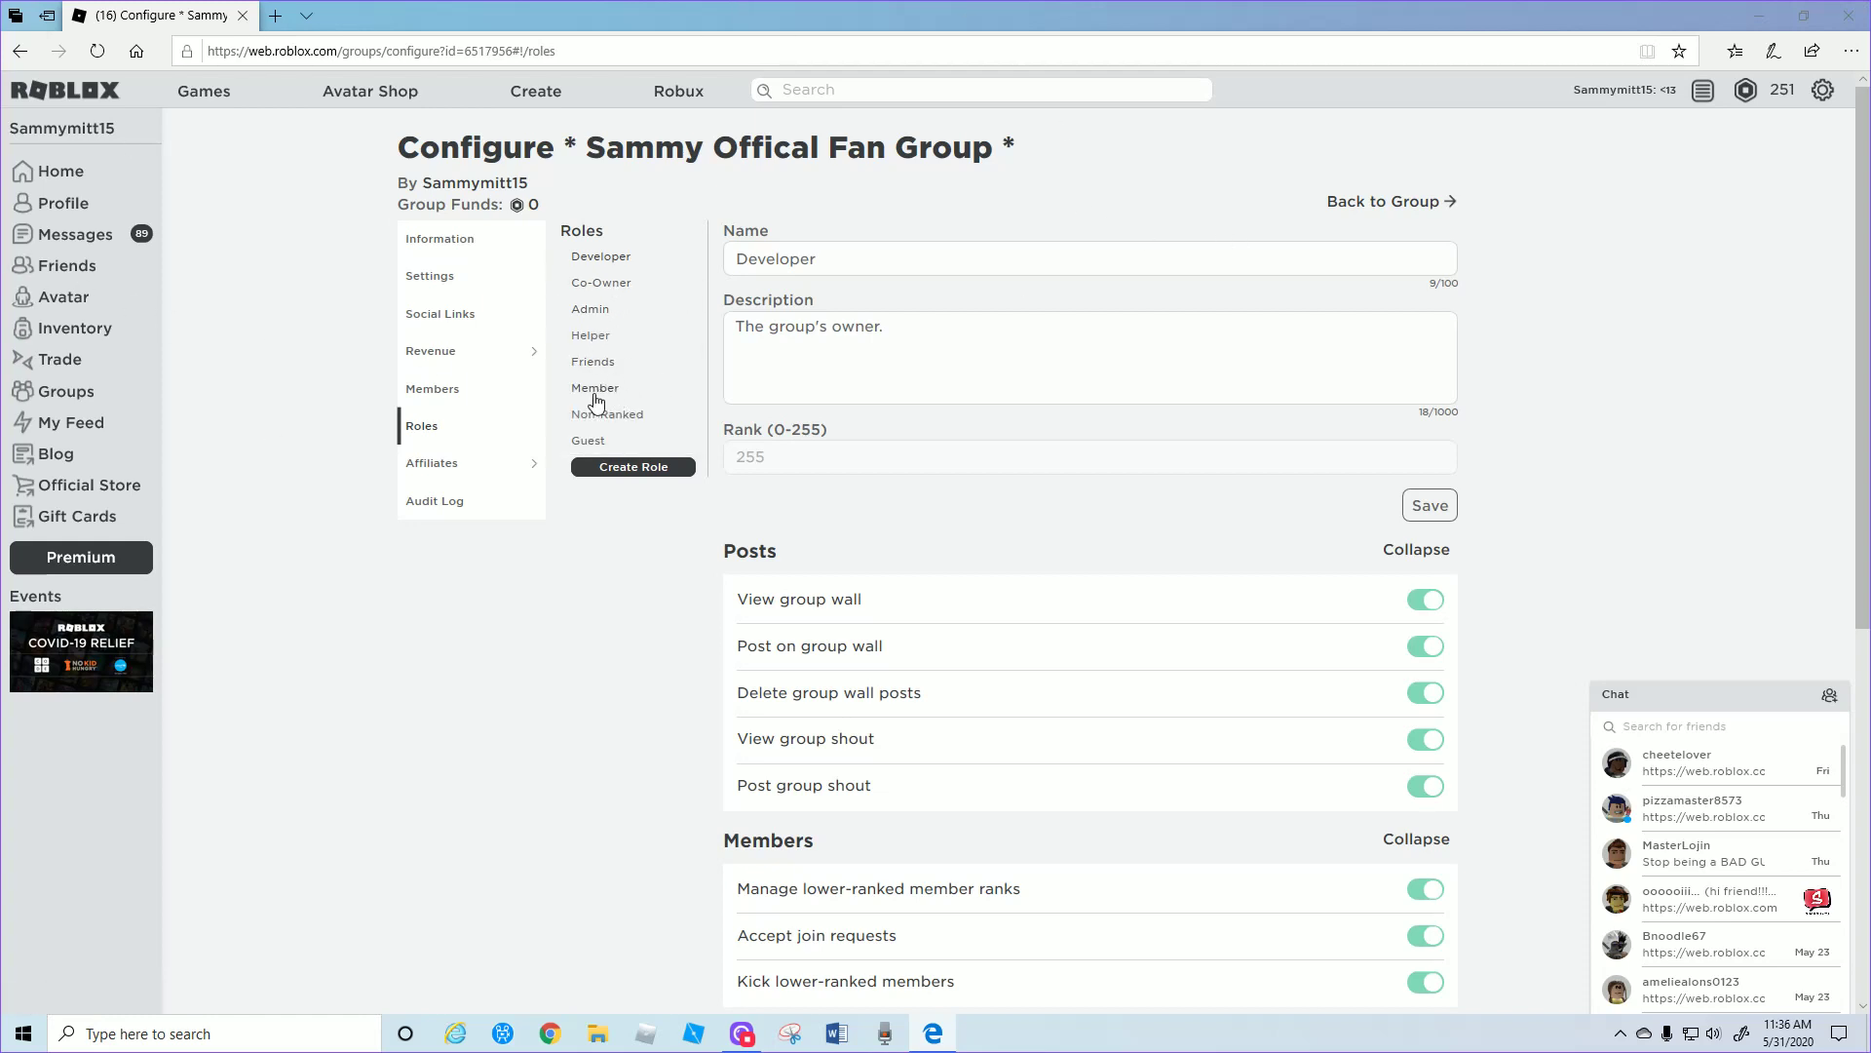
click(483, 398)
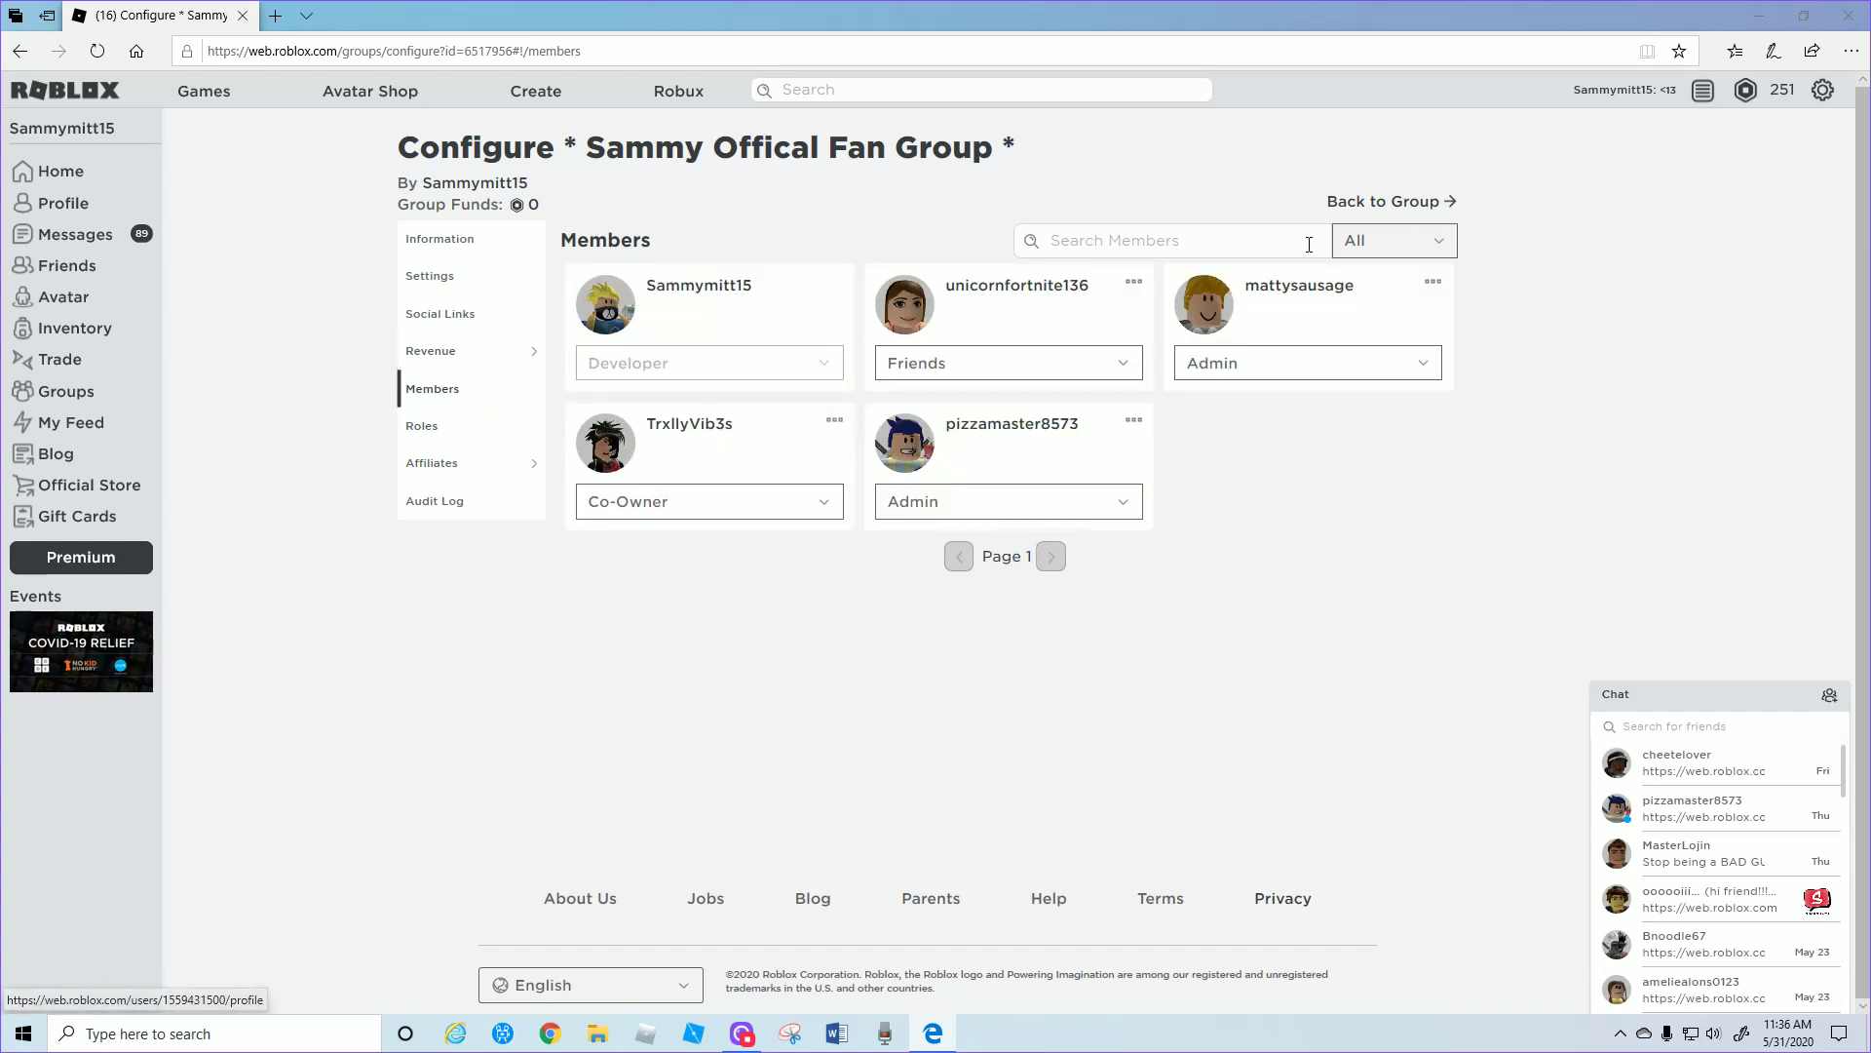
click(1405, 261)
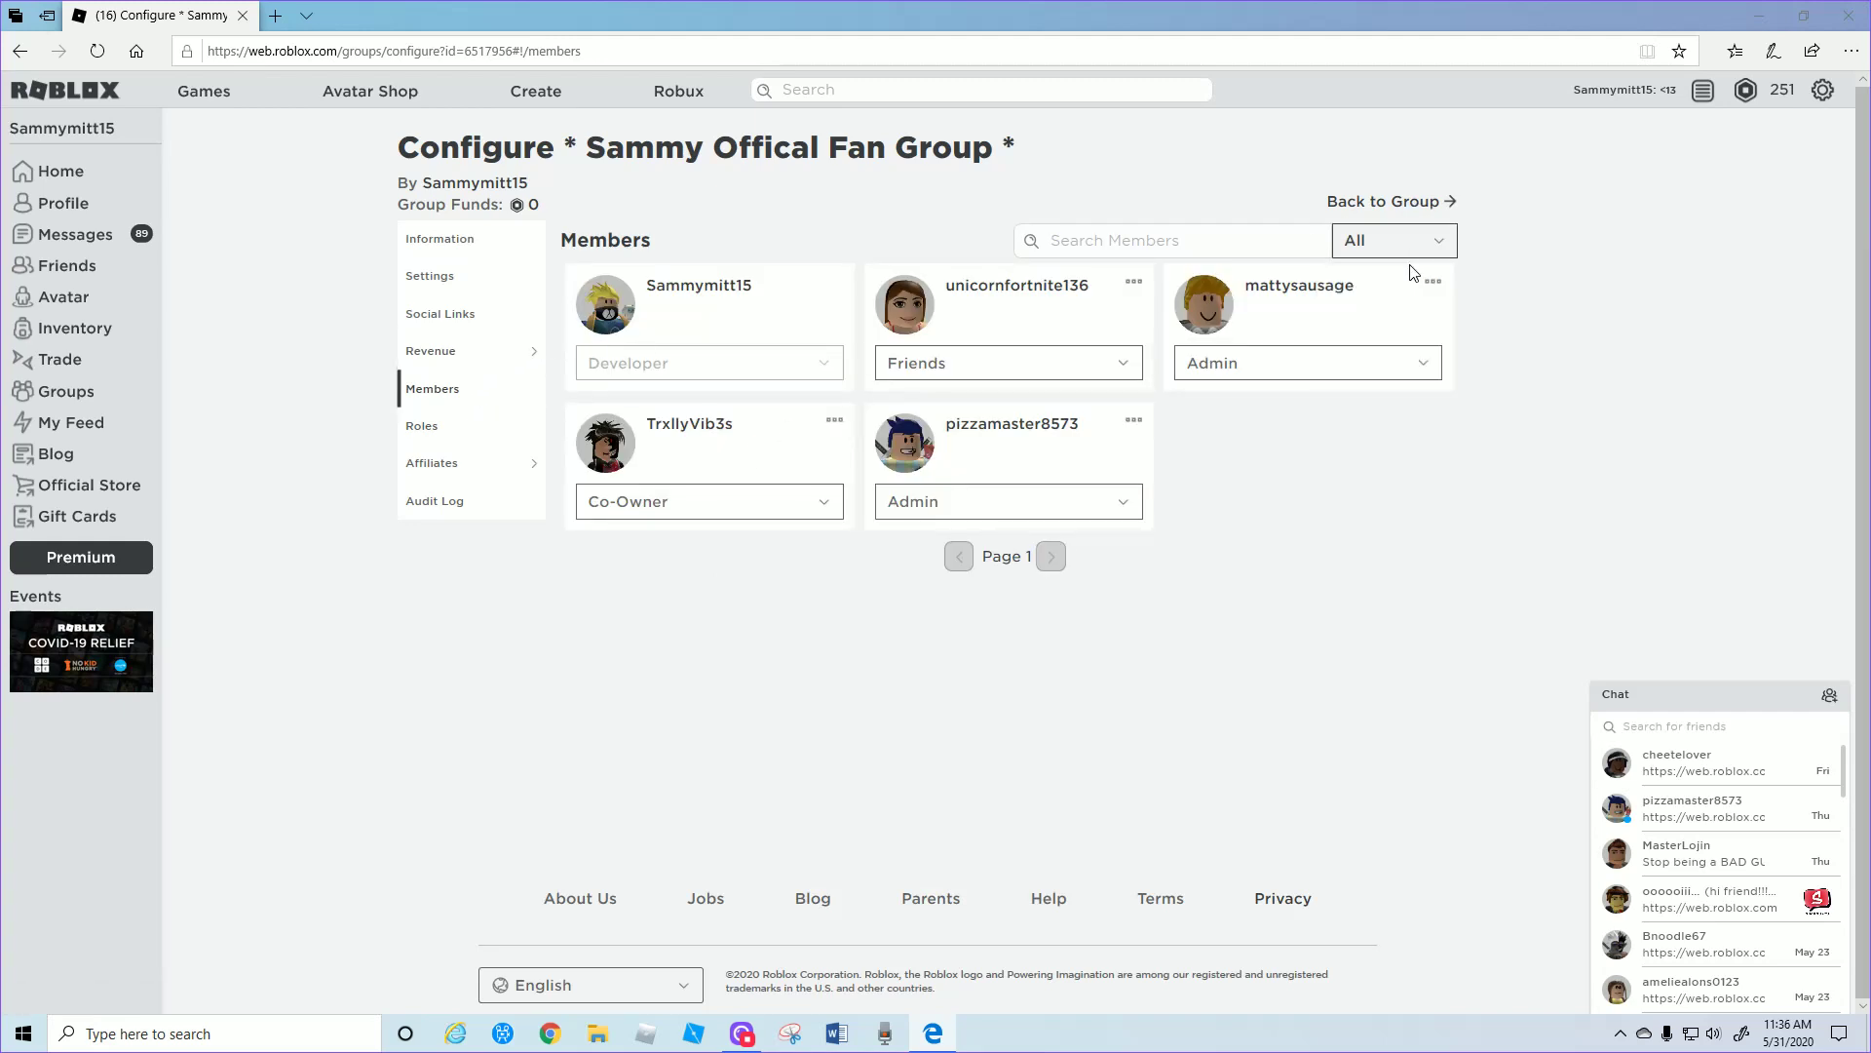
click(1413, 274)
click(408, 250)
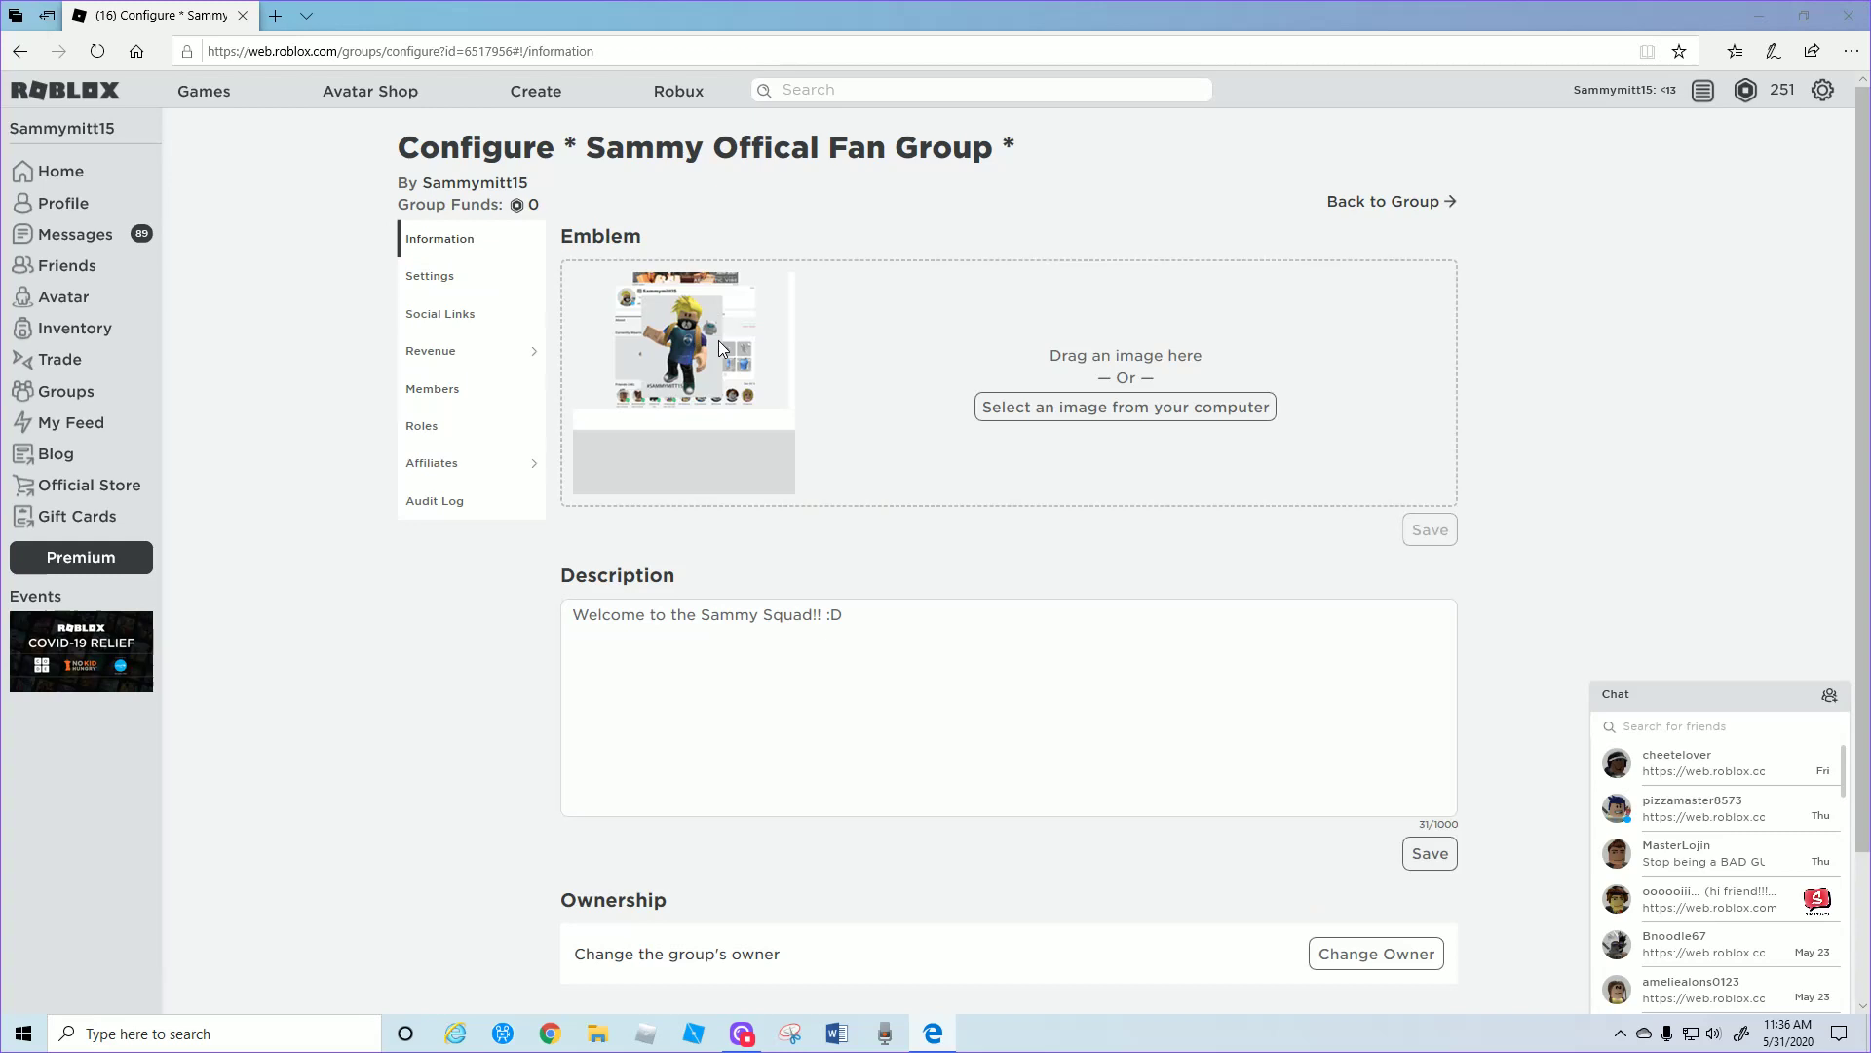
scroll(762, 600, down, 3)
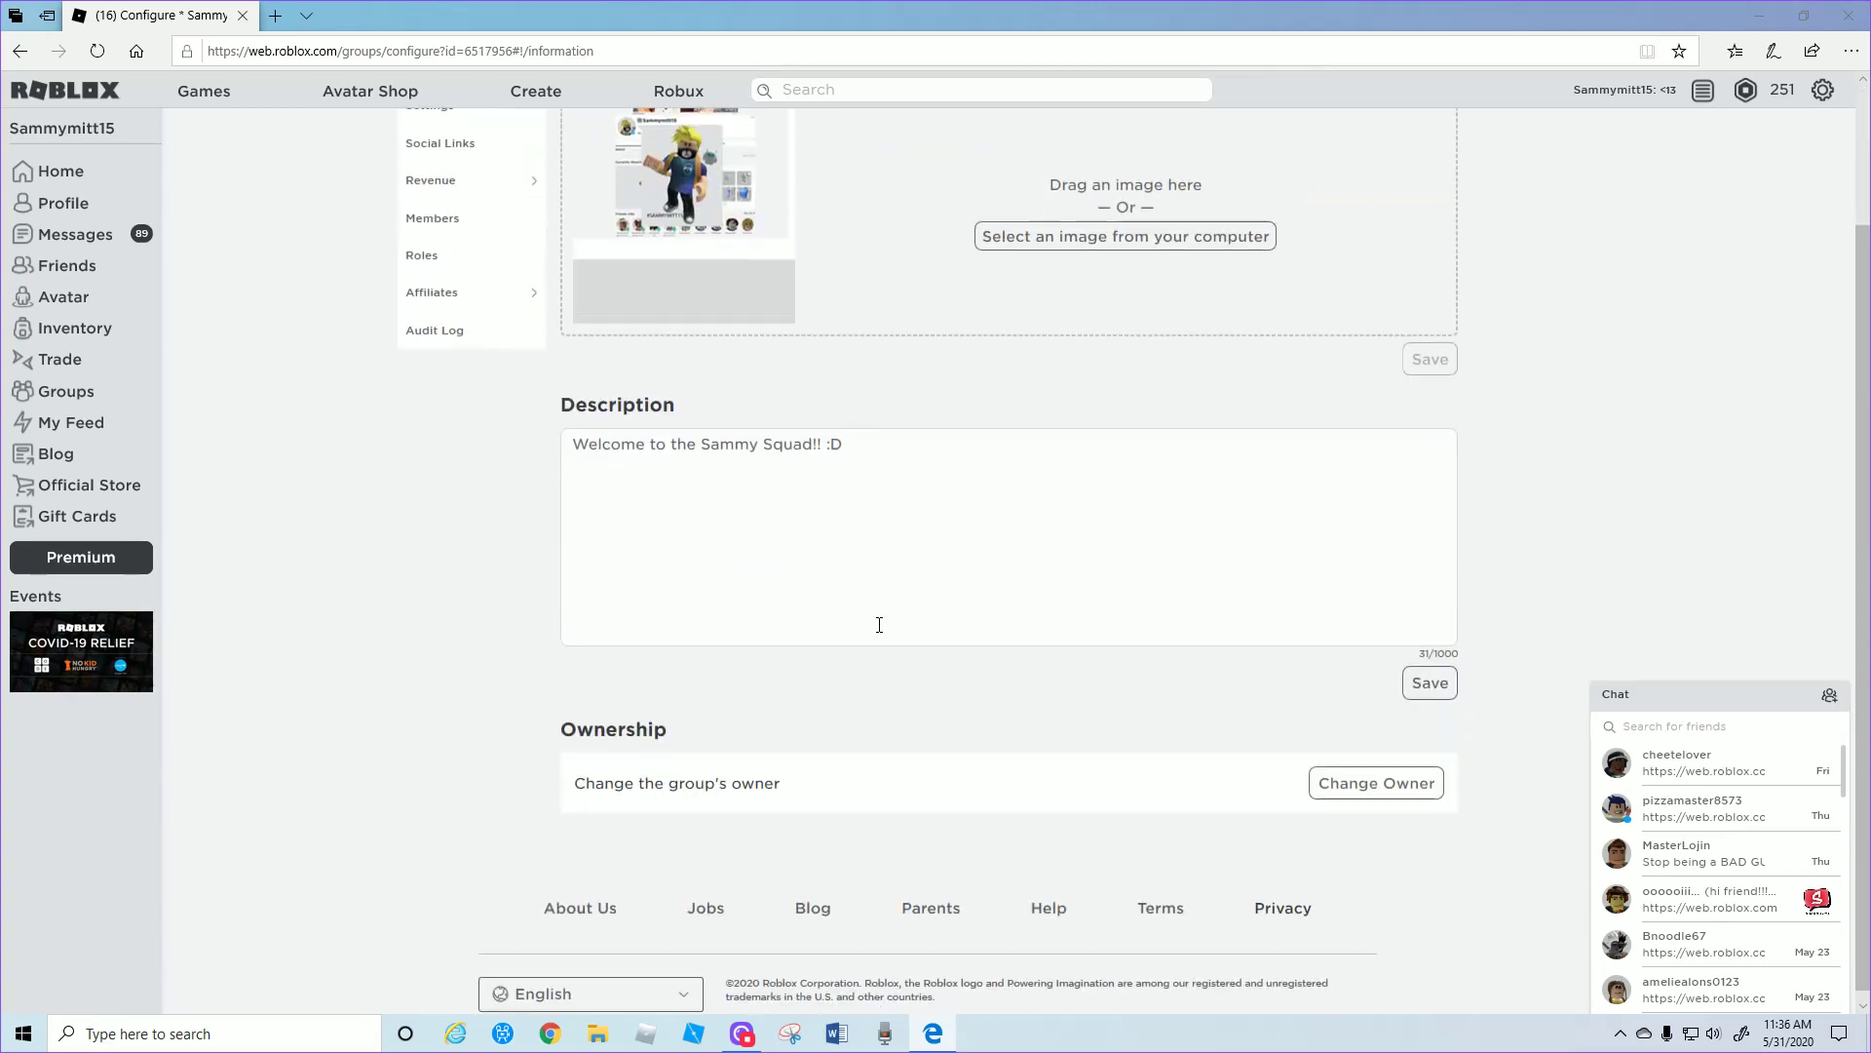
scroll(815, 563, up, 3)
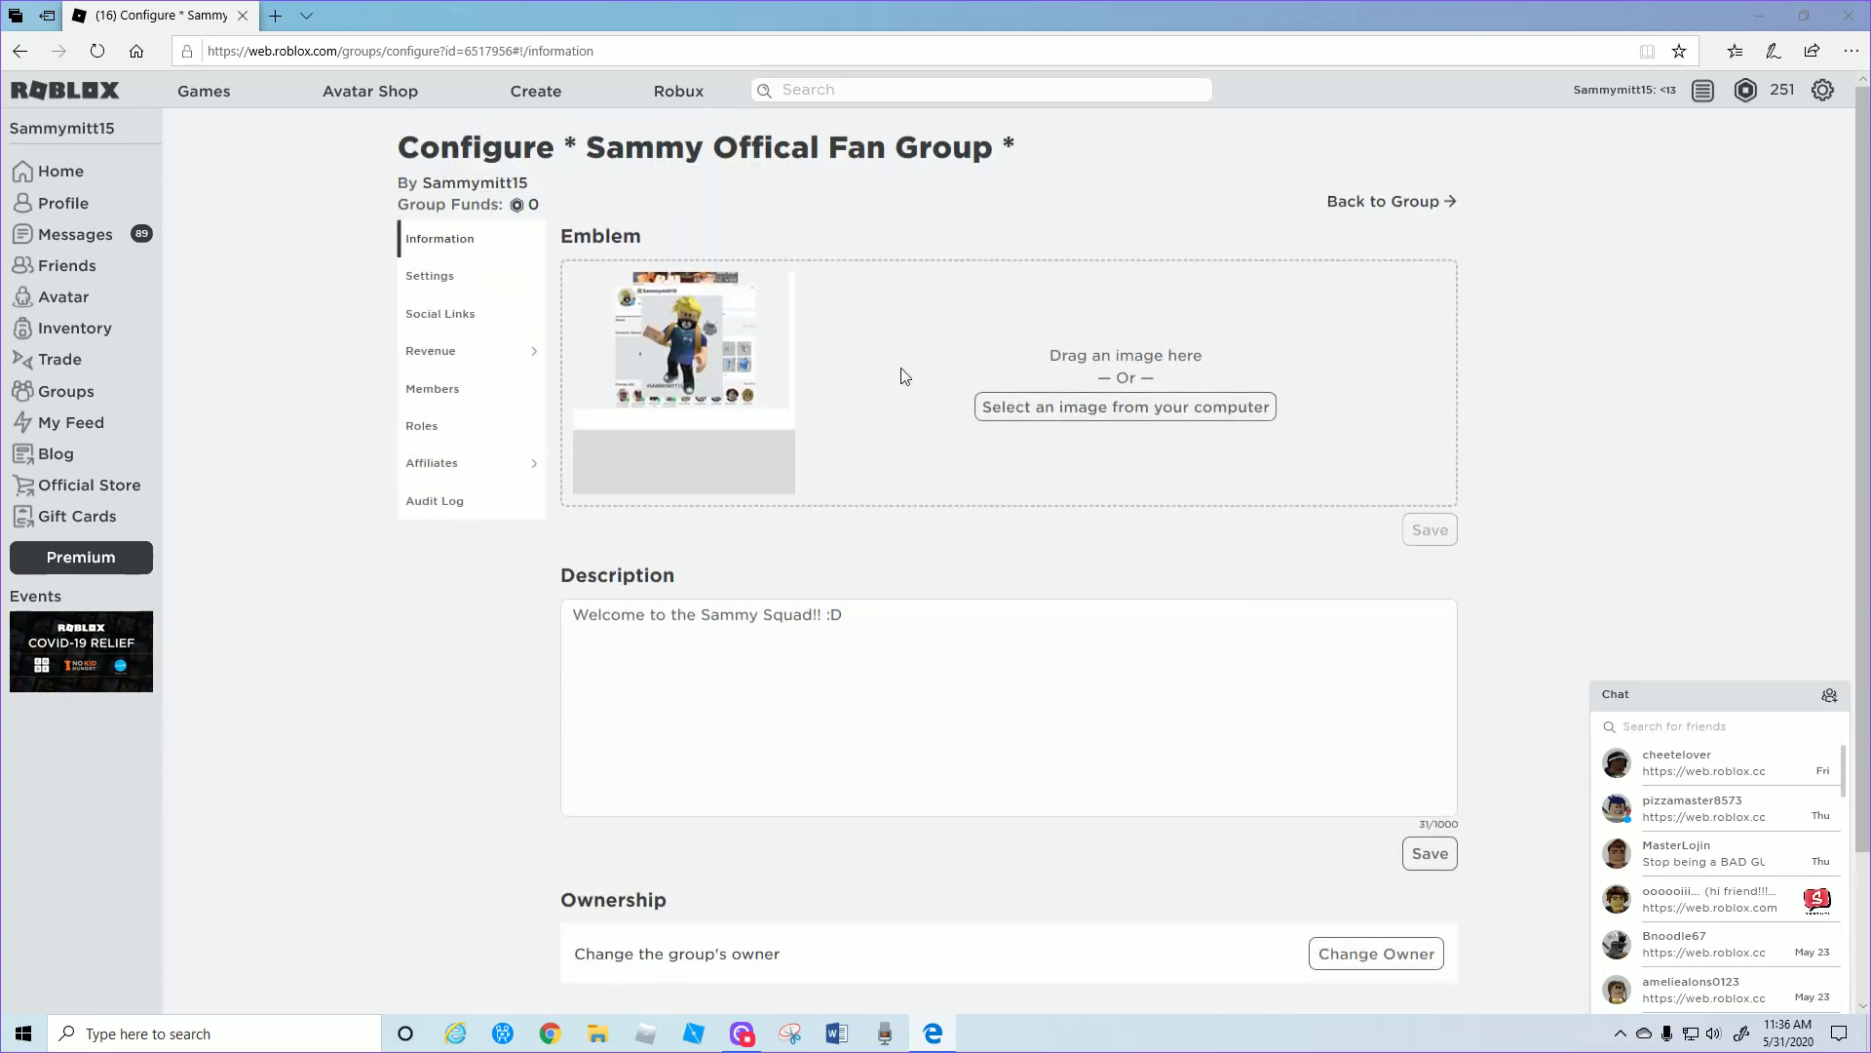
scroll(902, 375, down, 3)
scroll(839, 459, up, 3)
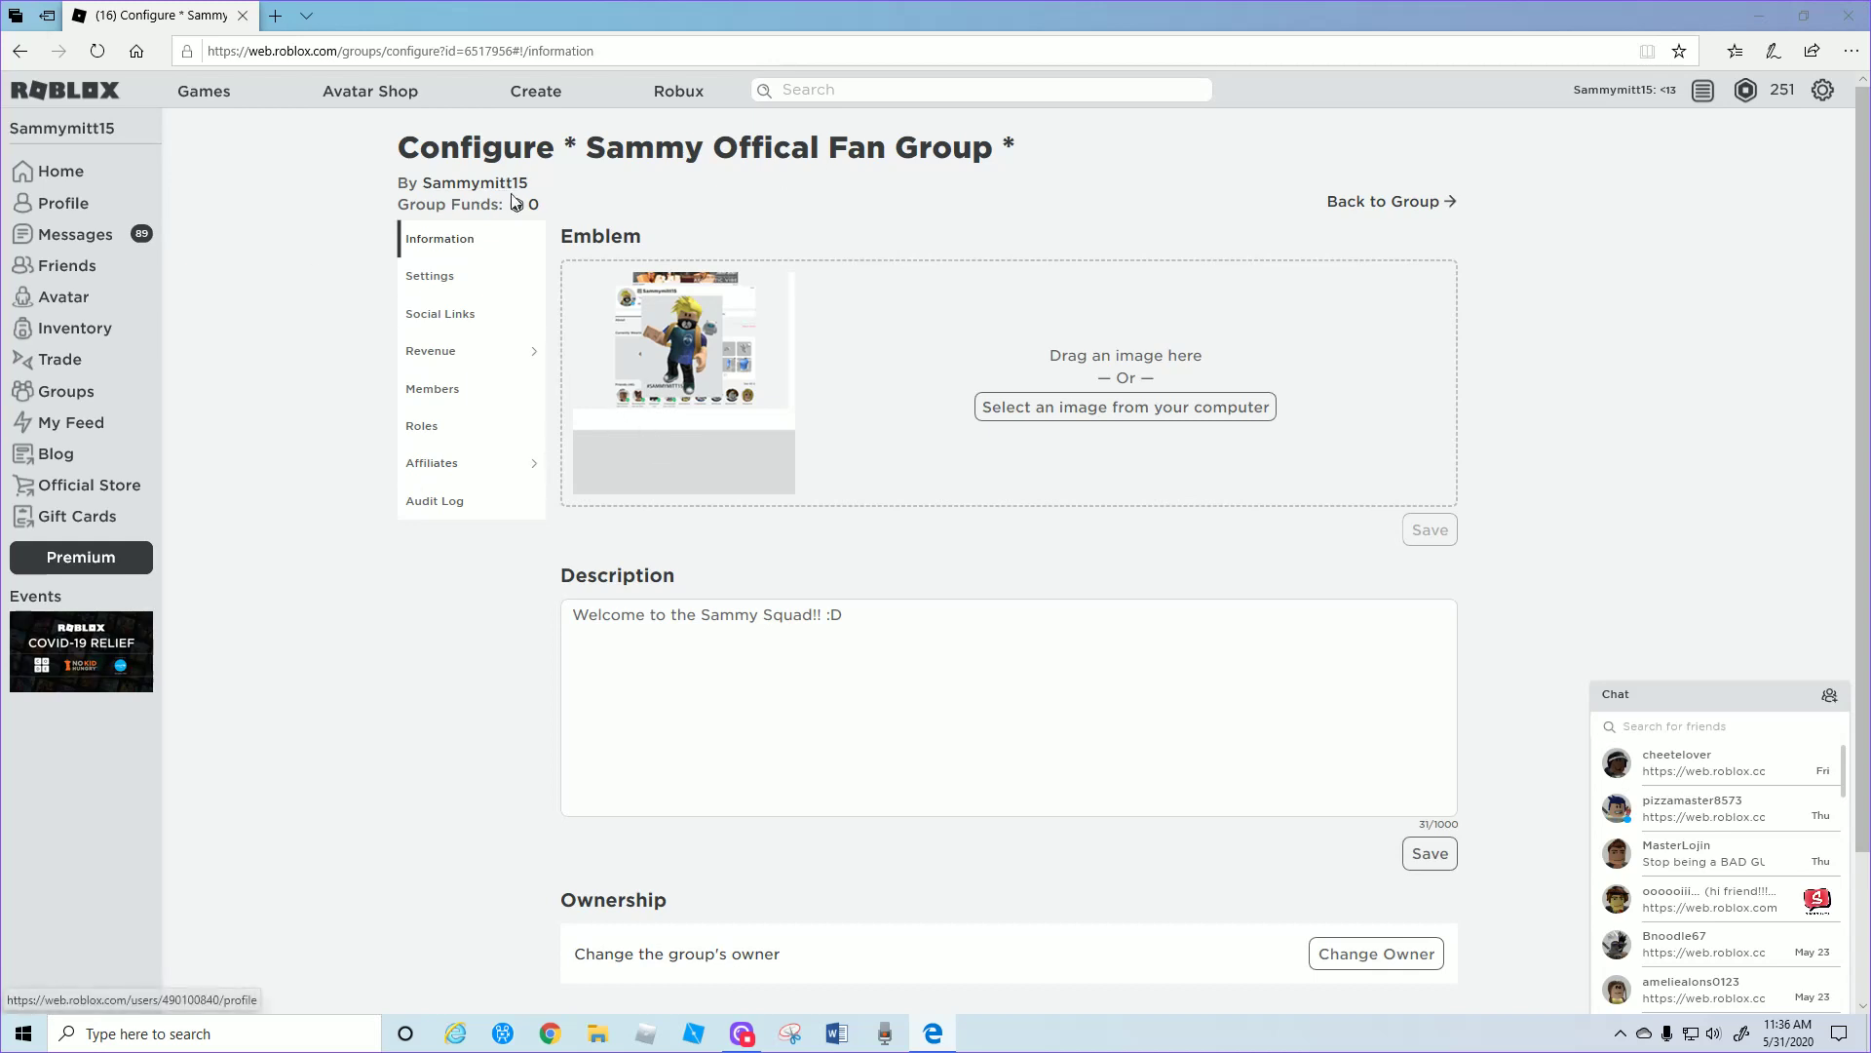
click(471, 287)
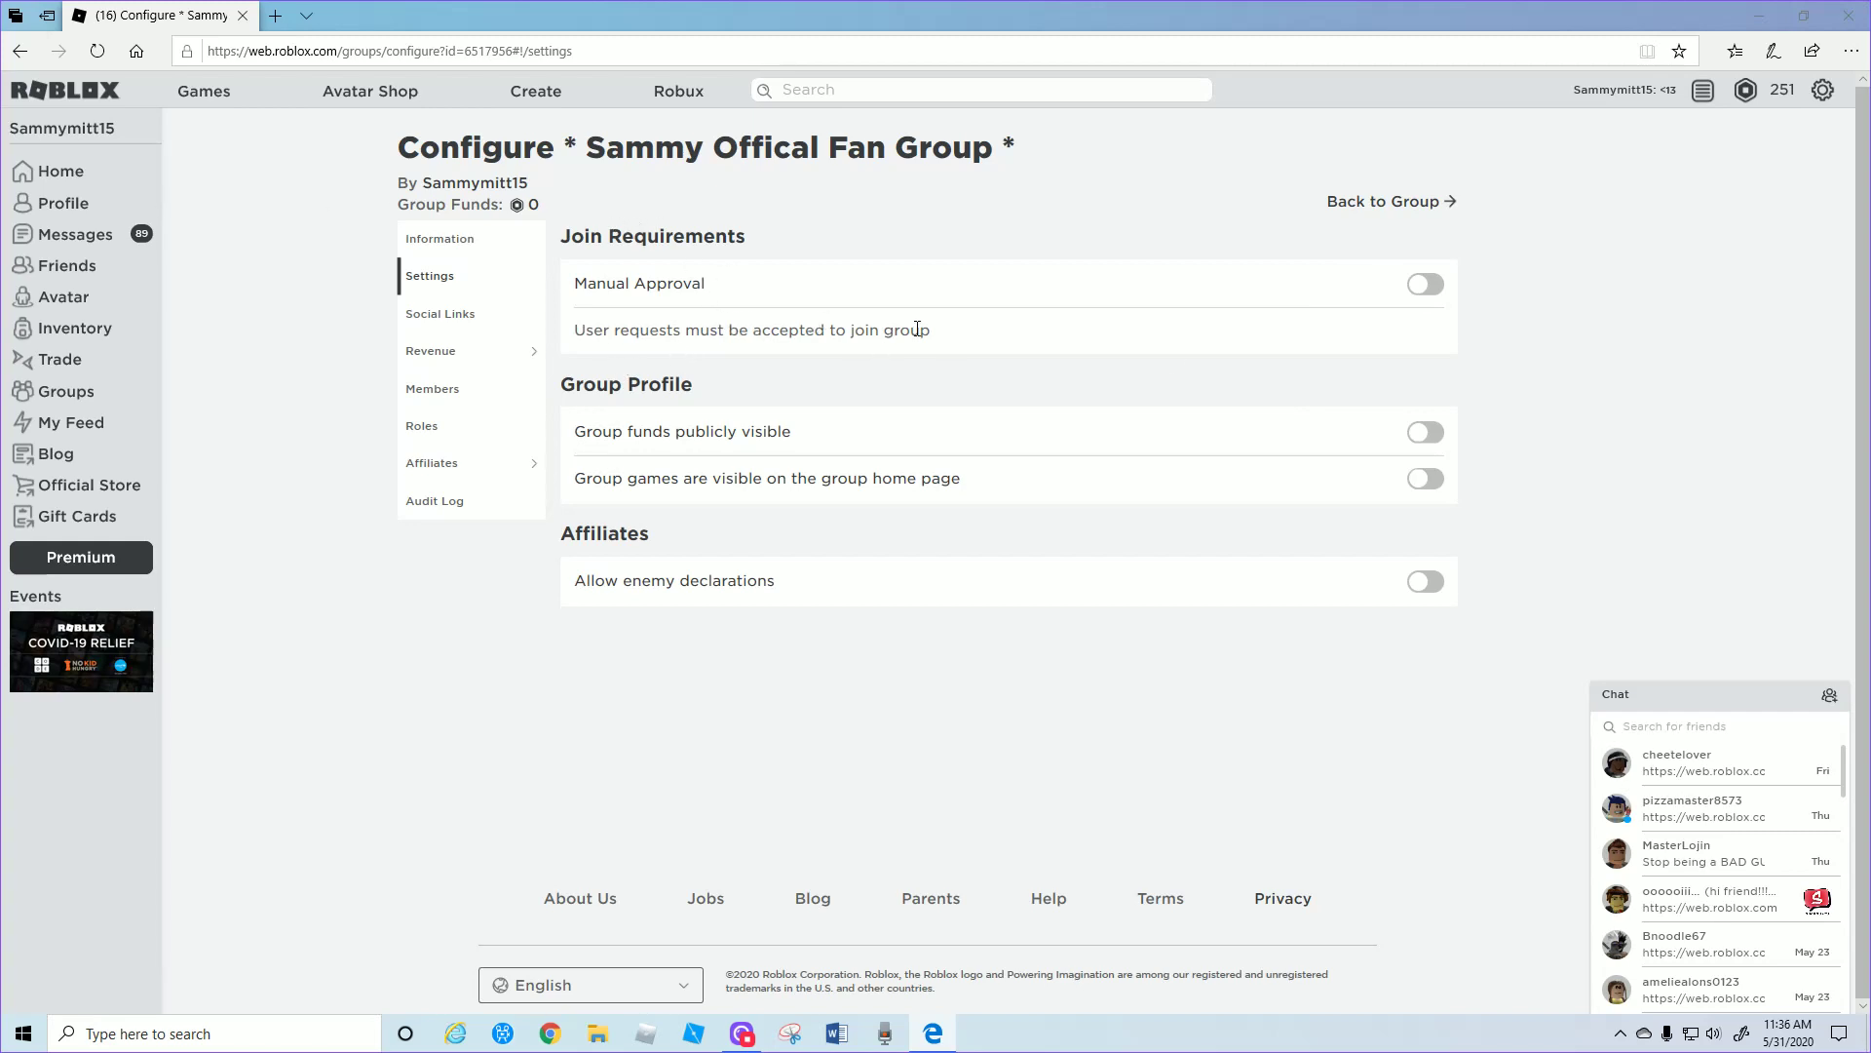
Step: Switch Manual Approval on and back off, then go to Social Links
drag(931, 331, 857, 350)
drag(582, 415, 764, 348)
click(946, 361)
click(1421, 284)
click(1430, 291)
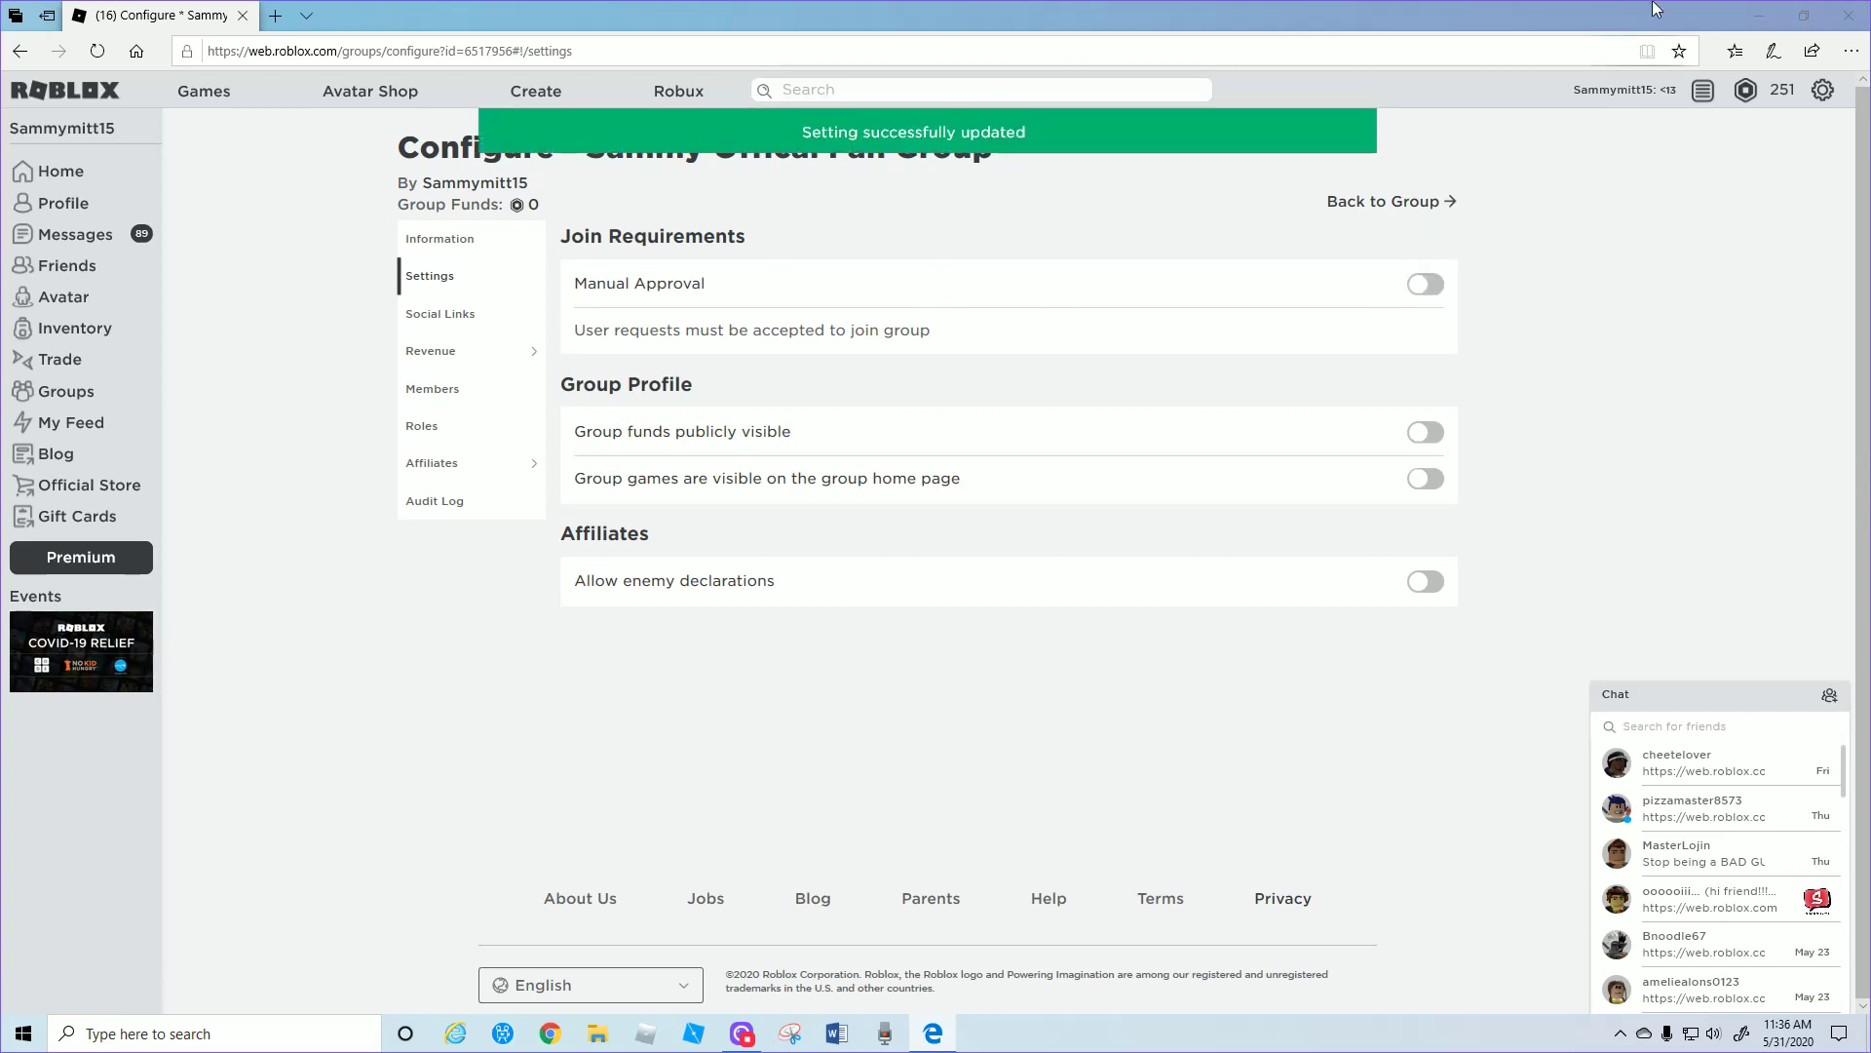
click(444, 315)
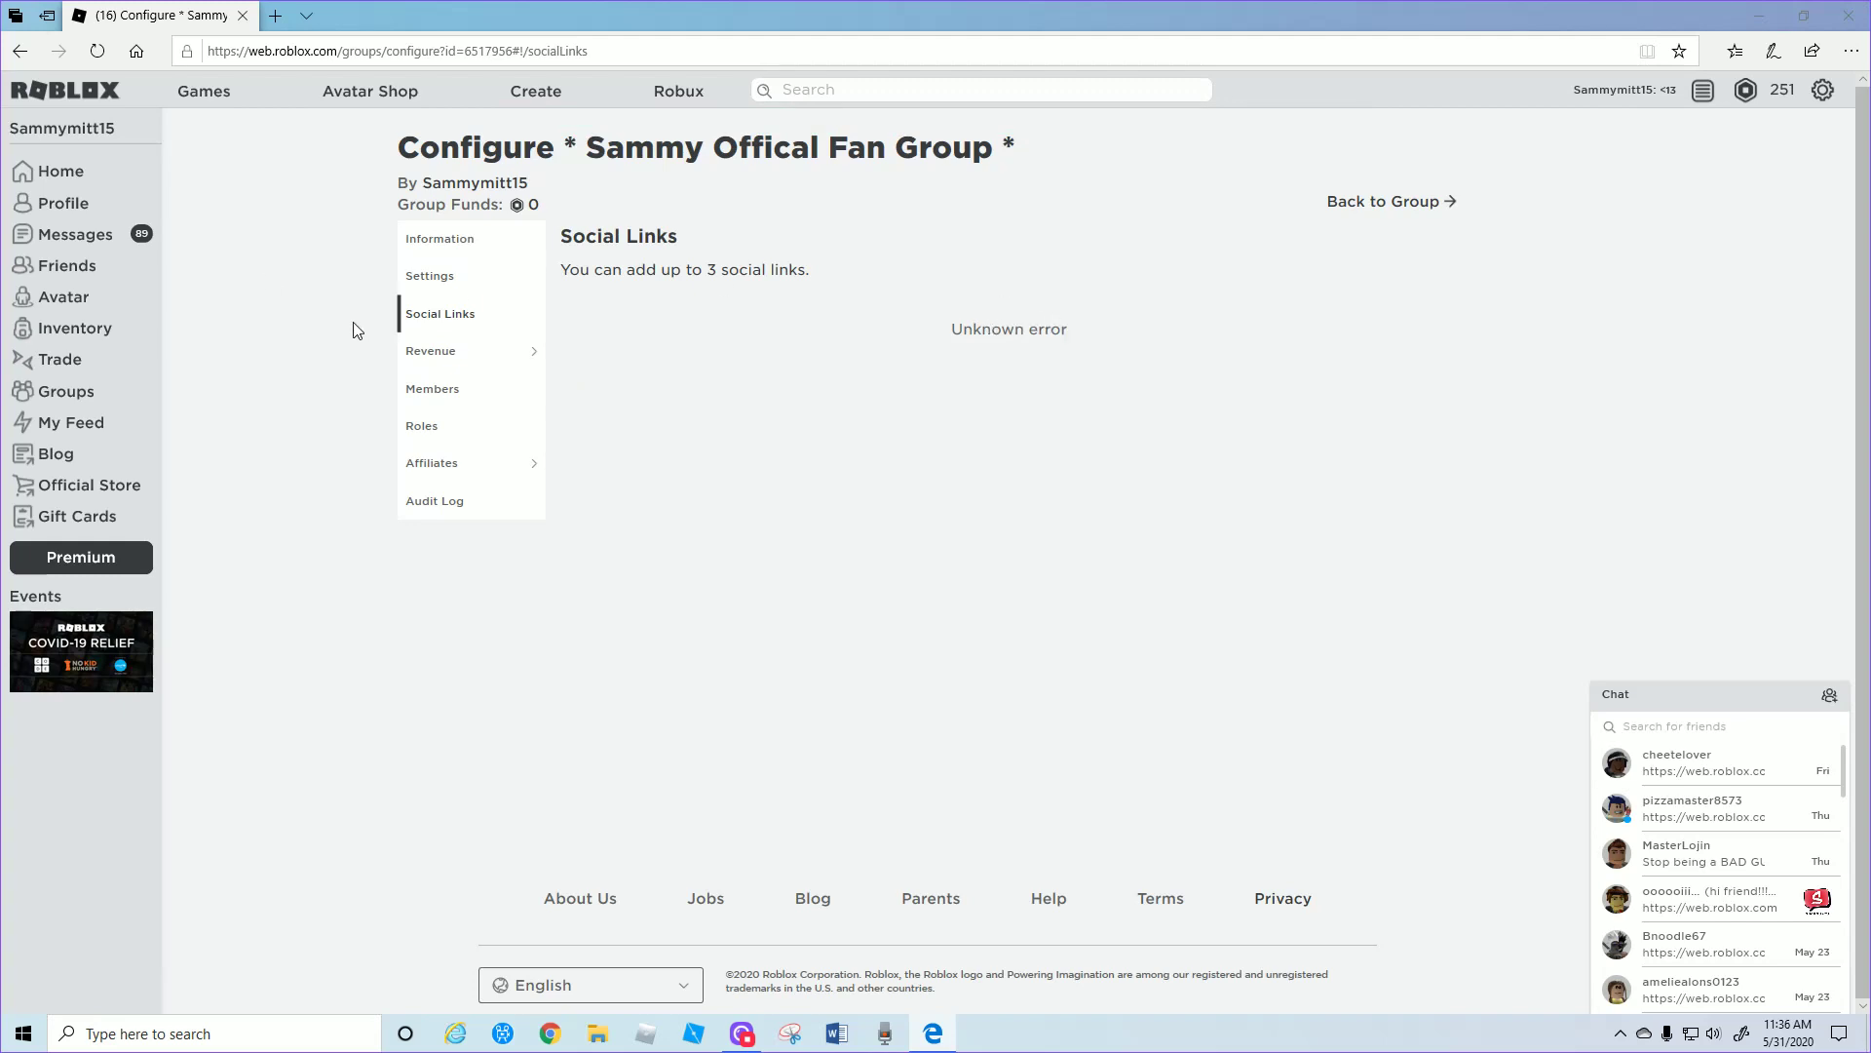
mouse_move(432, 351)
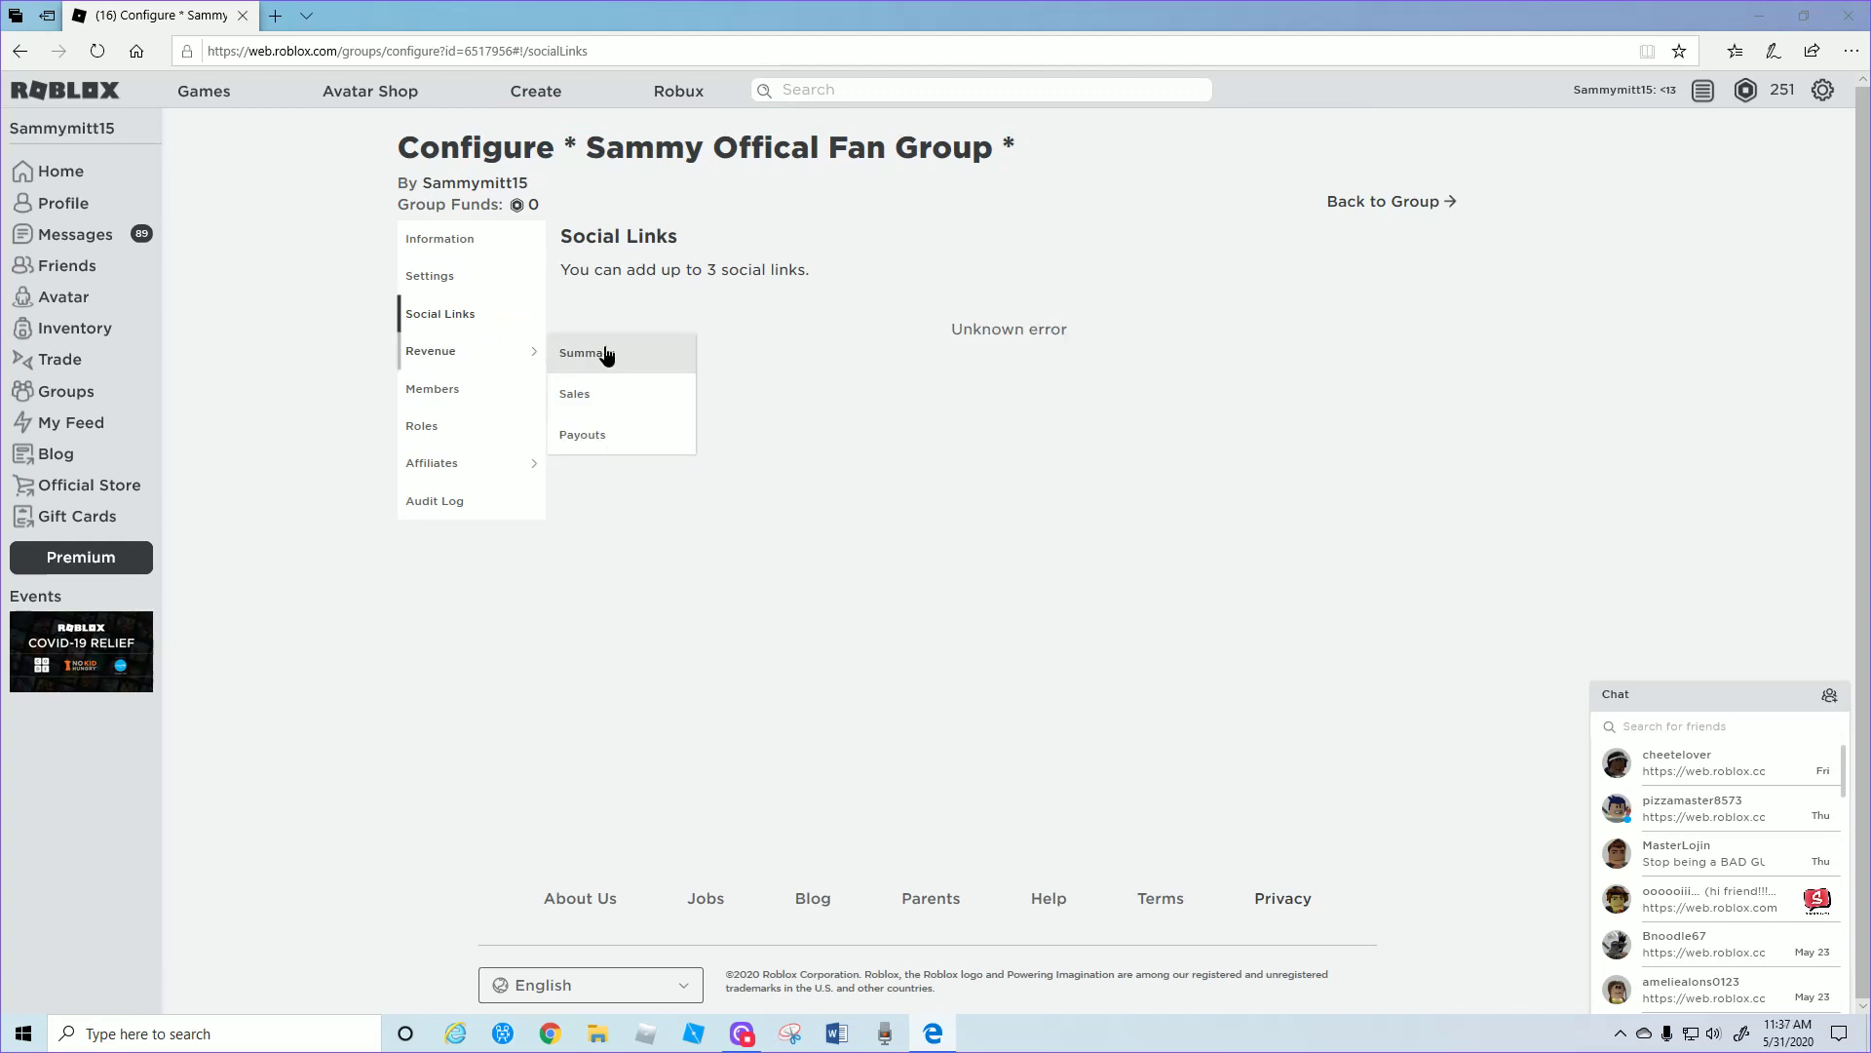
Step: View the revenue summary with its period changed from Day to Week
click(603, 354)
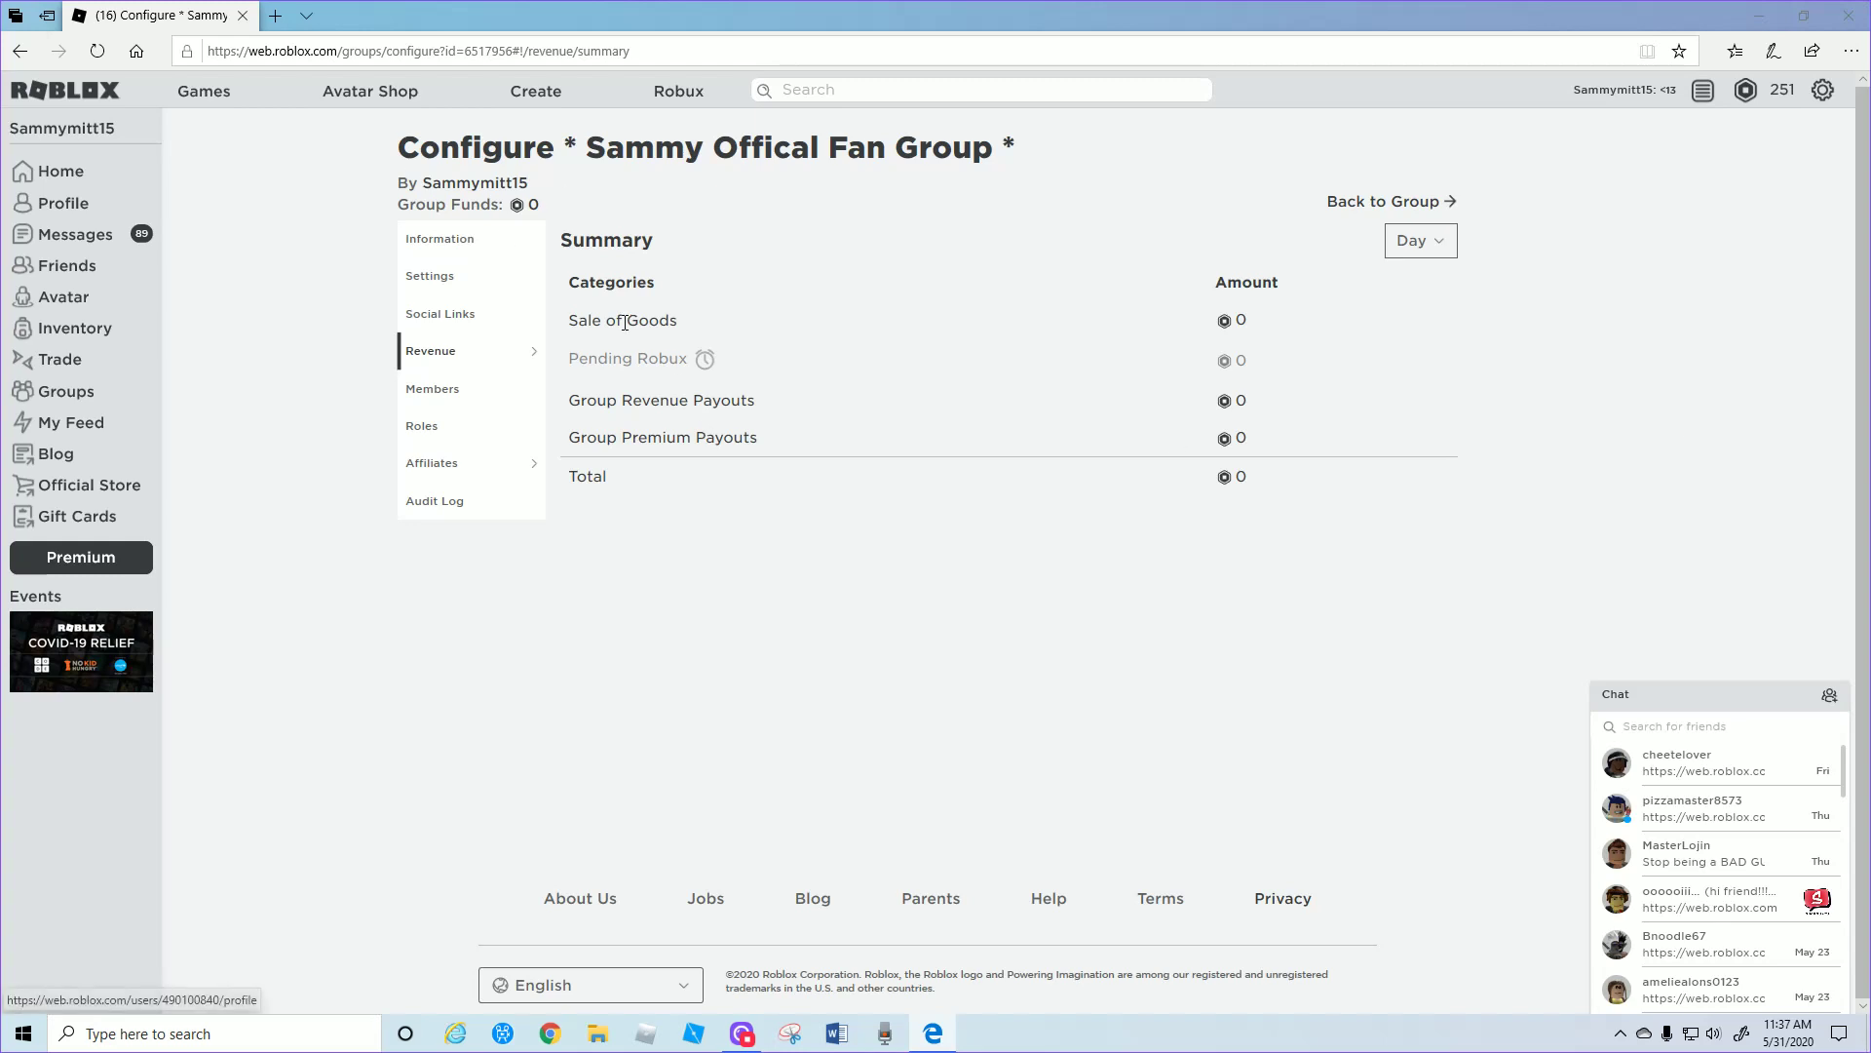
click(1404, 245)
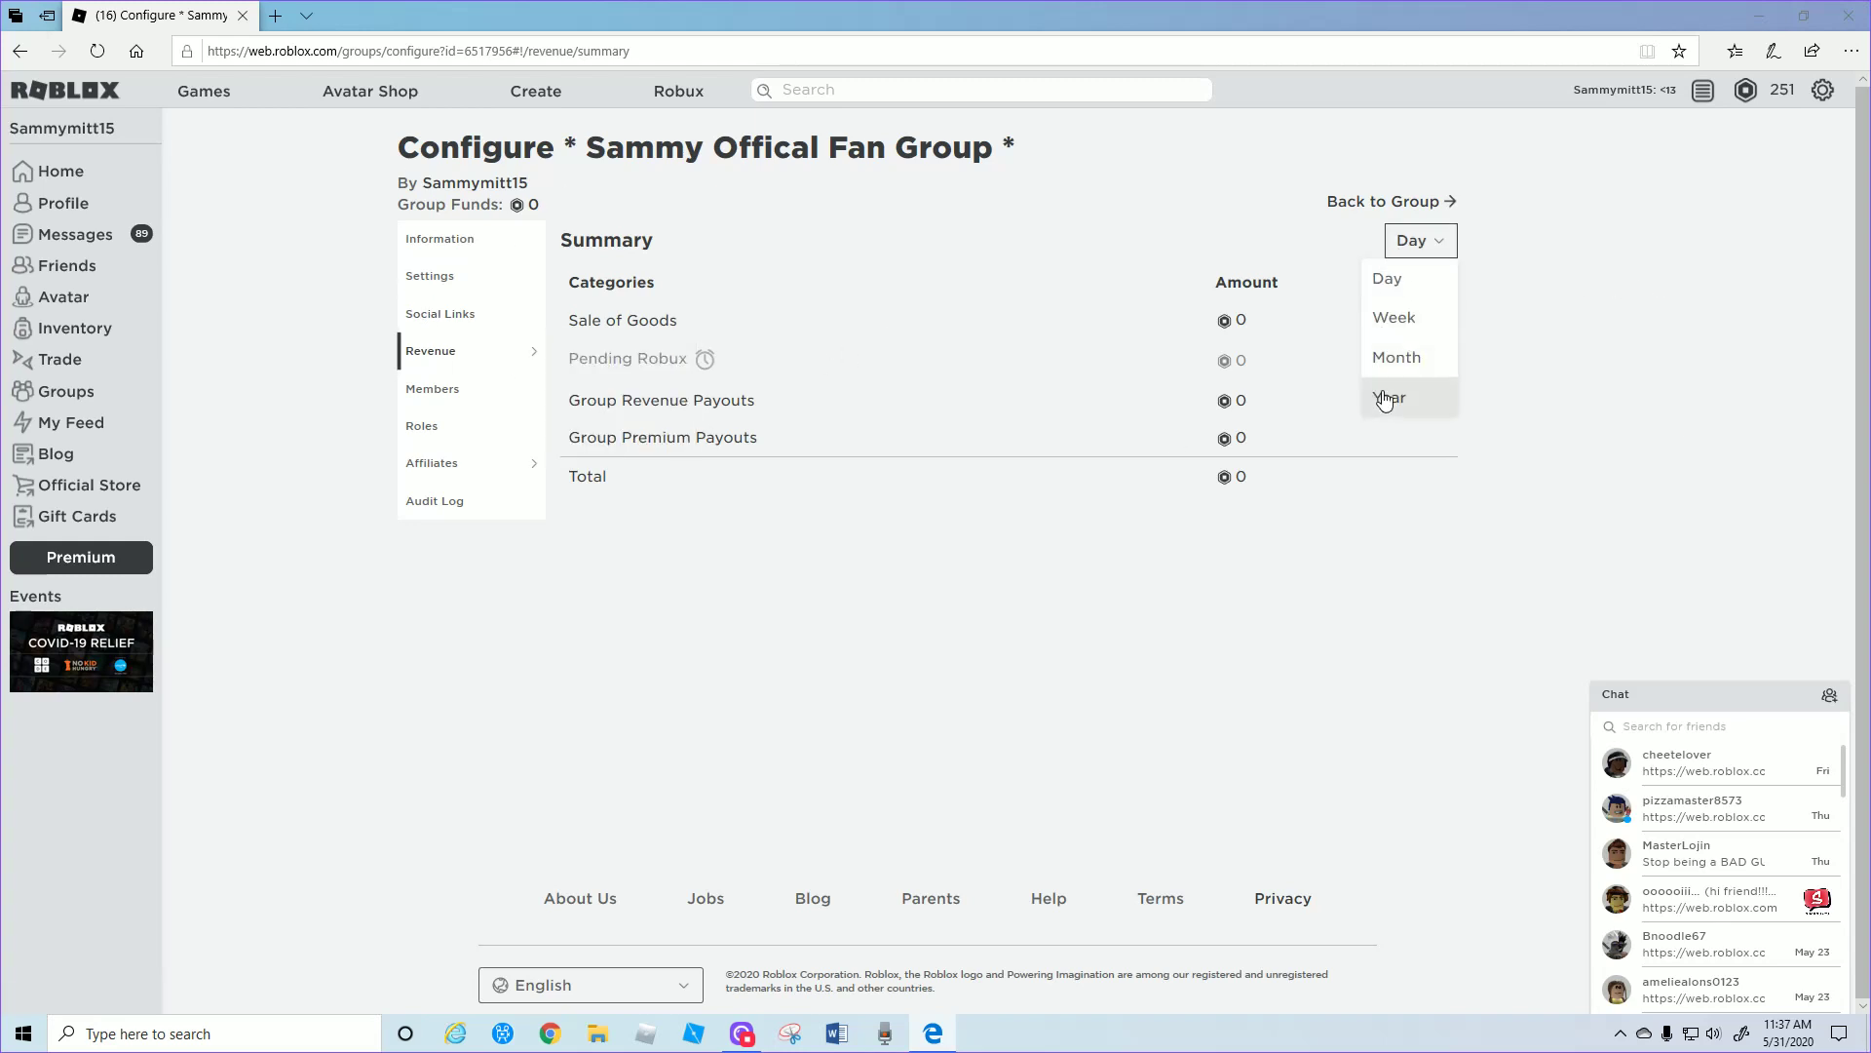
click(1401, 320)
Step: Return to the group page and reopen Configure Group
click(1429, 203)
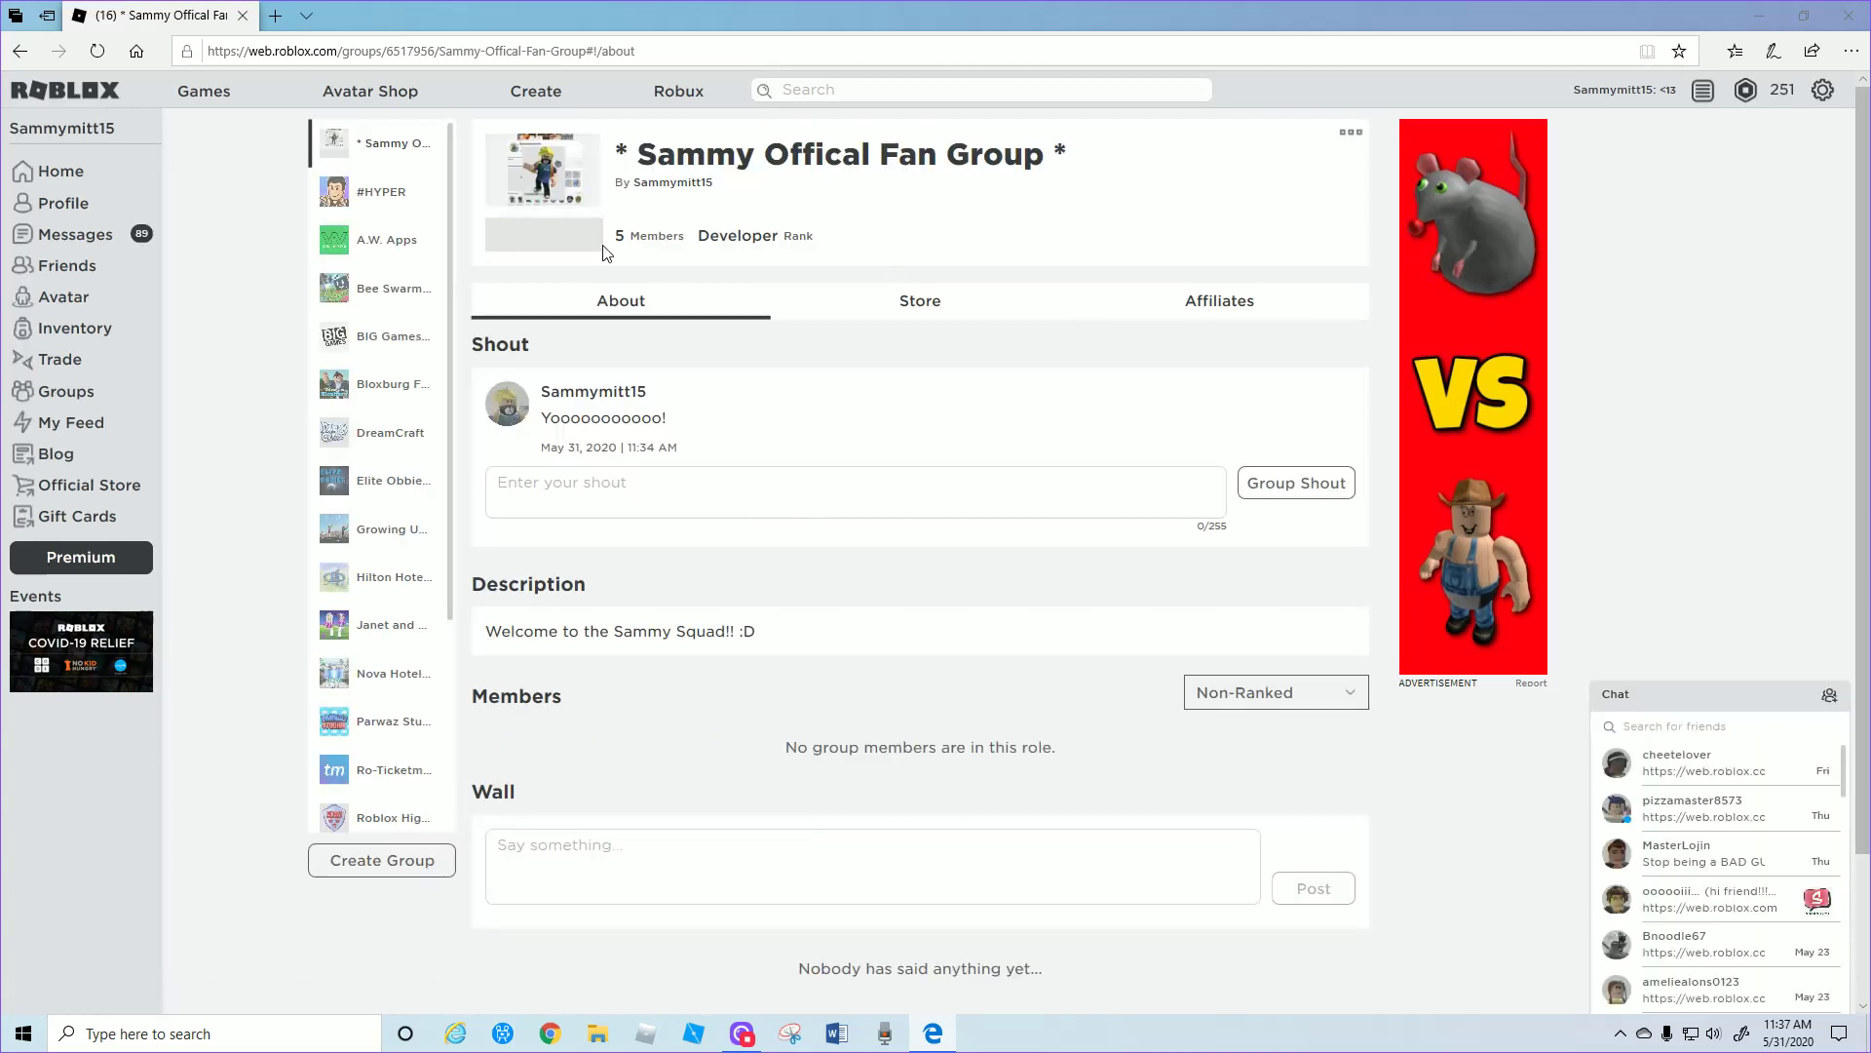
click(1351, 134)
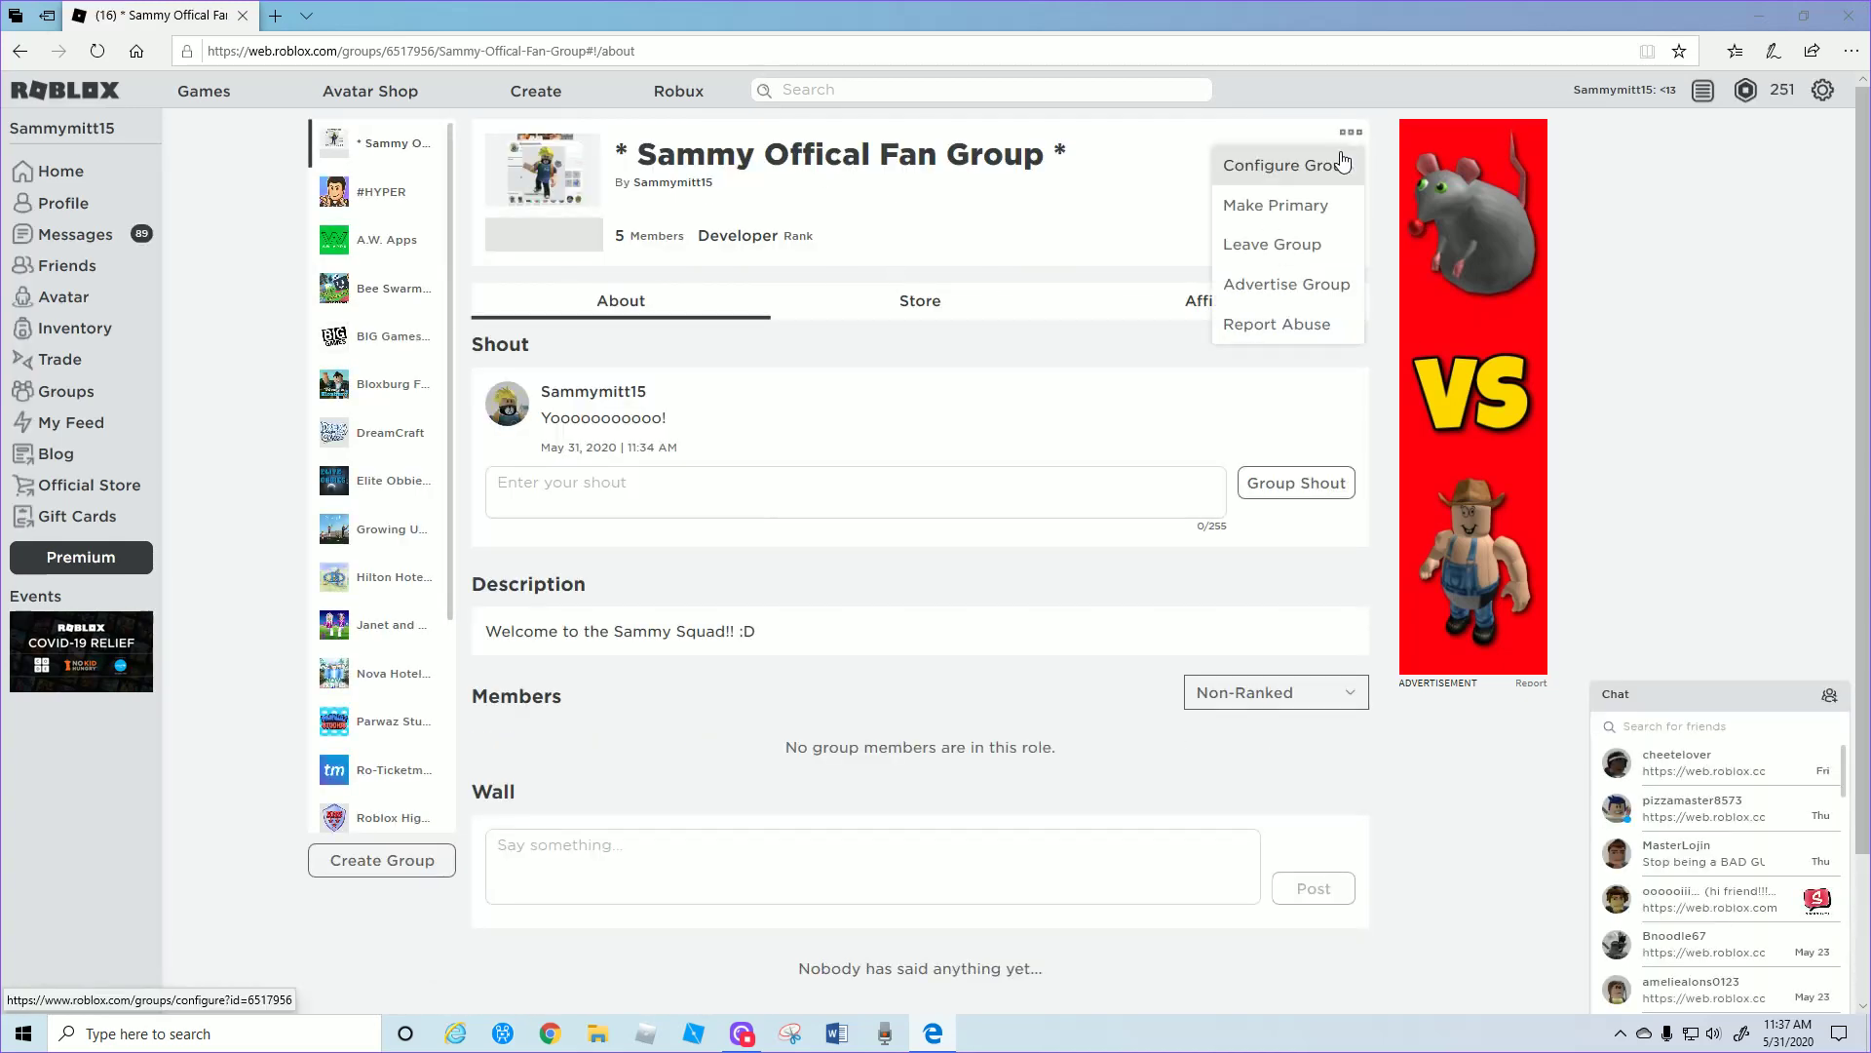
click(1286, 158)
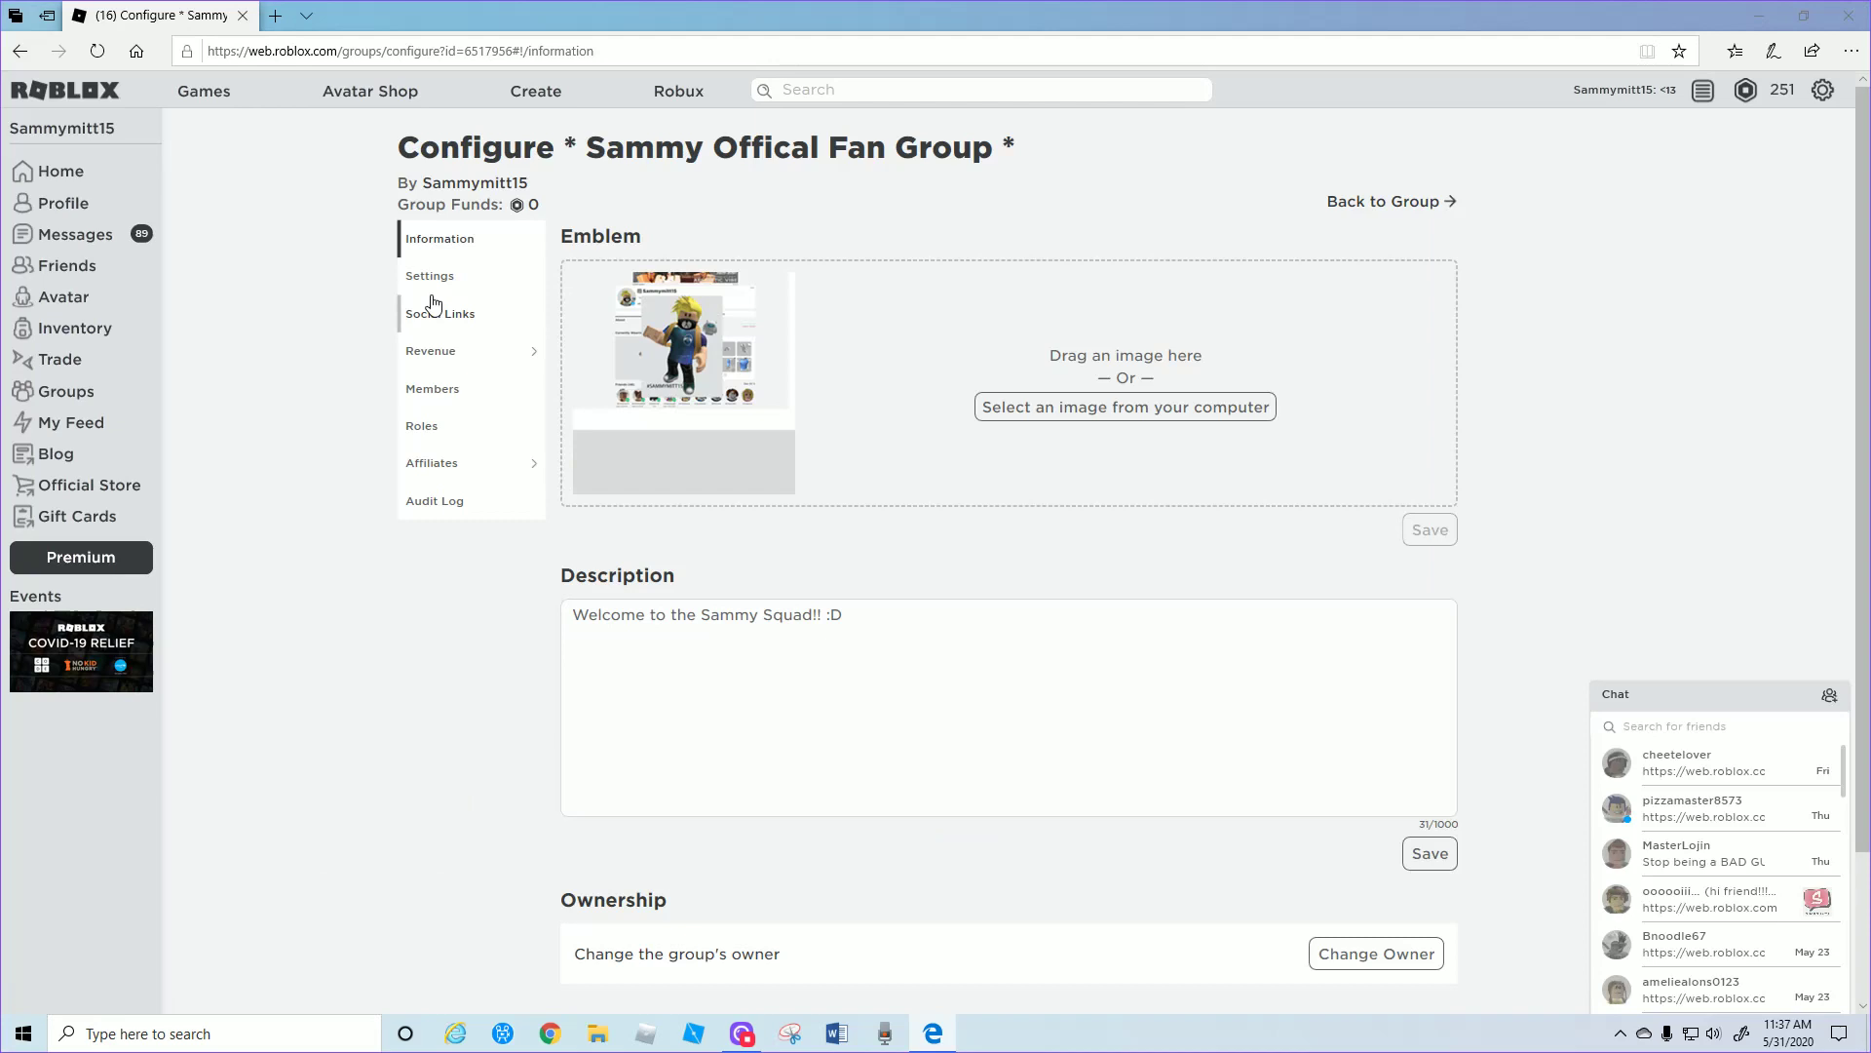
click(468, 351)
mouse_move(432, 352)
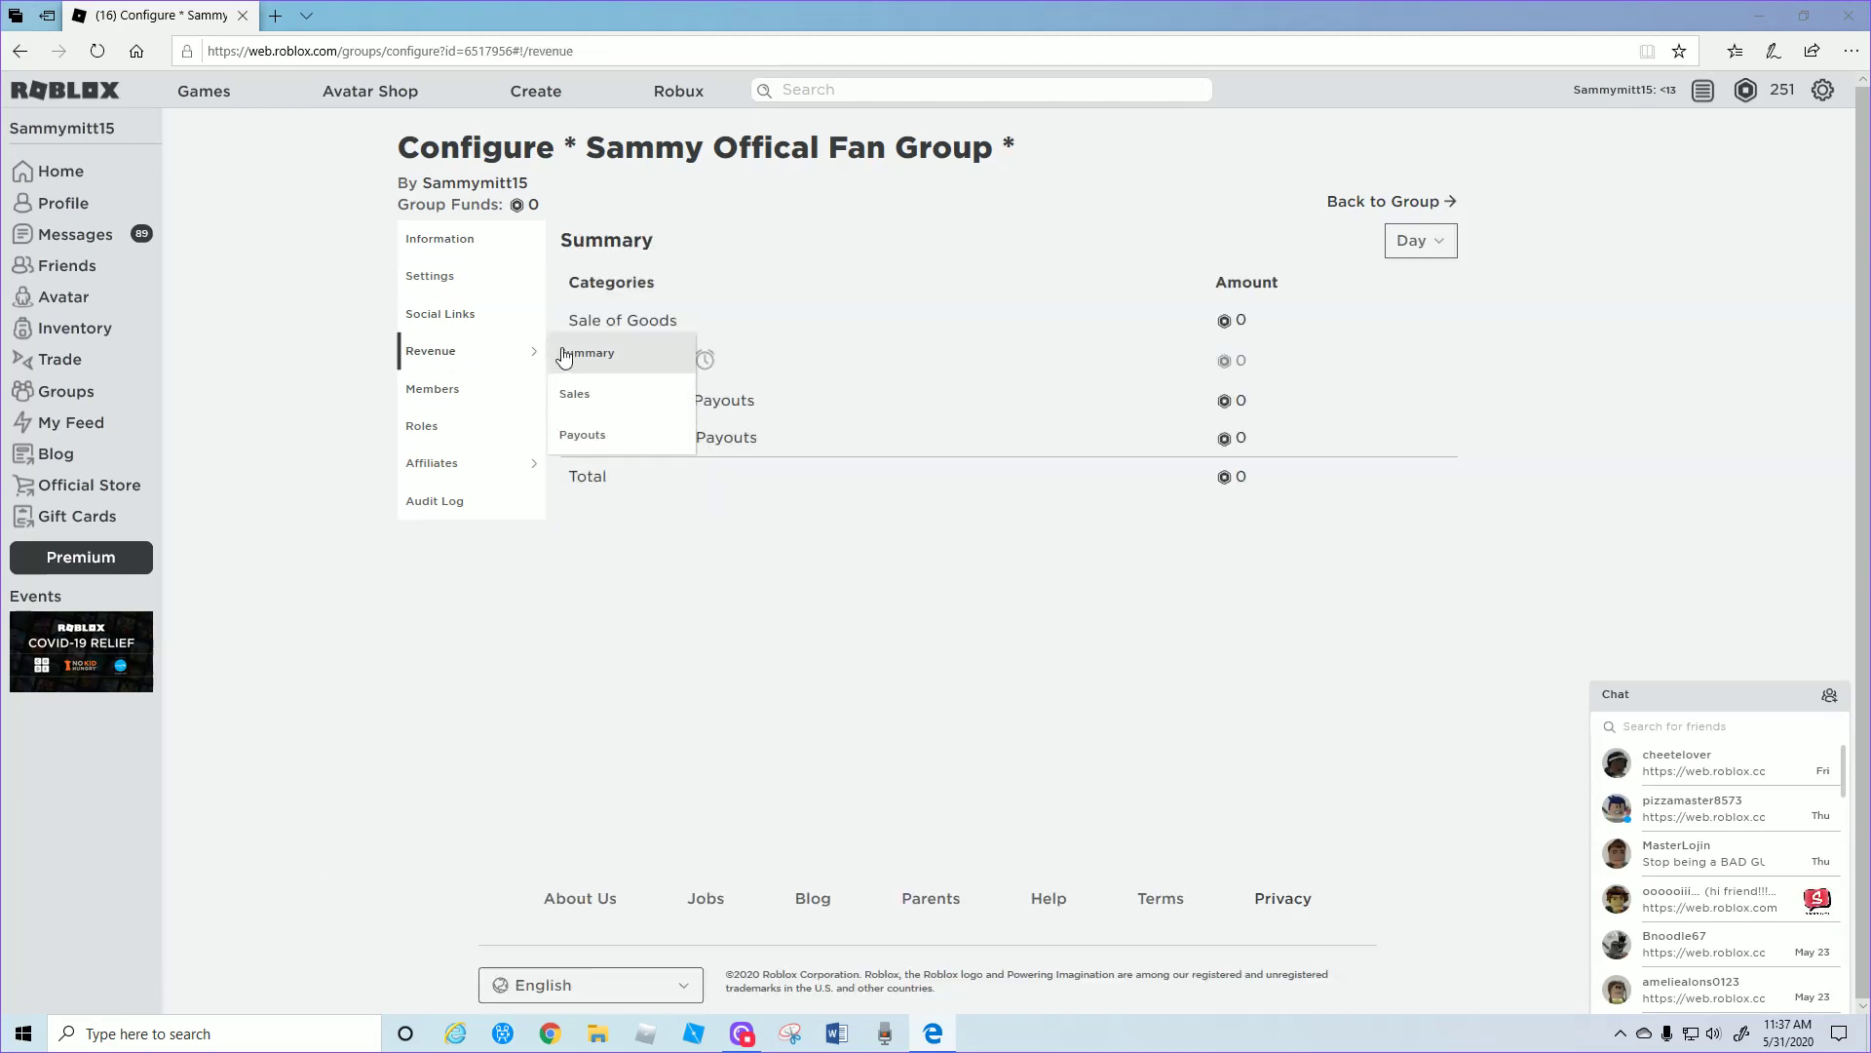
click(625, 435)
click(722, 320)
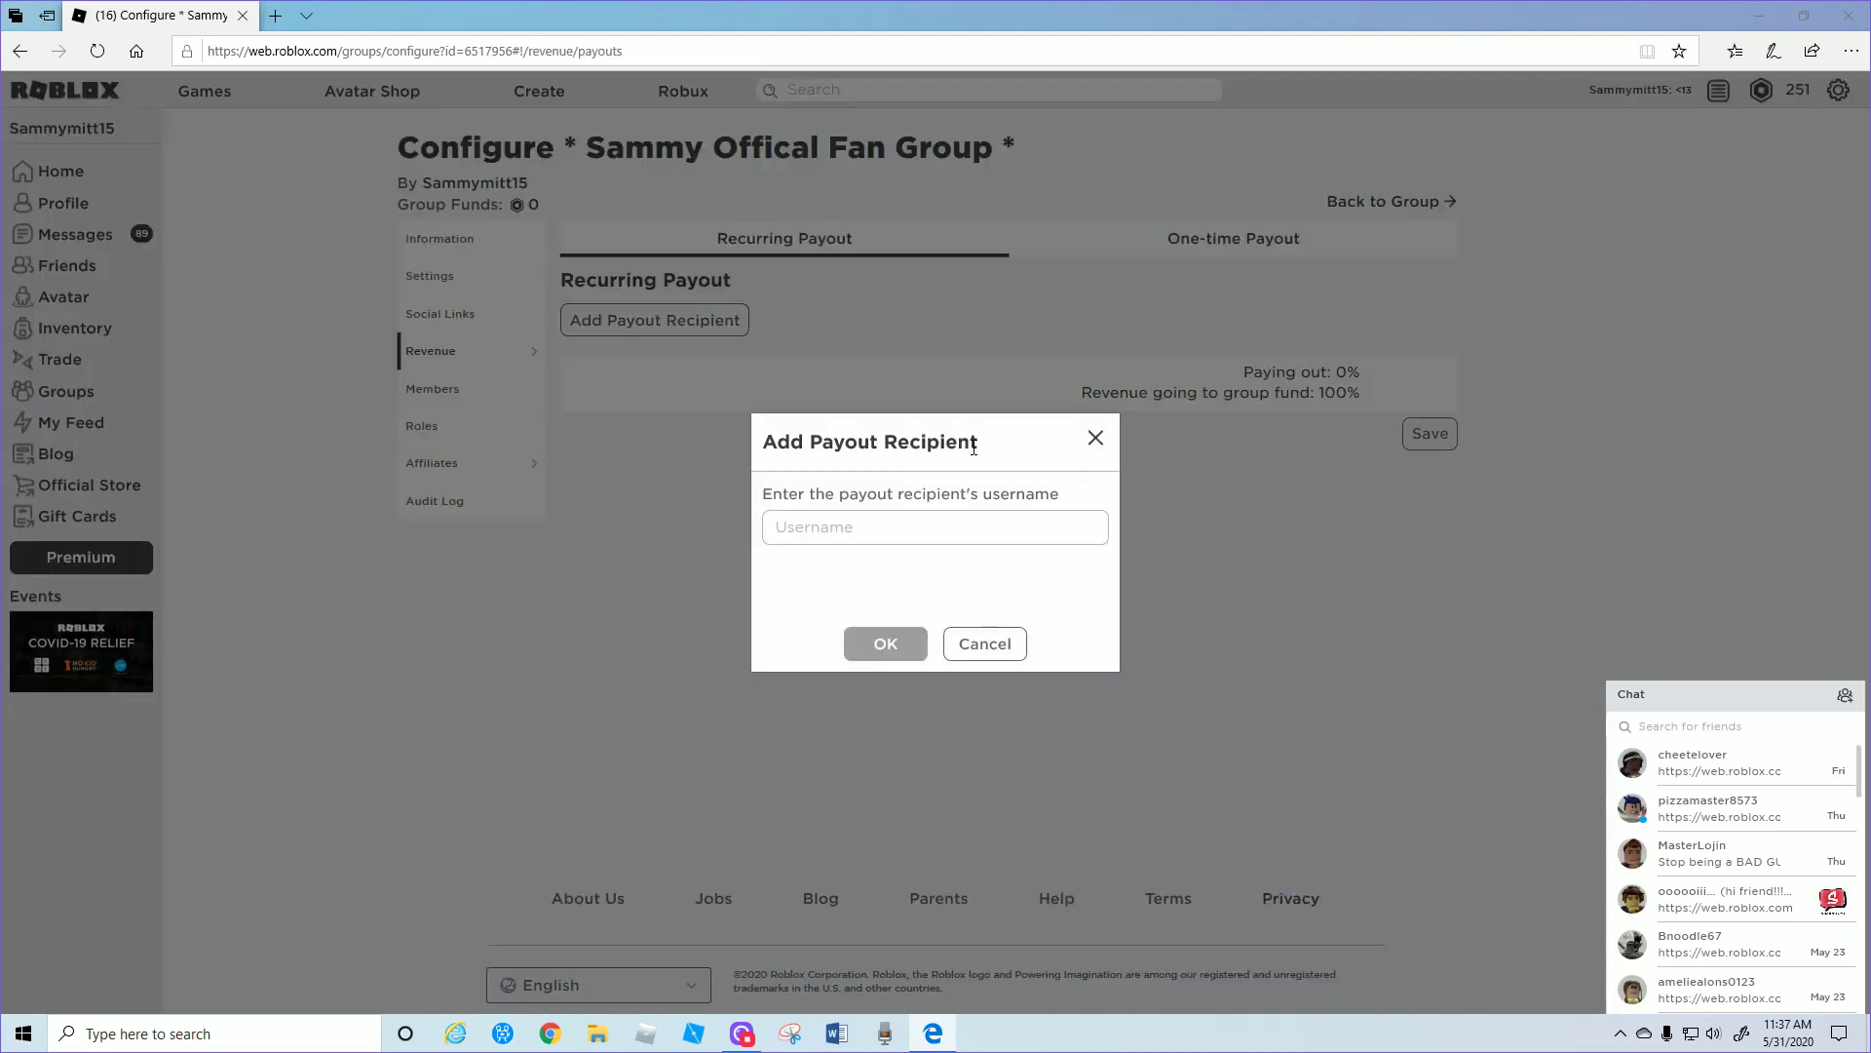
text(p)
text(masy)
text(ter8574)
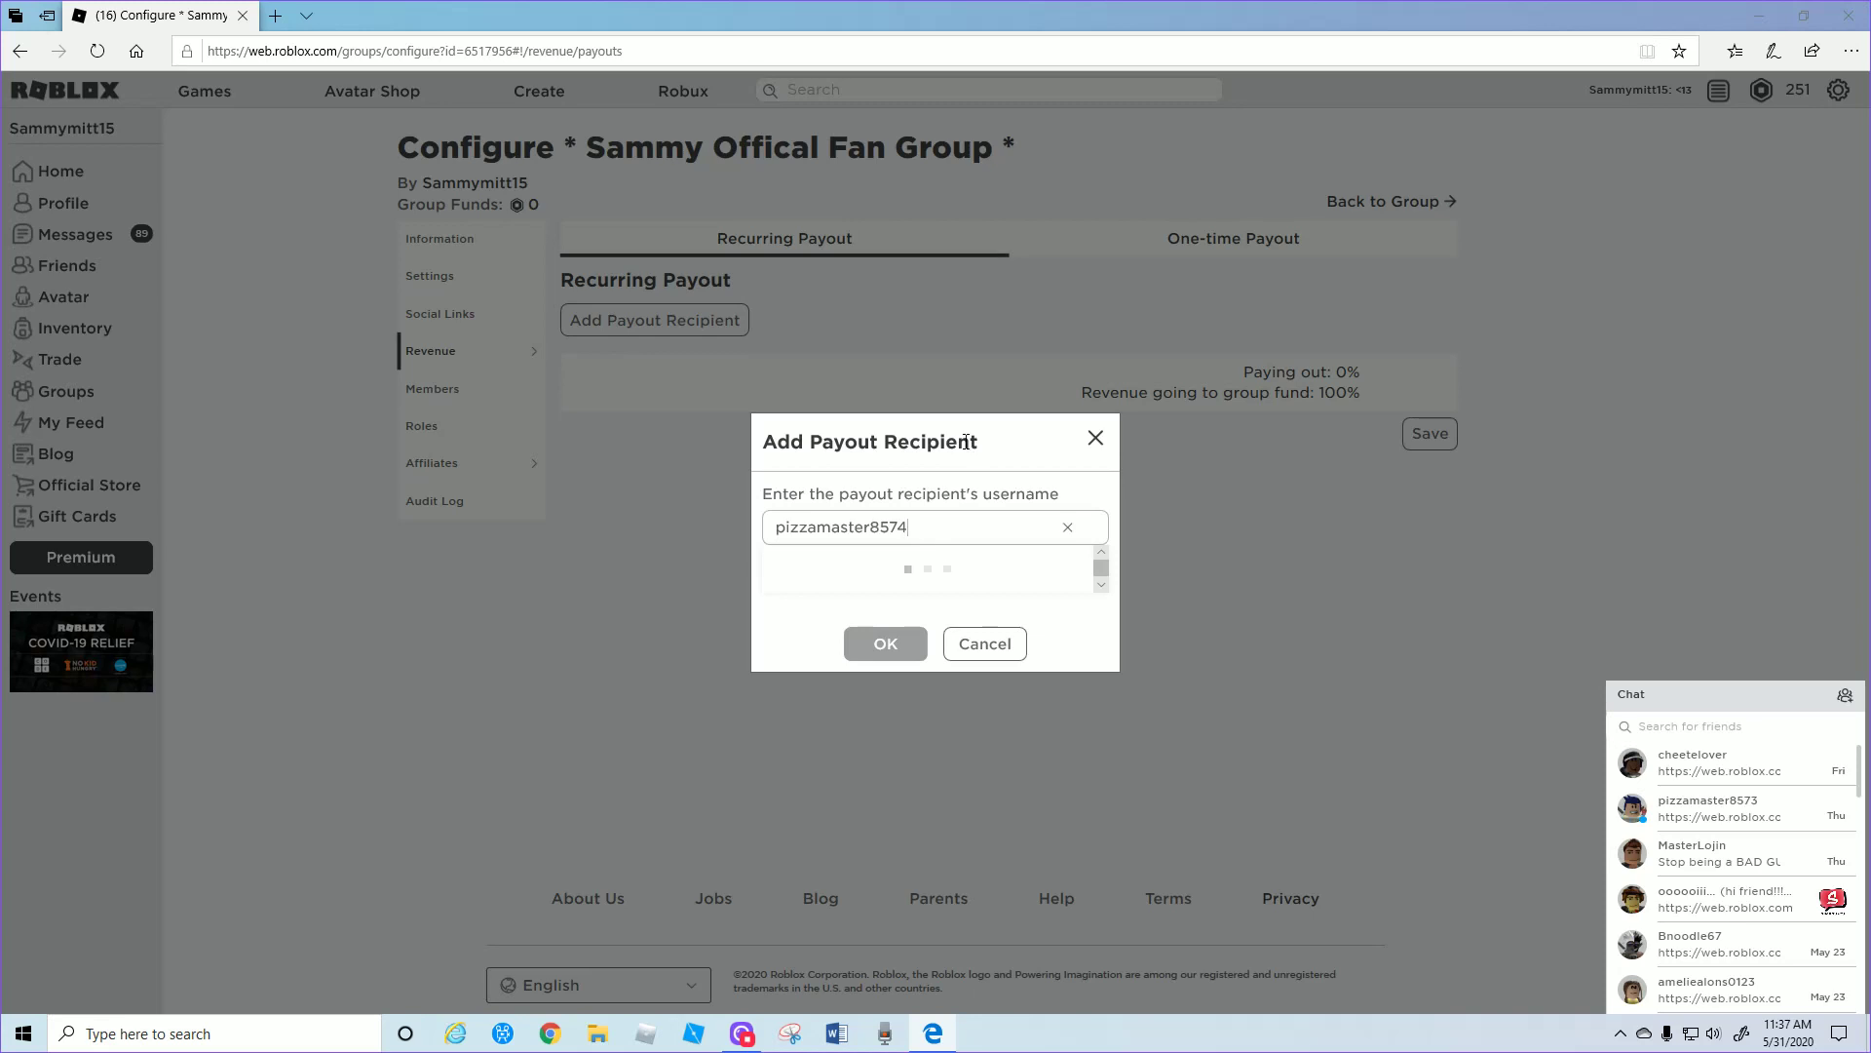
key(BackSpace)
text(3)
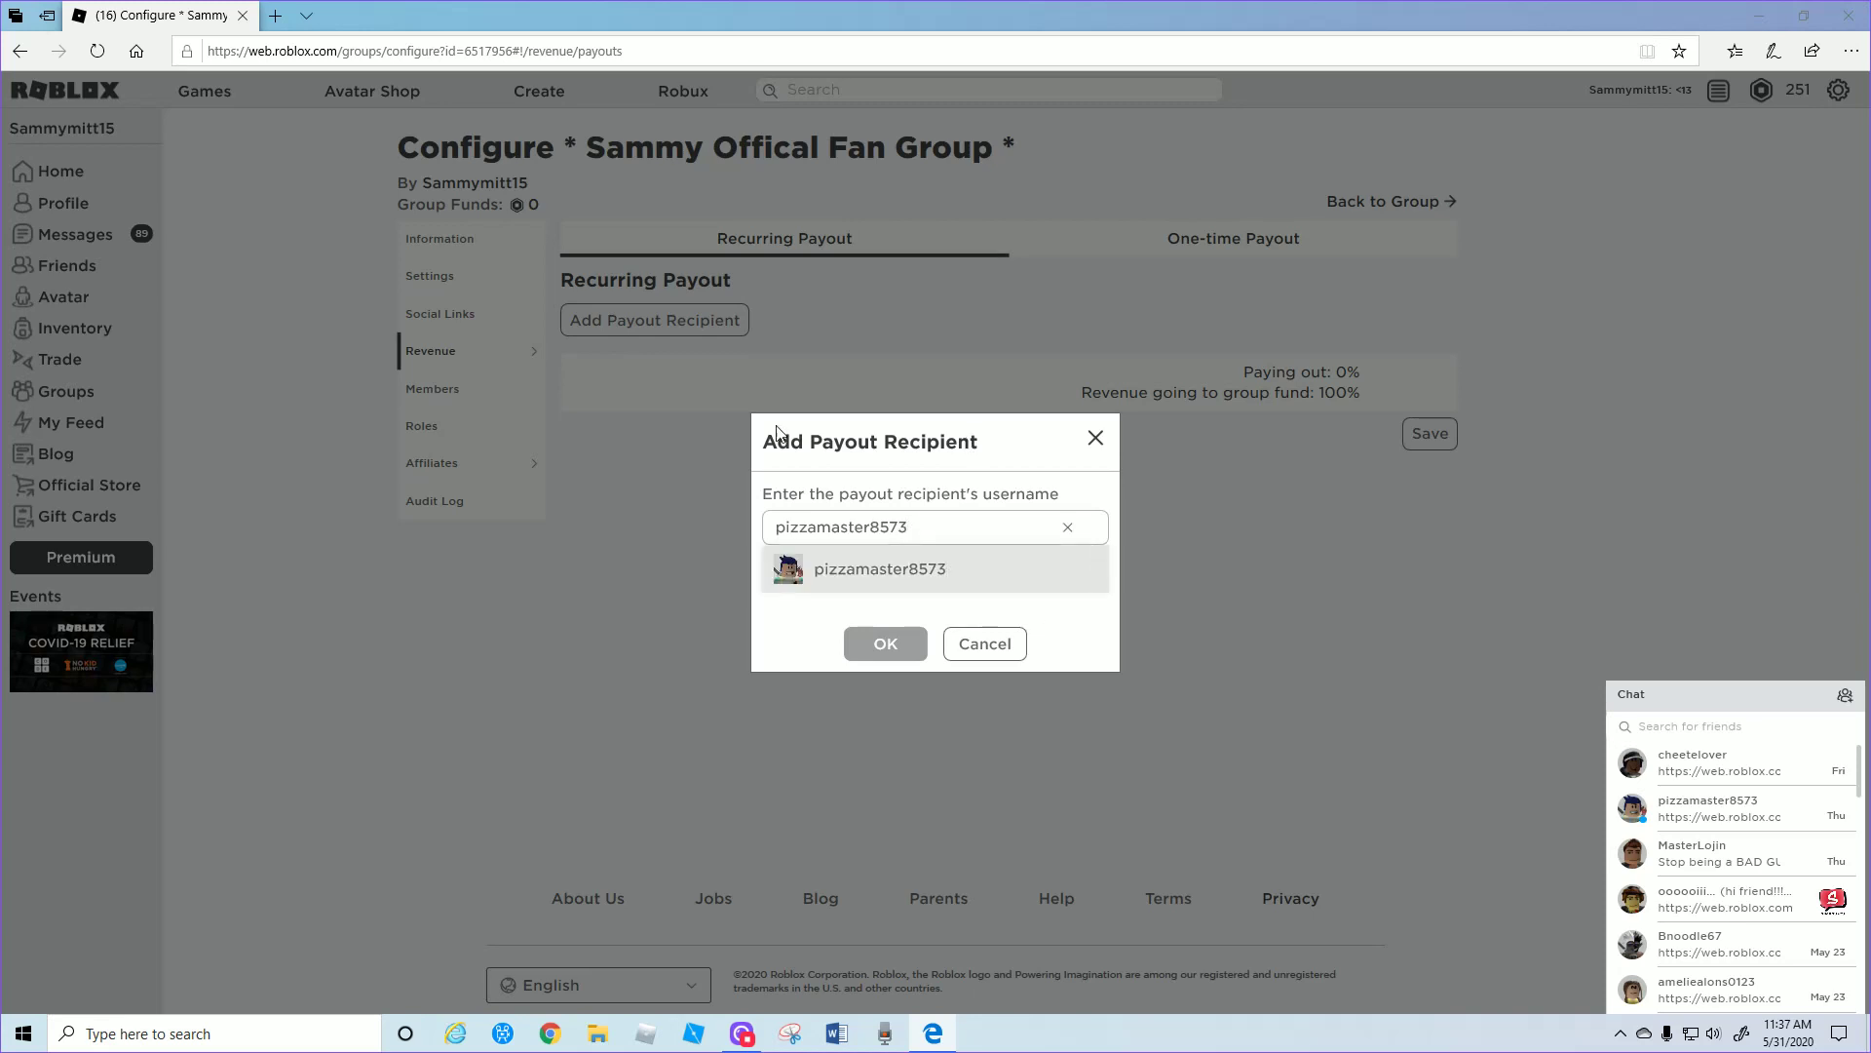
click(921, 587)
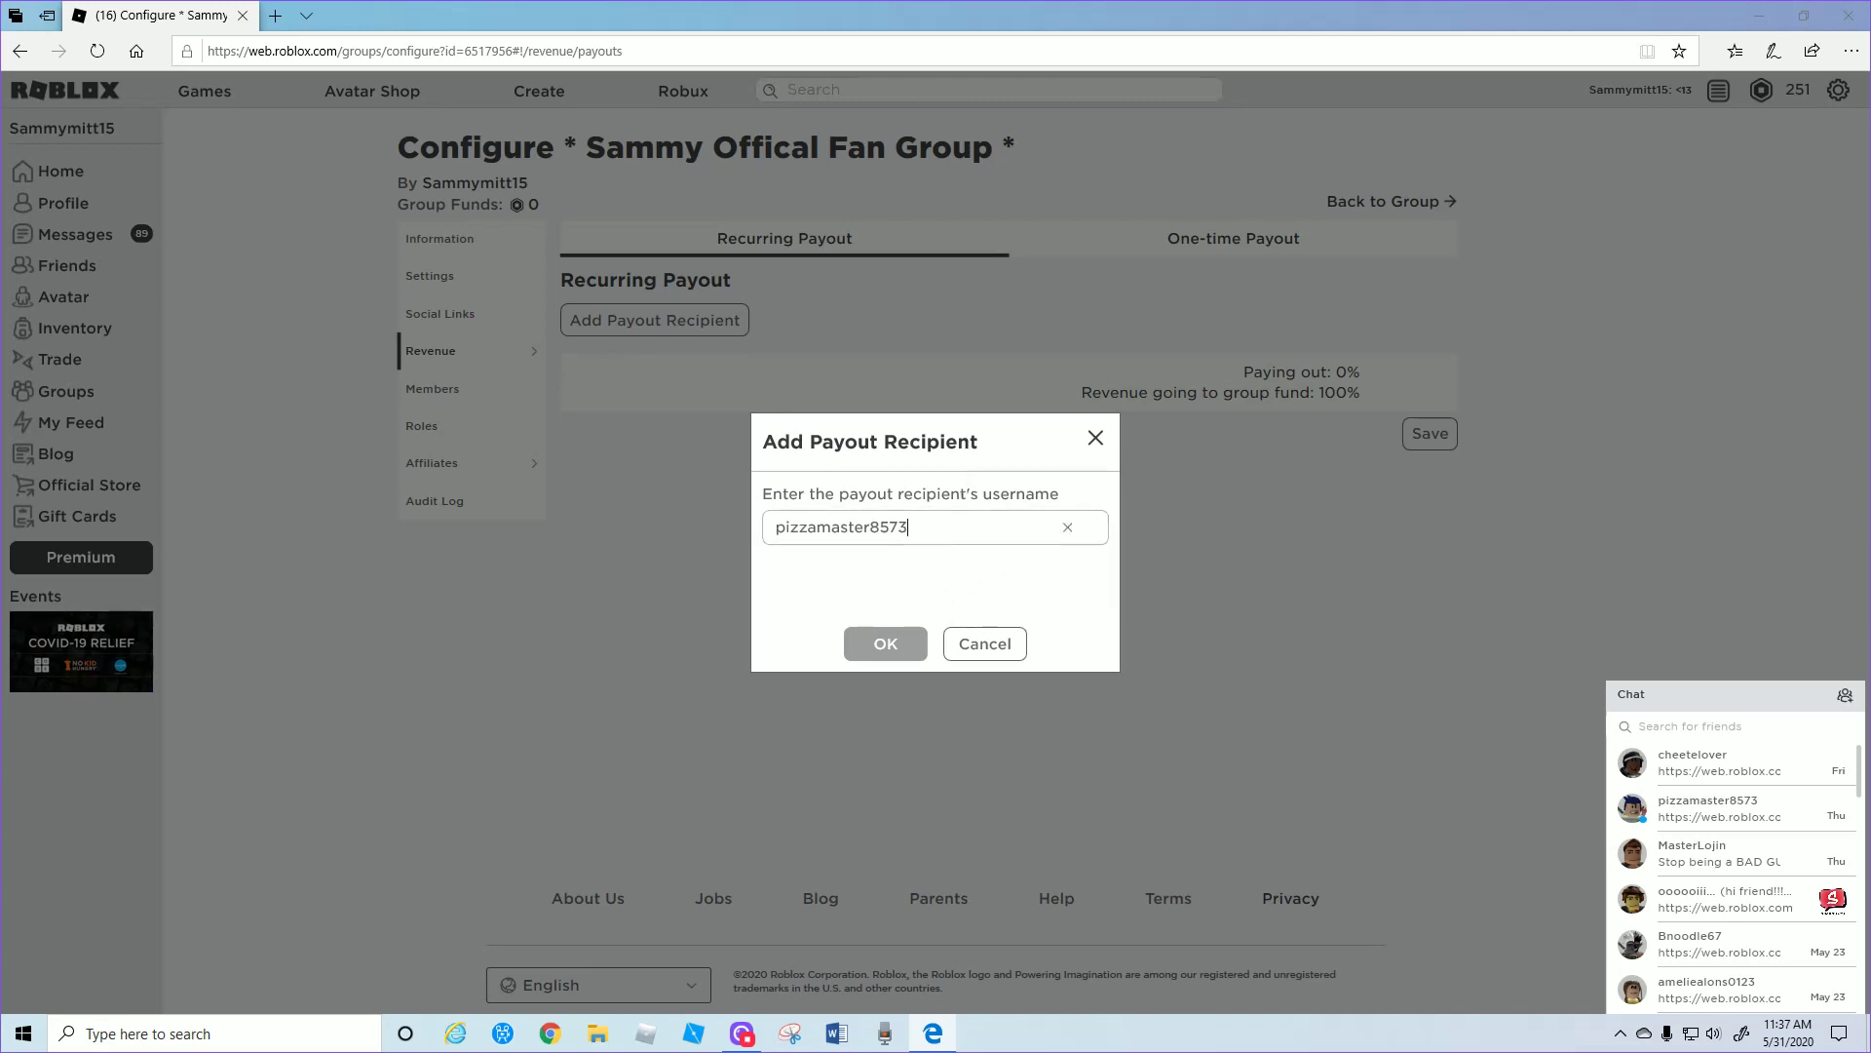
click(924, 567)
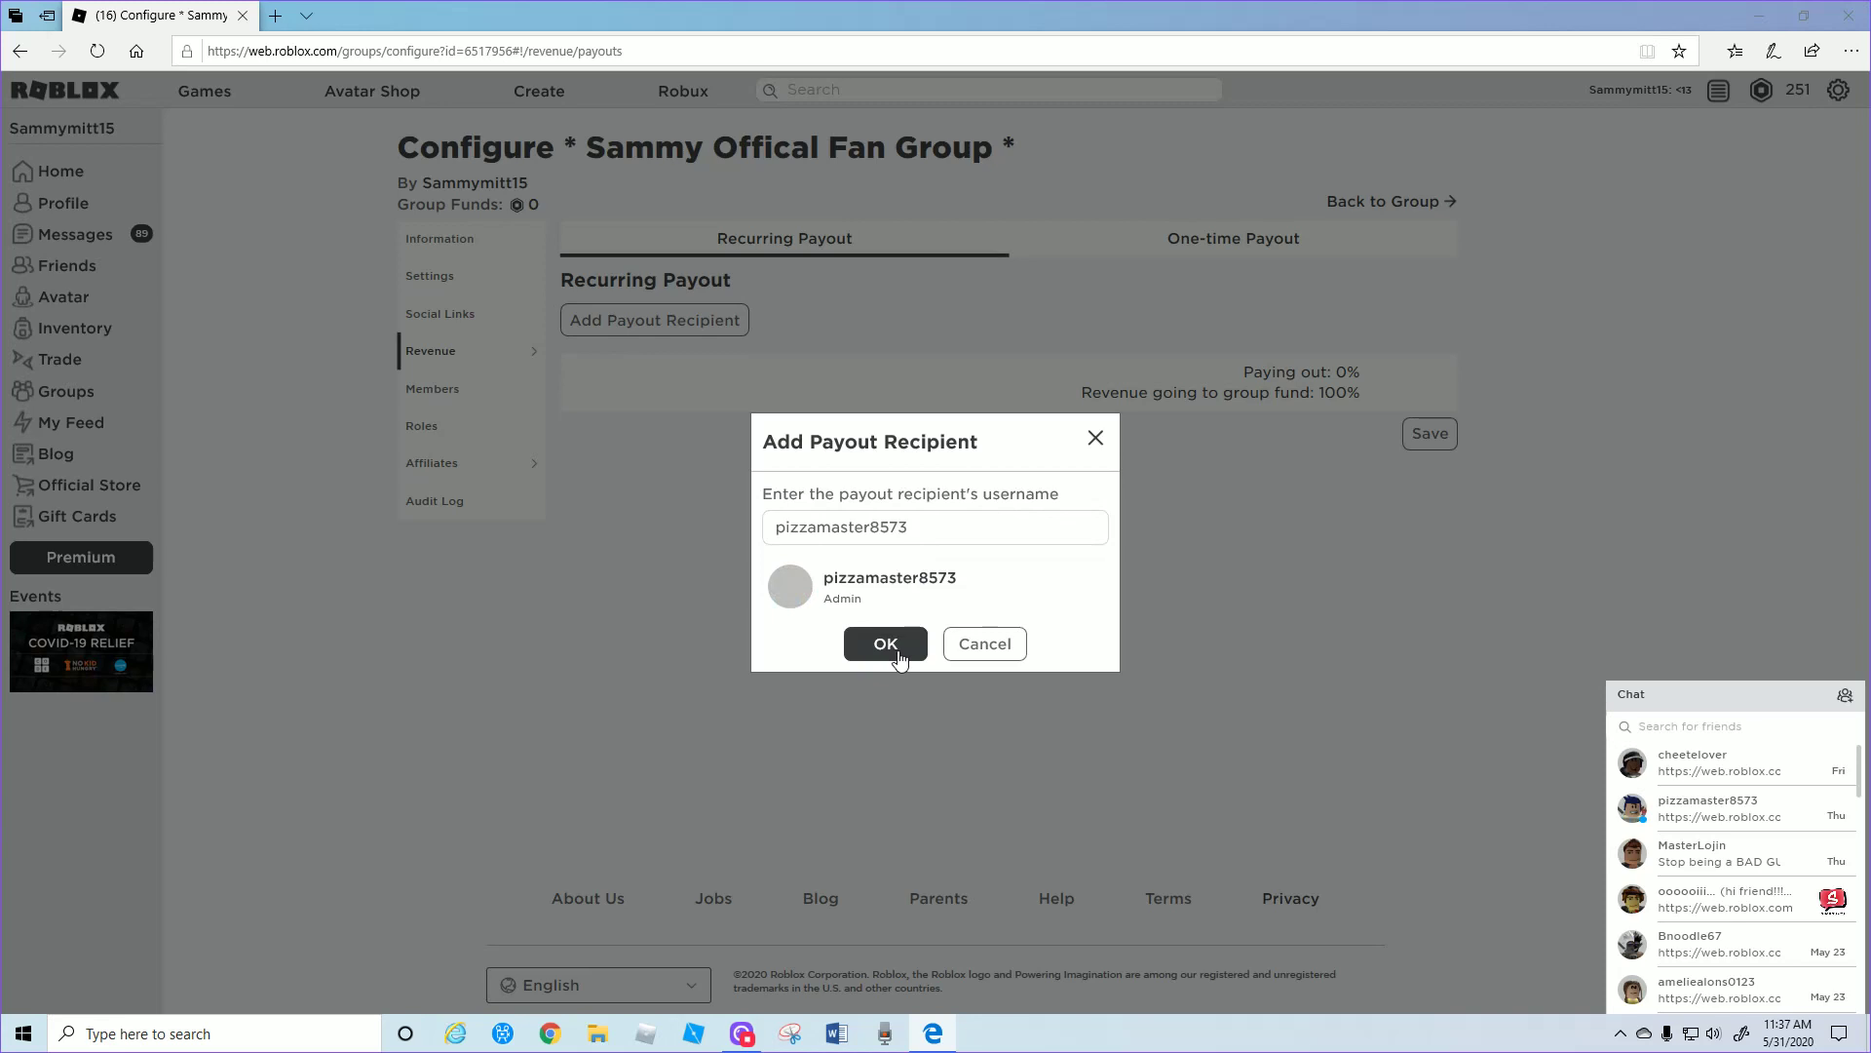
click(886, 644)
click(1234, 364)
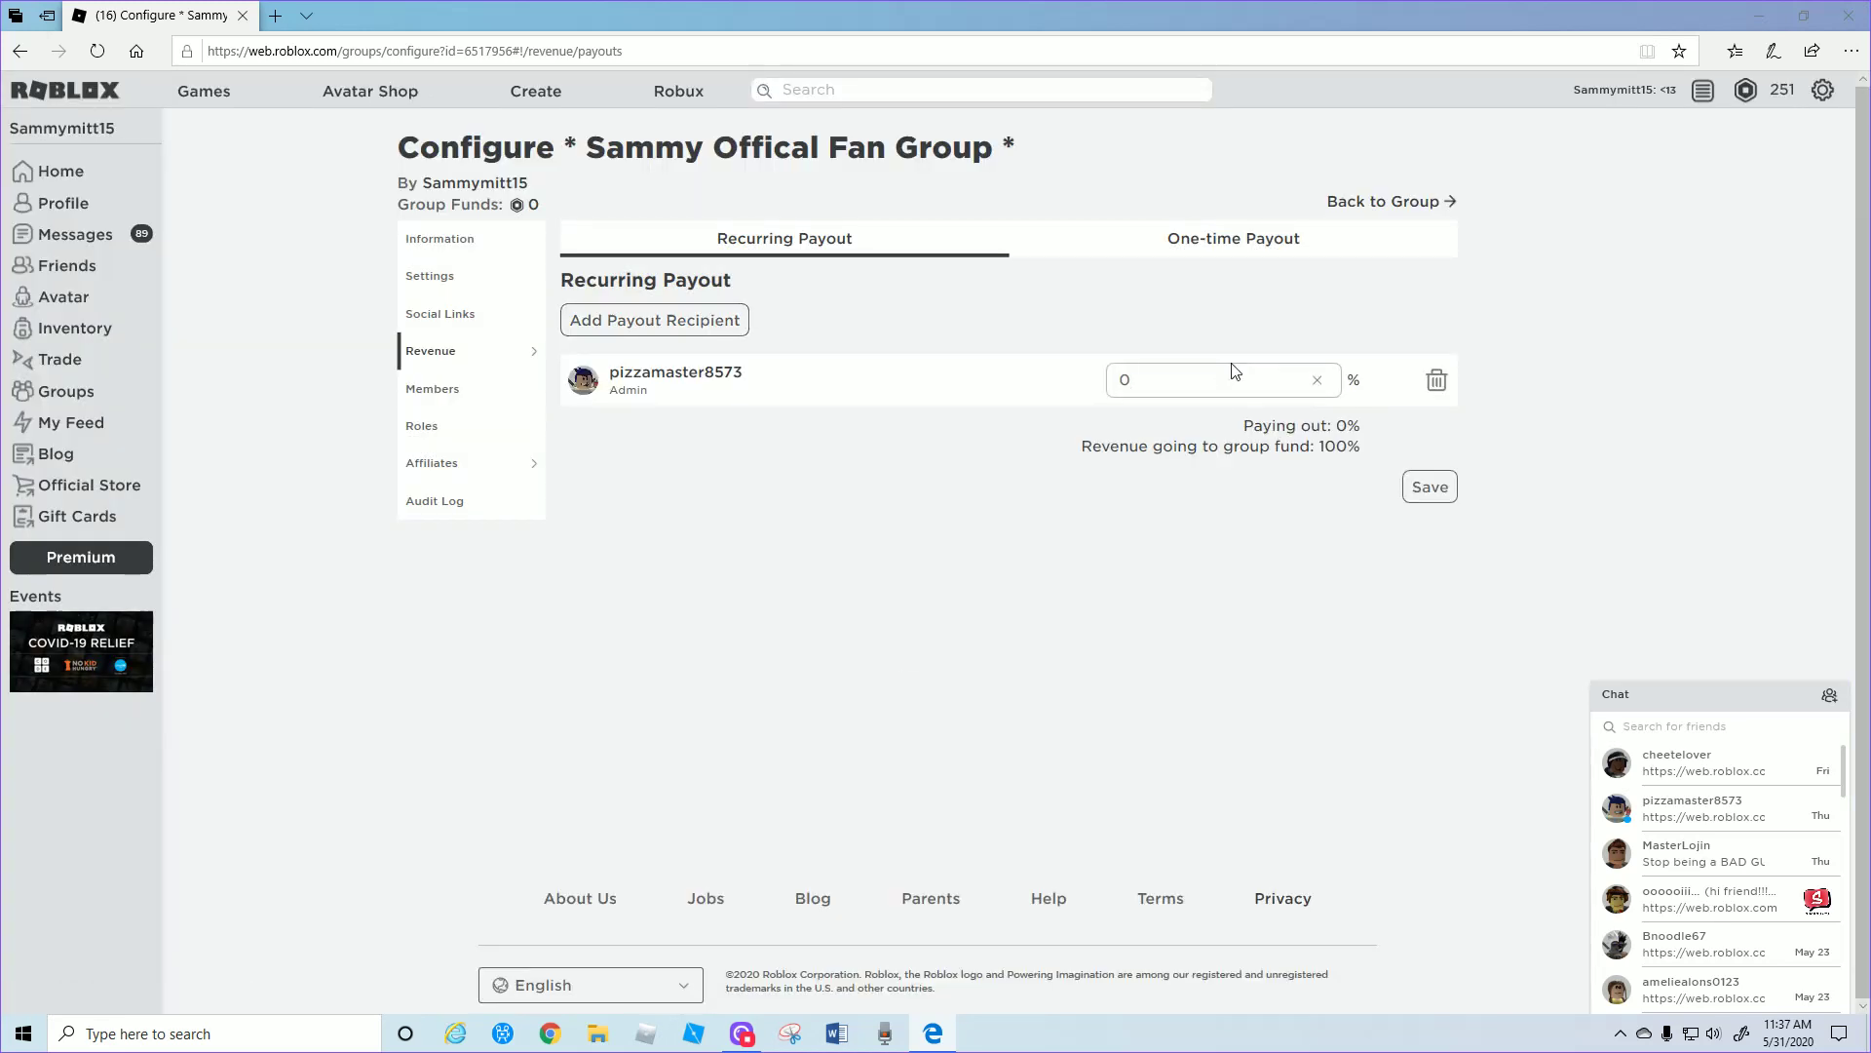
text(10)
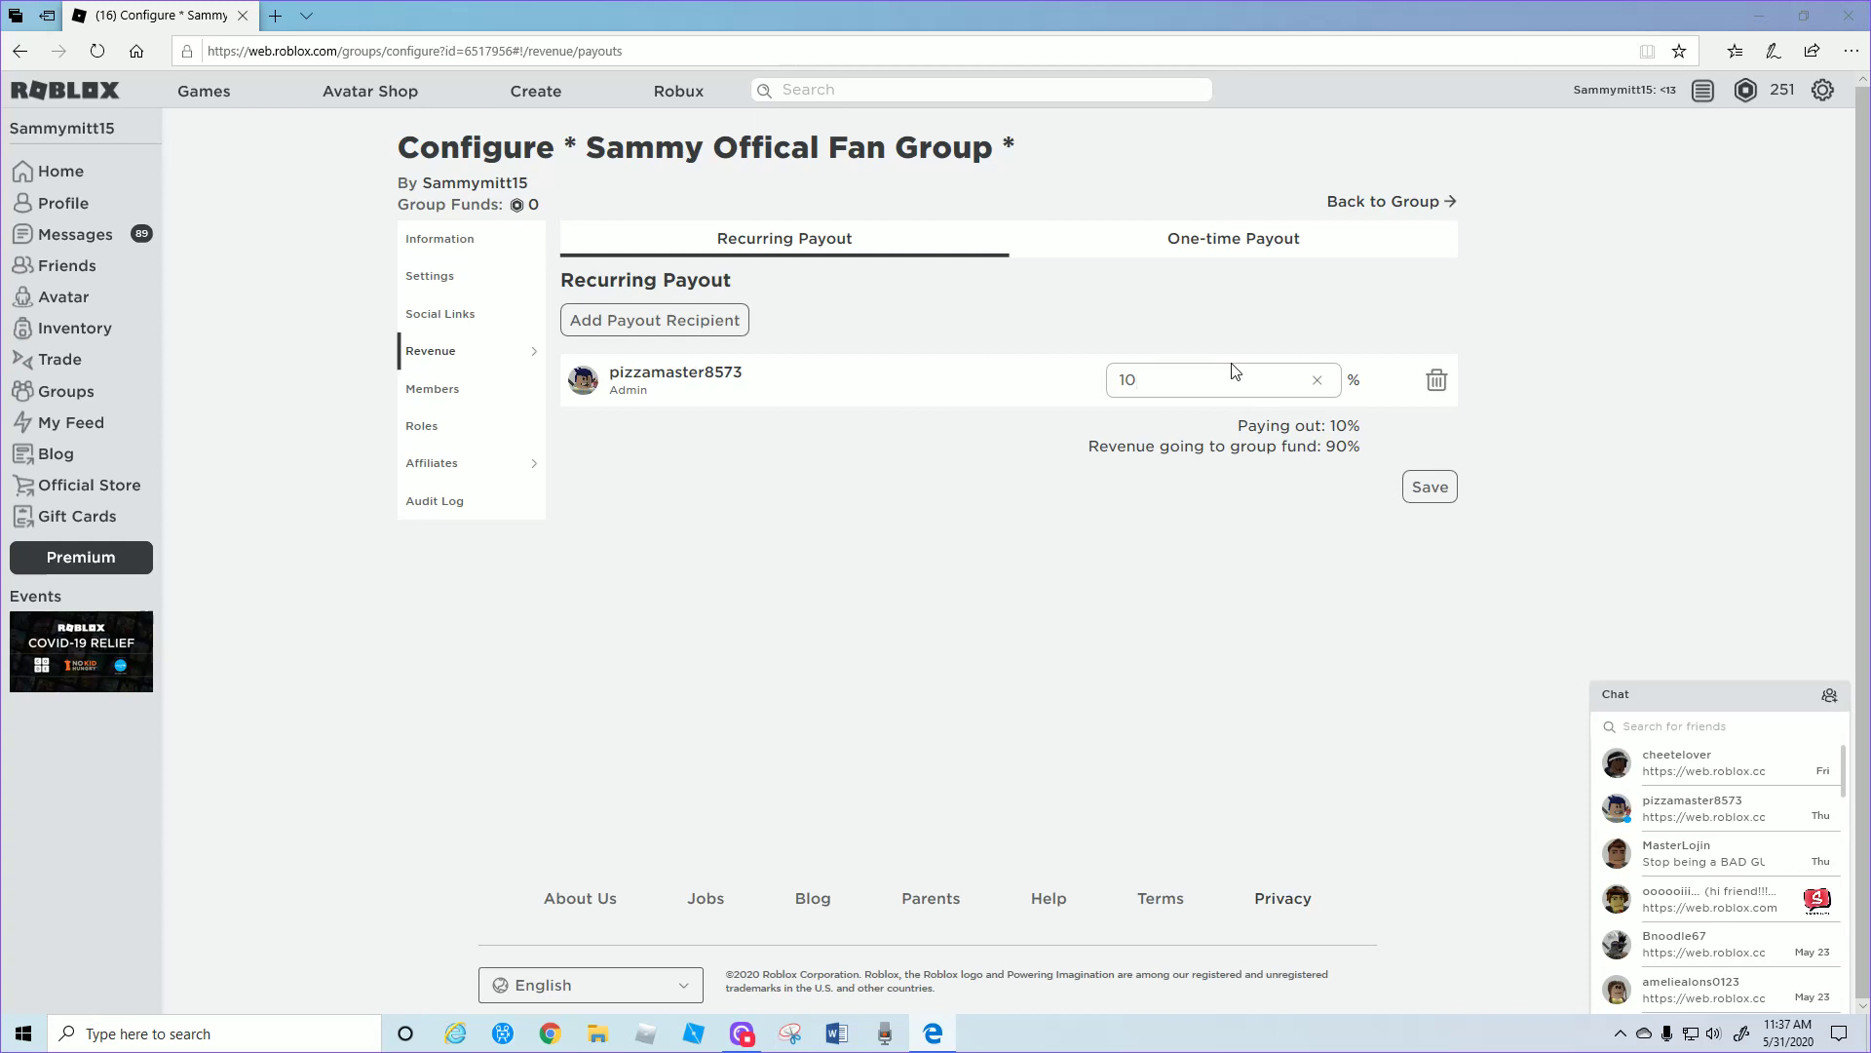
key(BackSpace)
key(BackSpace)
click(1437, 383)
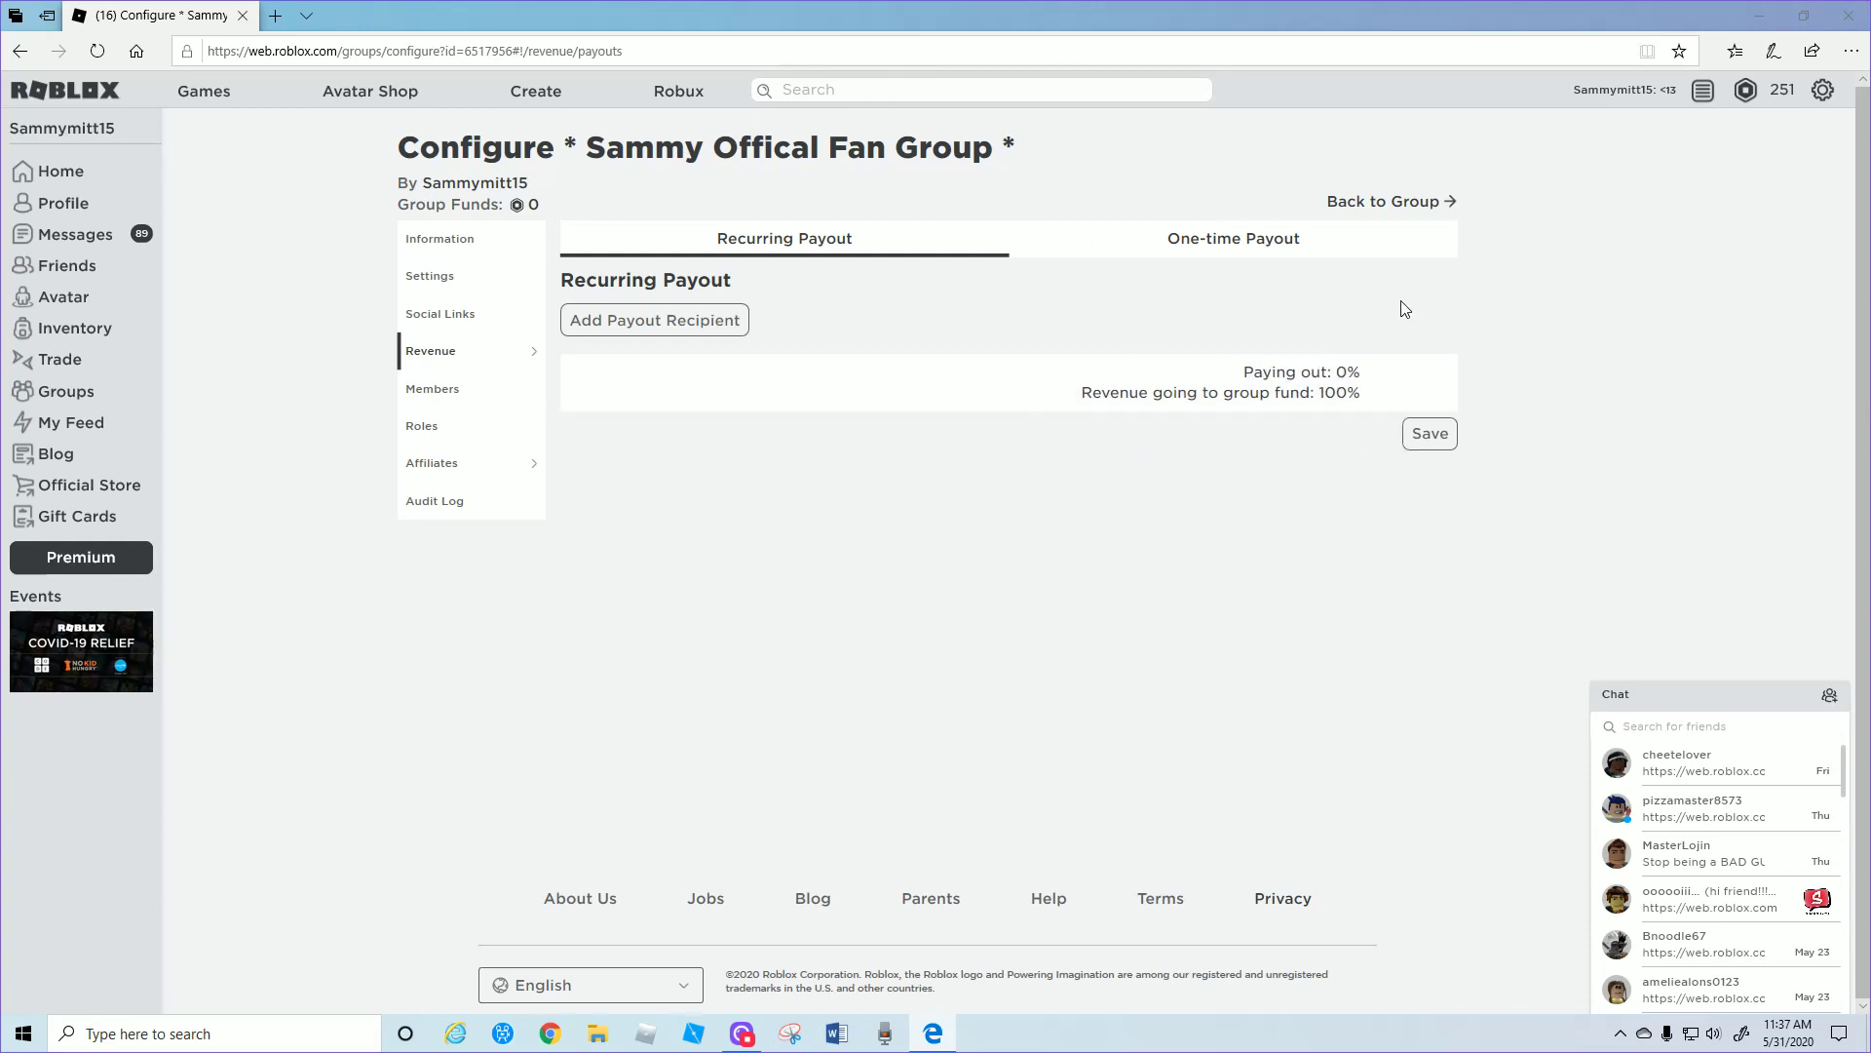
triple_click(782, 287)
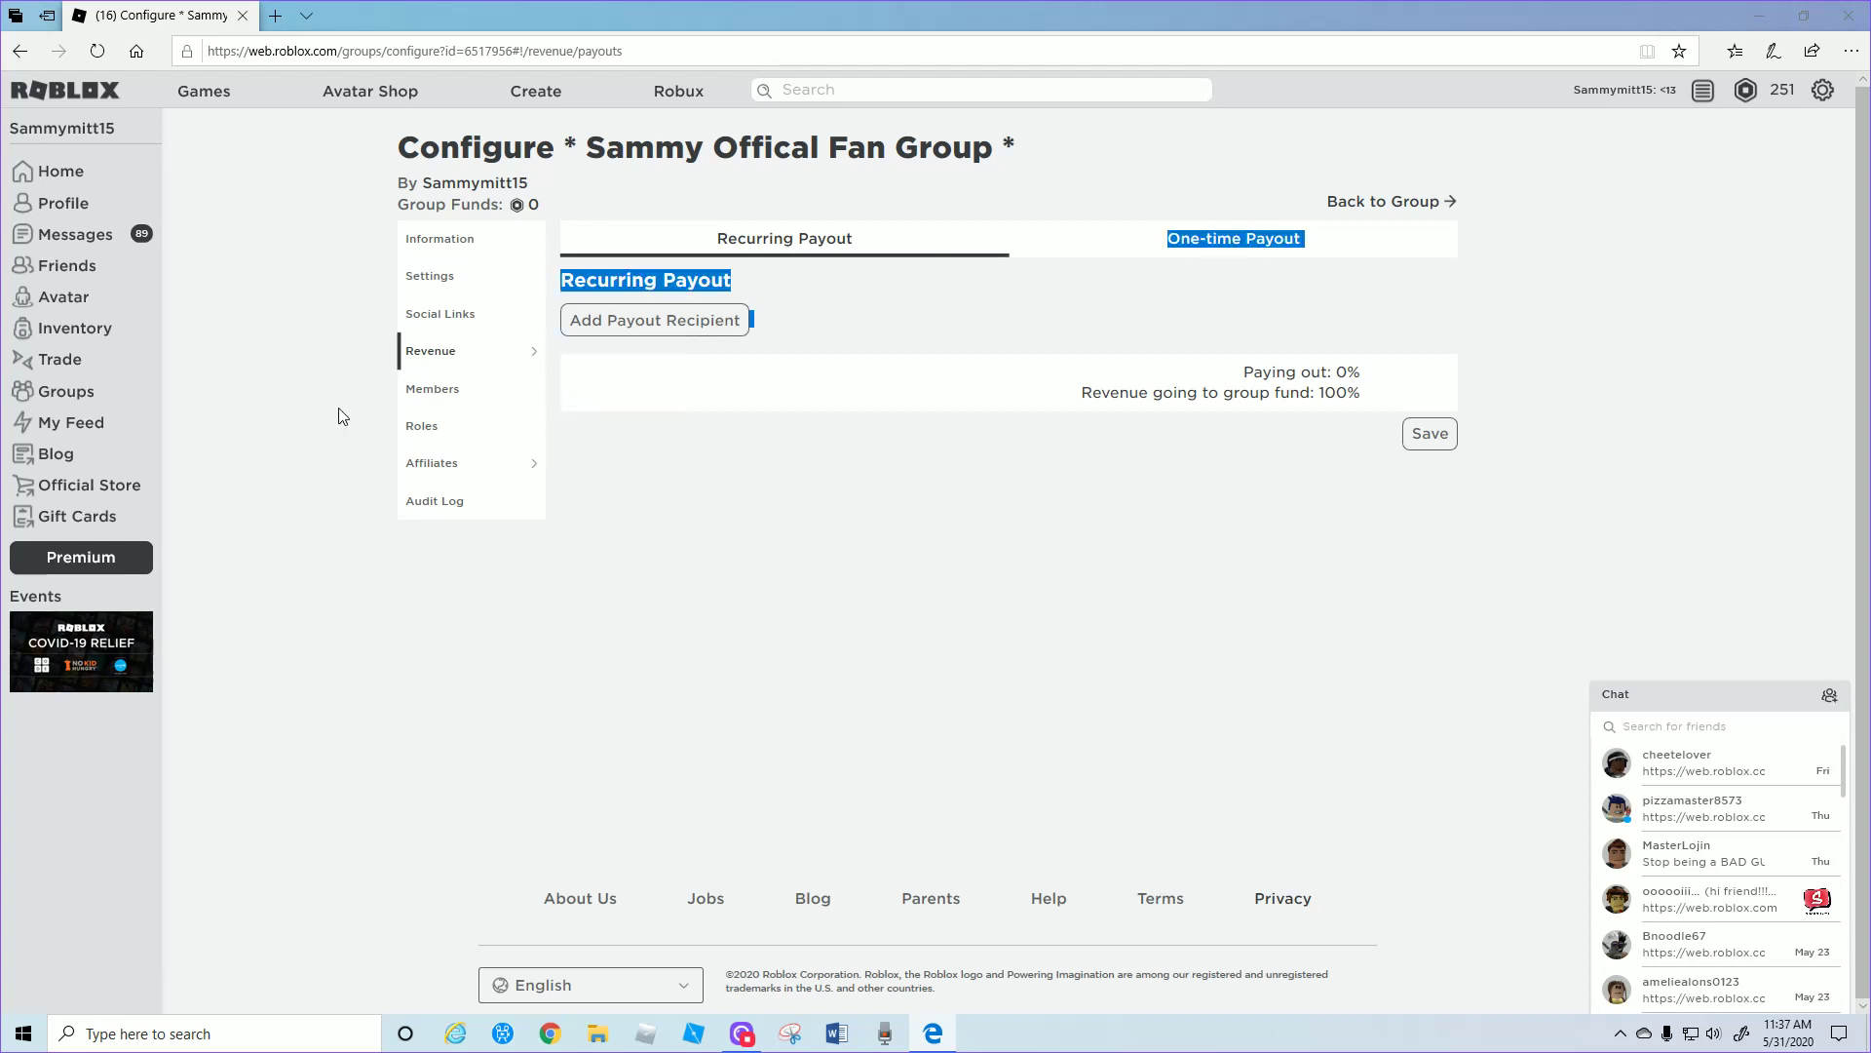
click(463, 391)
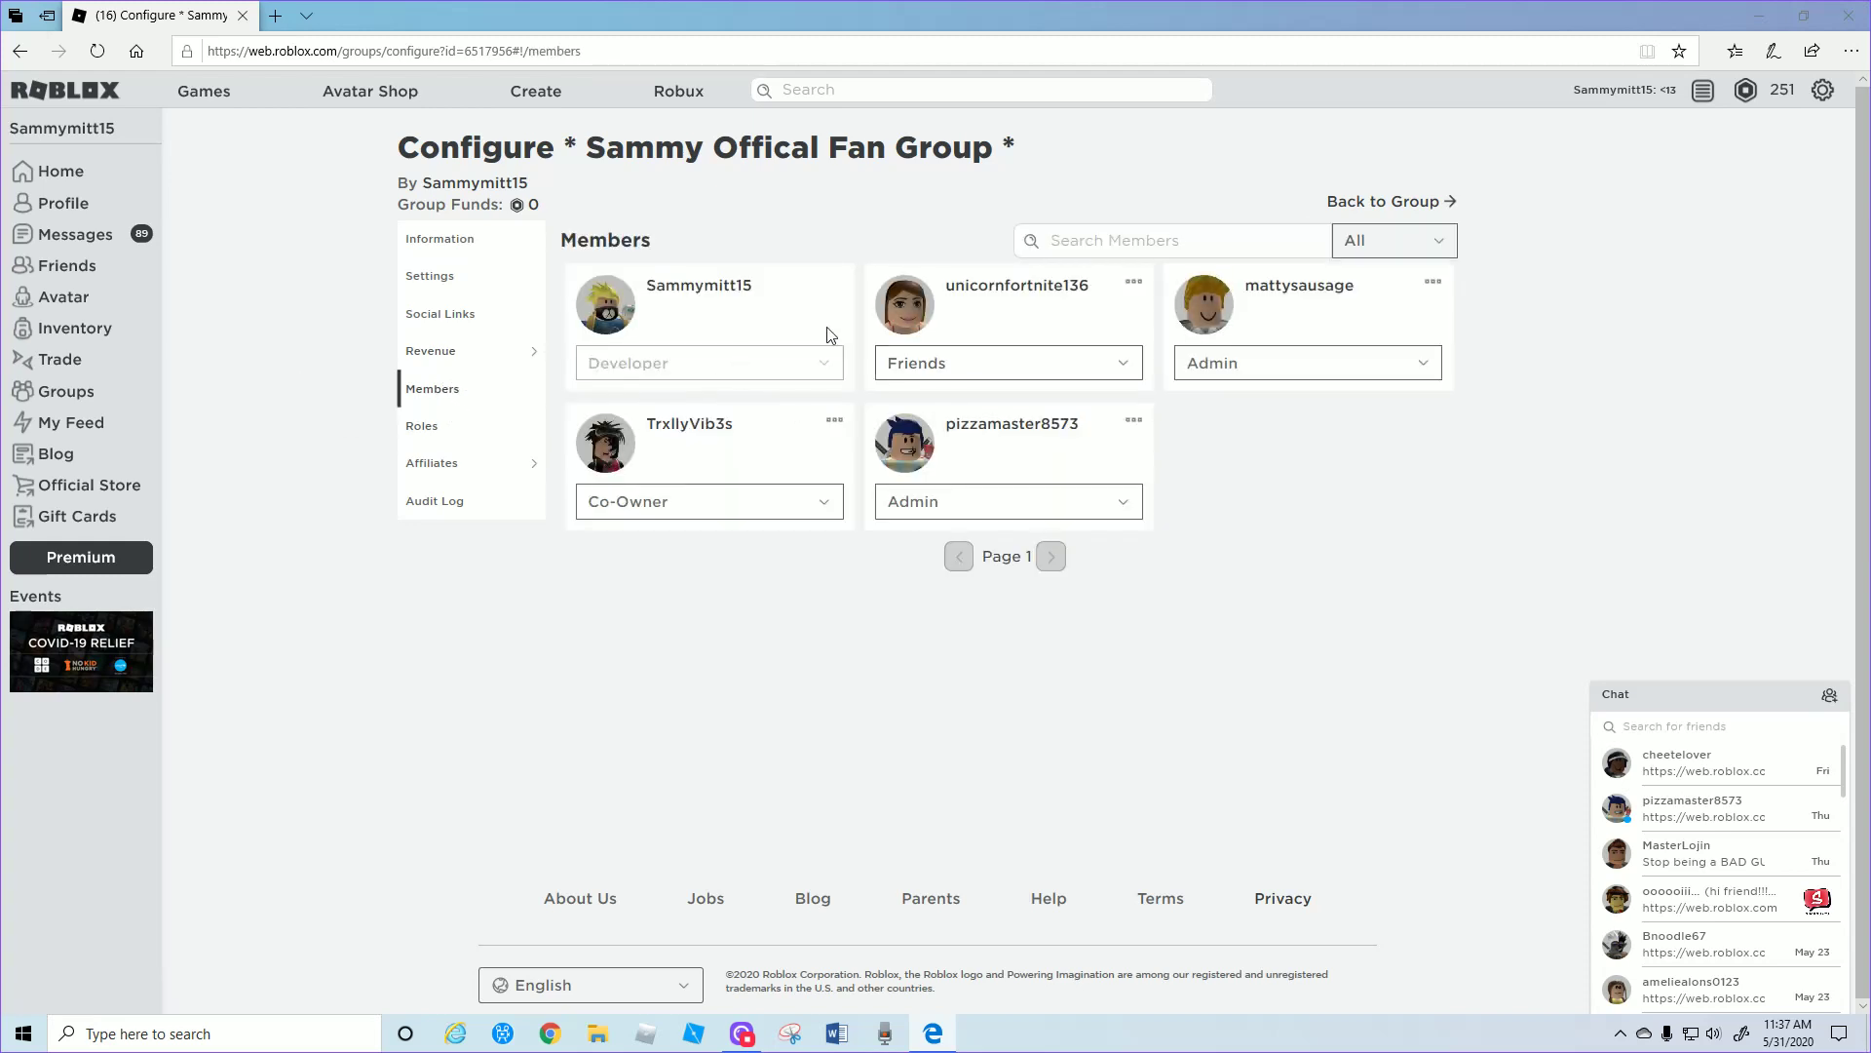
click(959, 385)
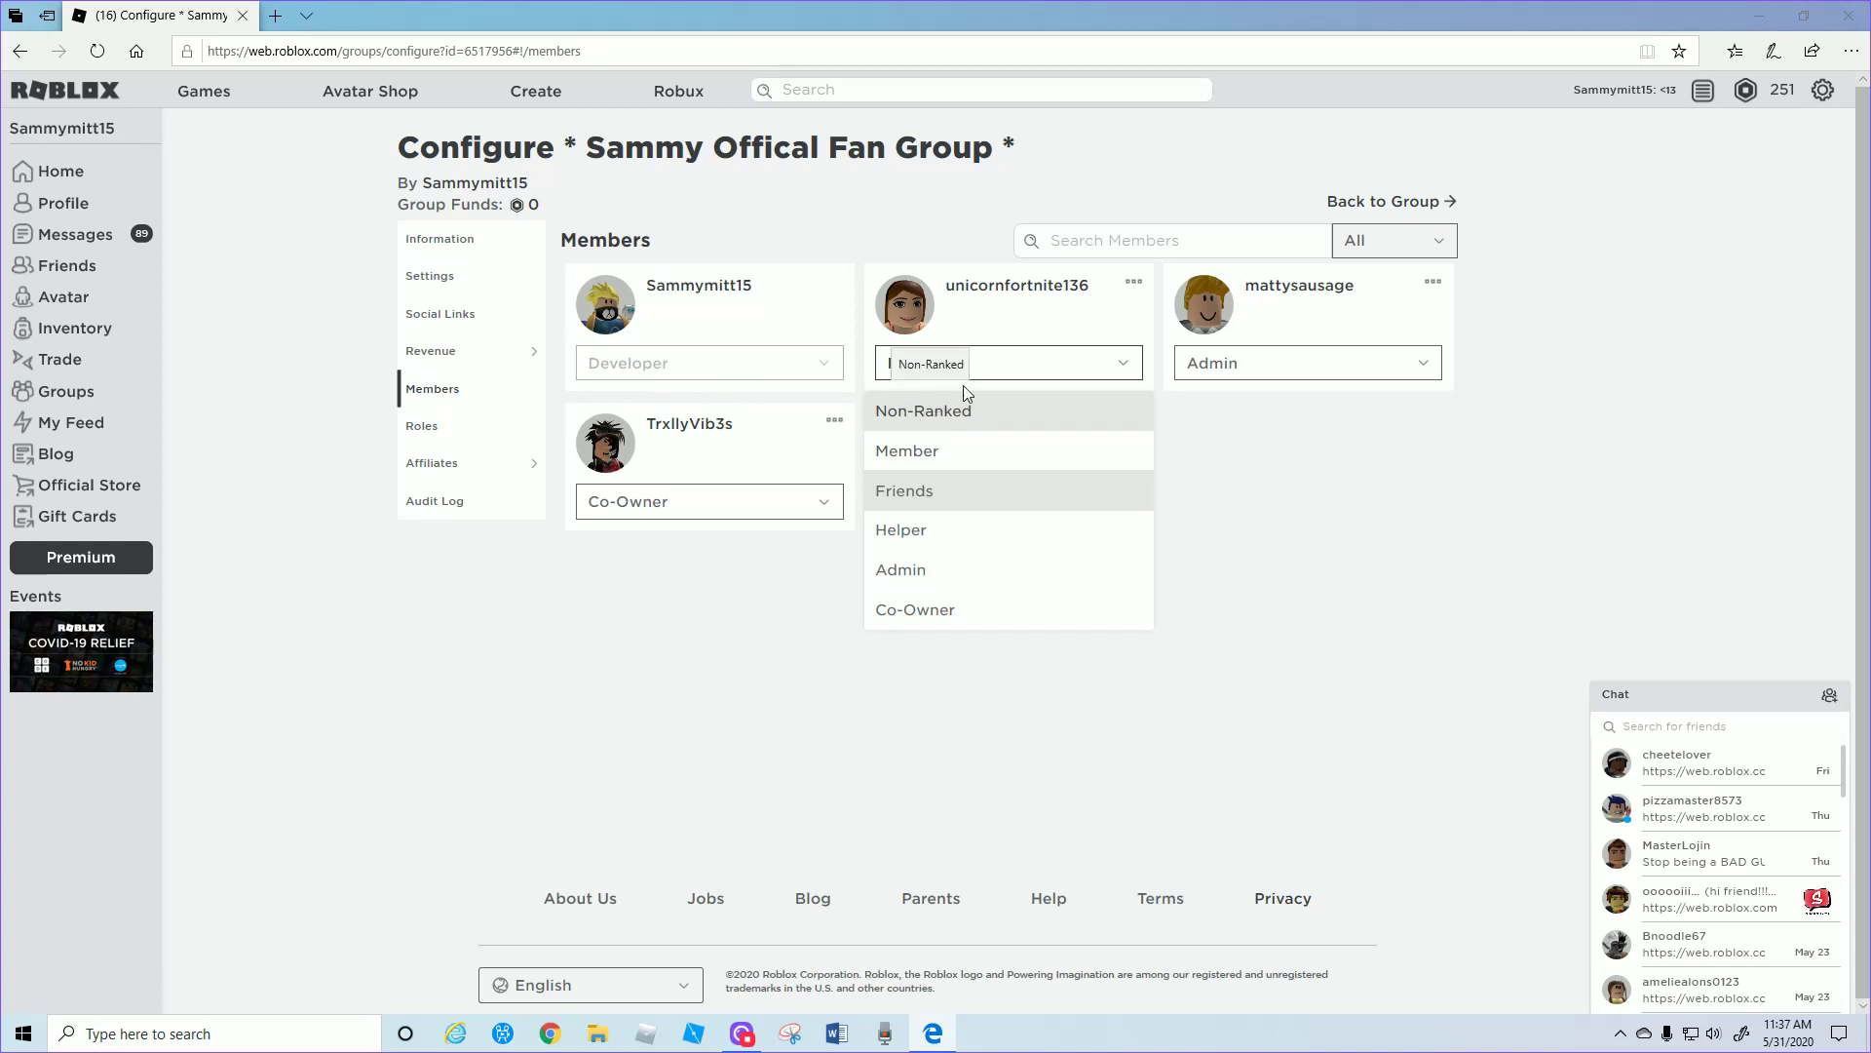
click(1304, 475)
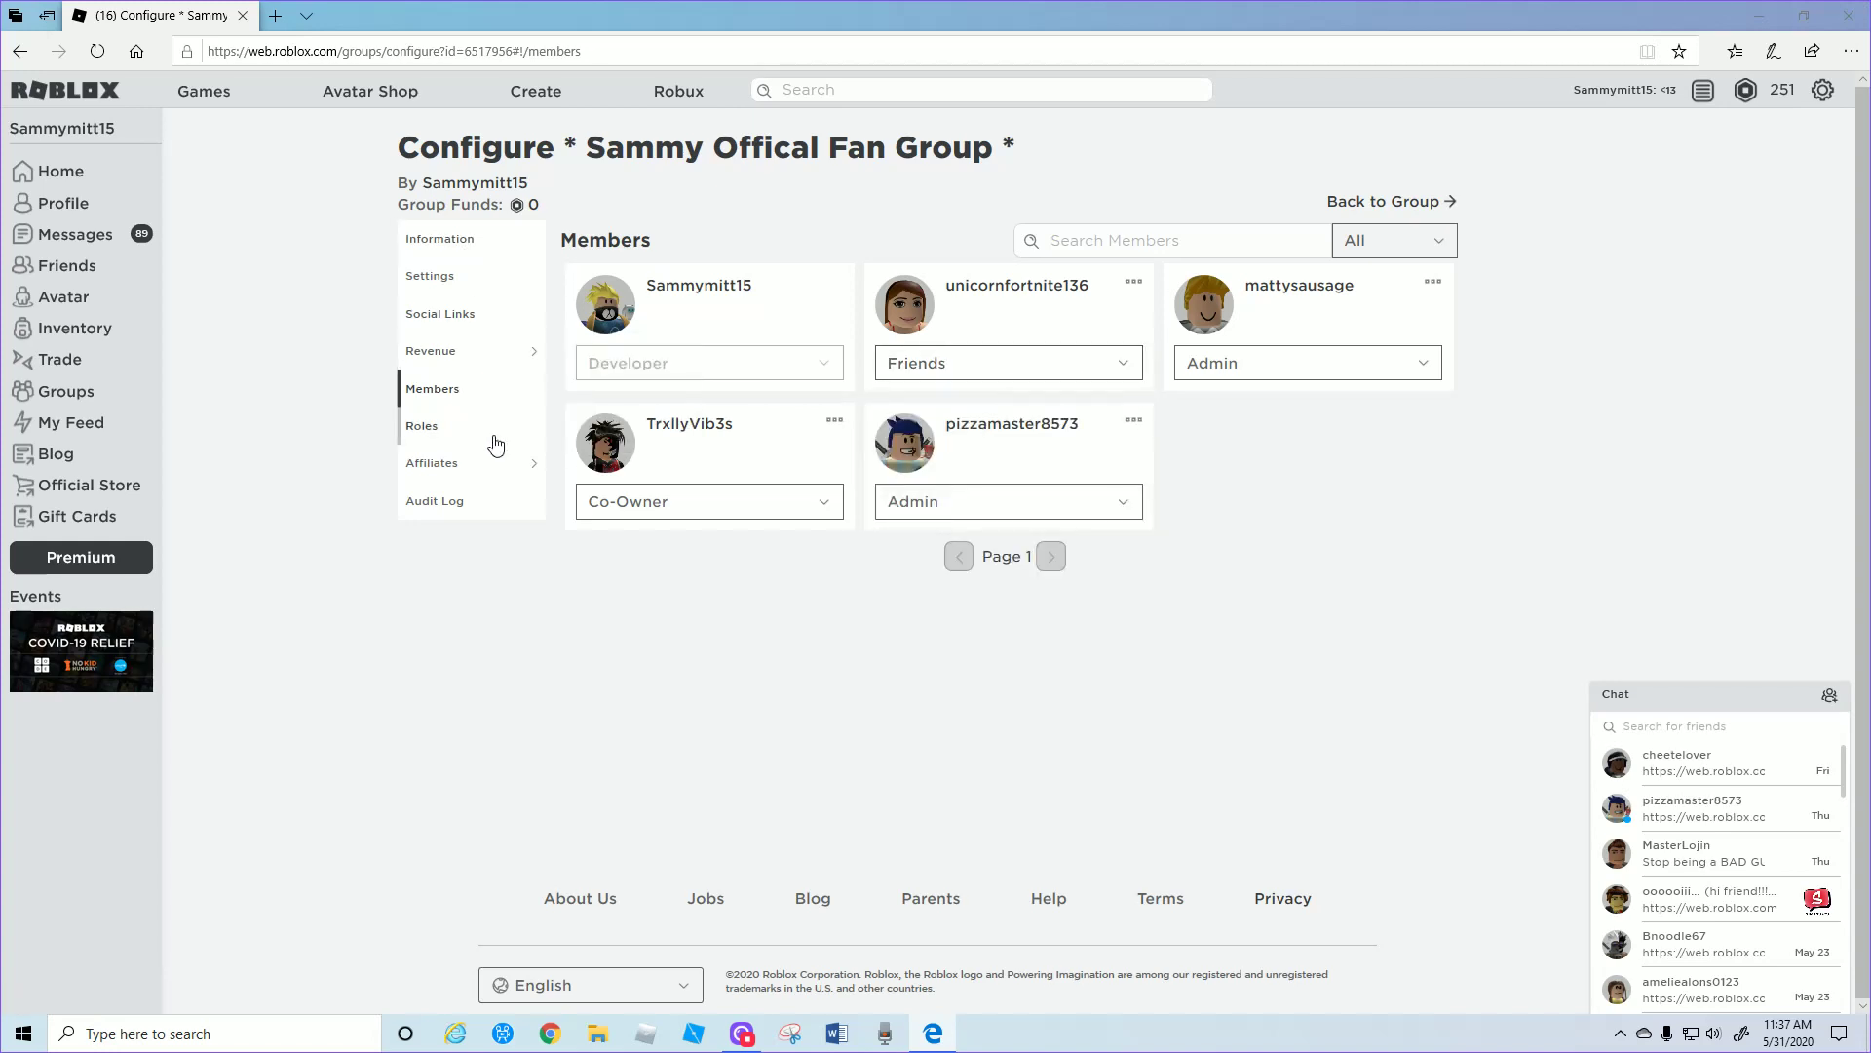
Step: Open the Enemies page and highlight its 'enemy declarations not enabled' message
mouse_move(434, 463)
click(632, 508)
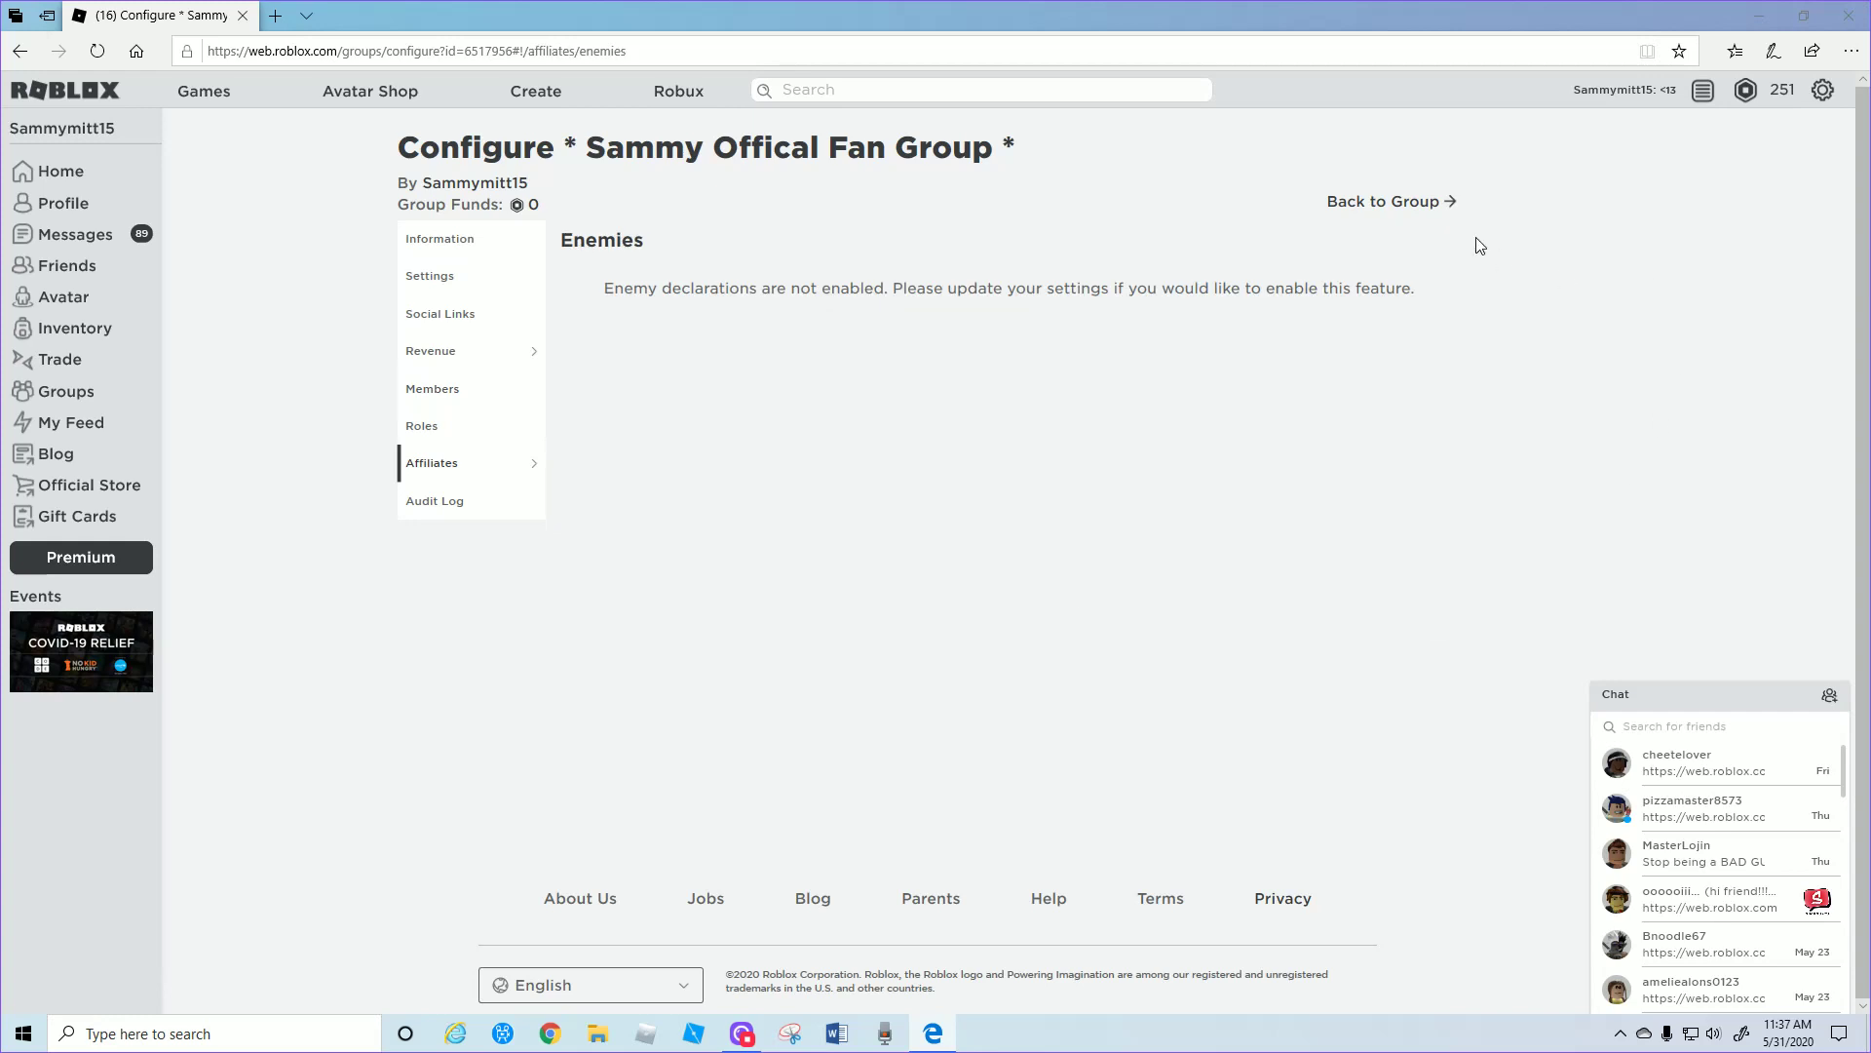
drag(608, 287, 1401, 289)
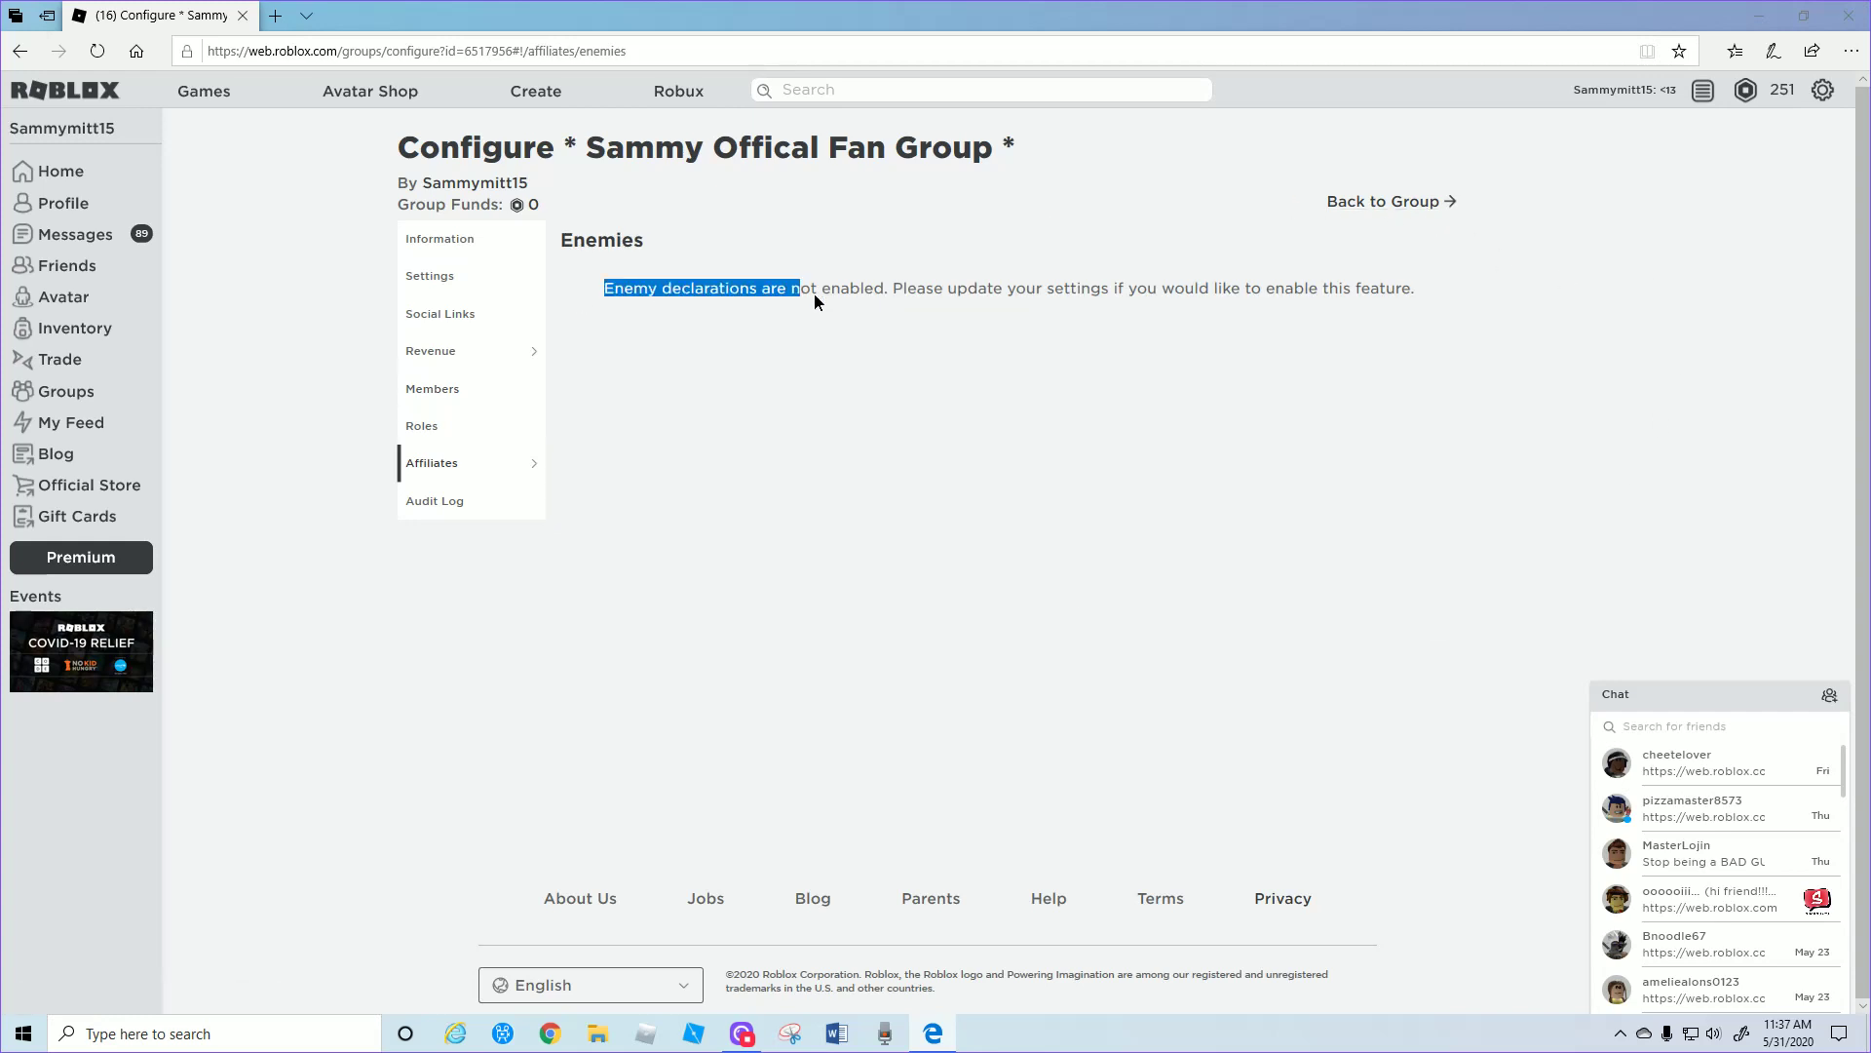
click(1463, 291)
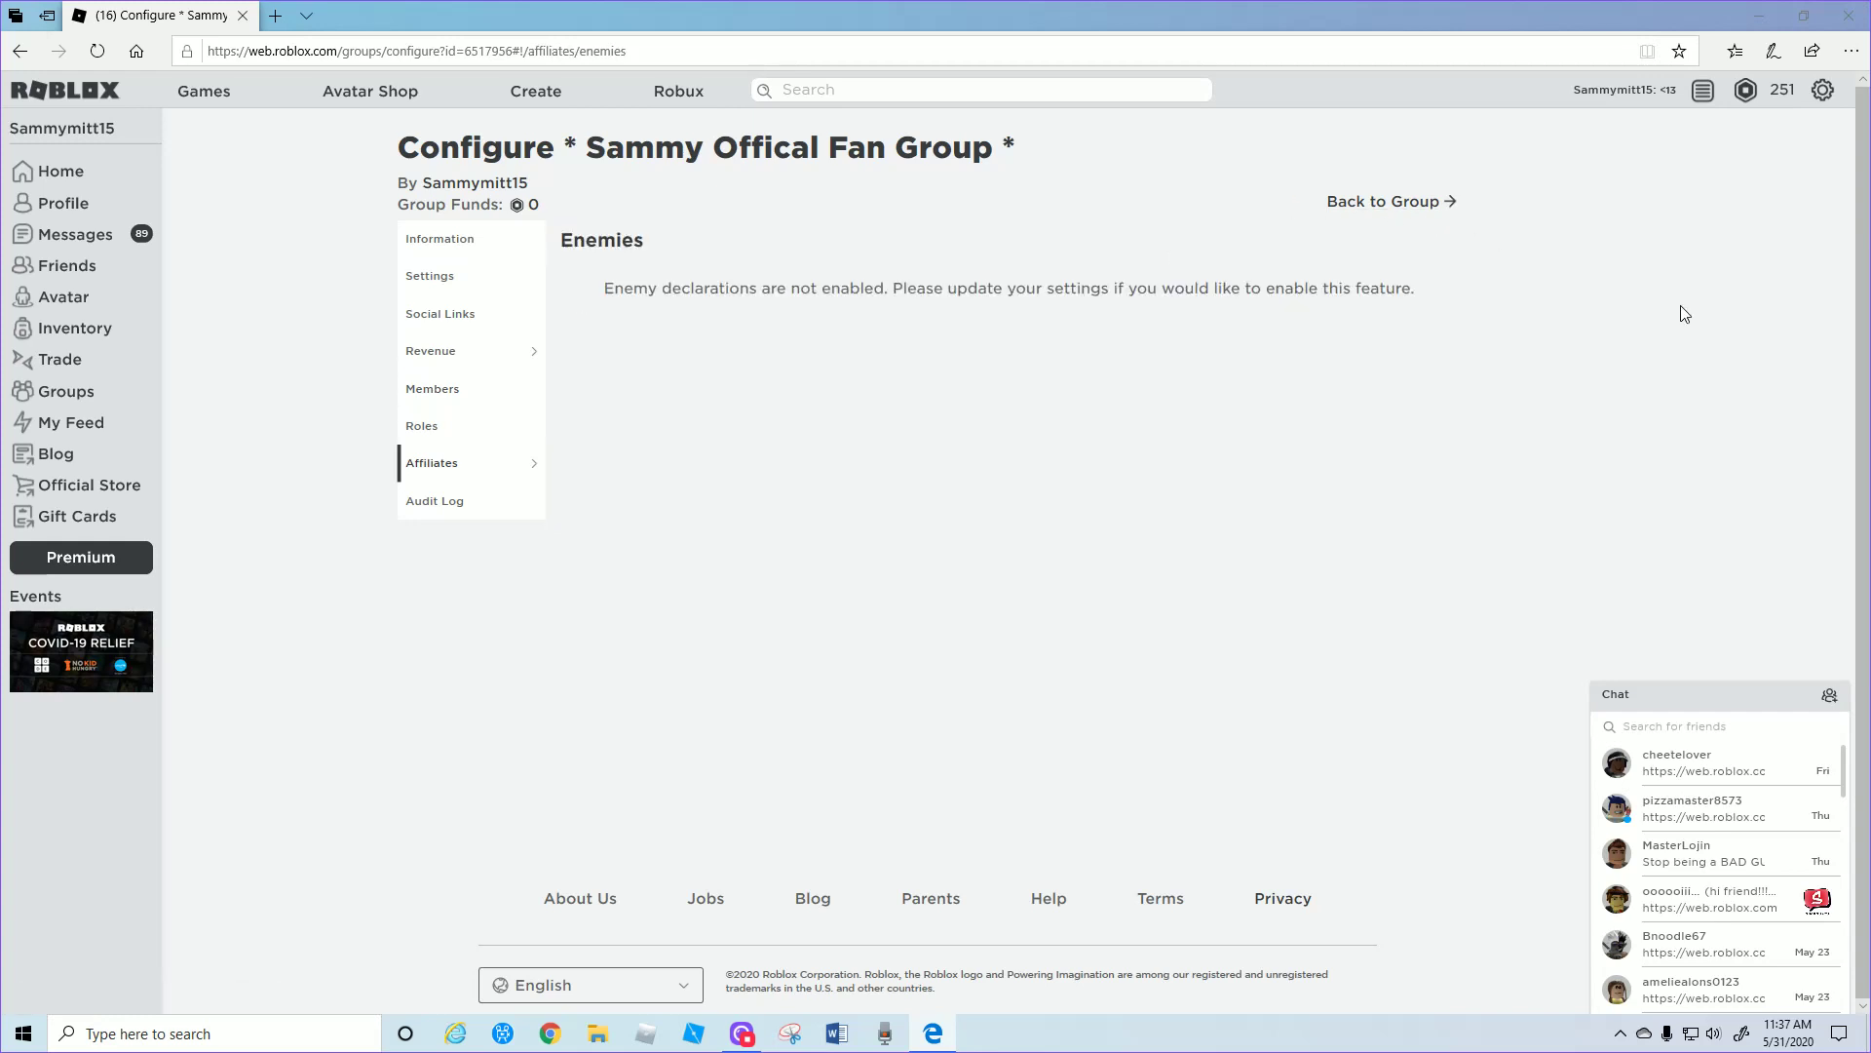
triple_click(1459, 382)
click(1250, 464)
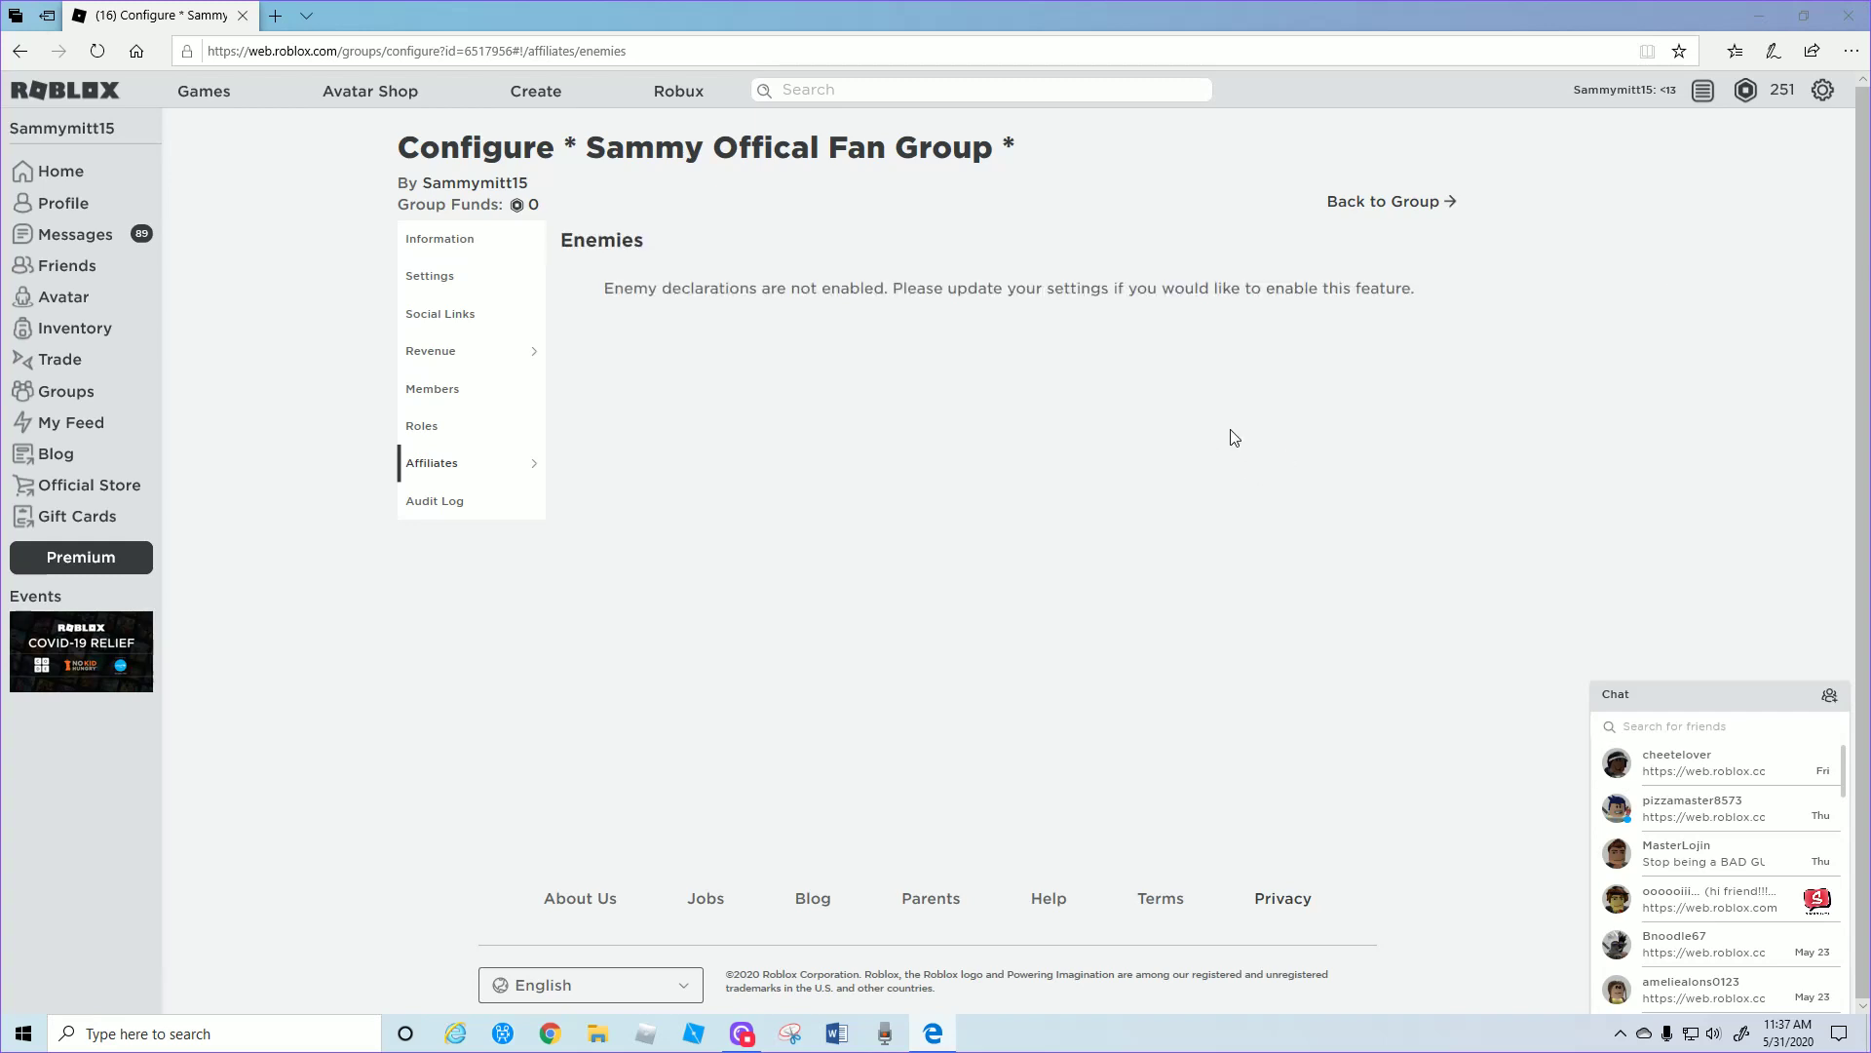